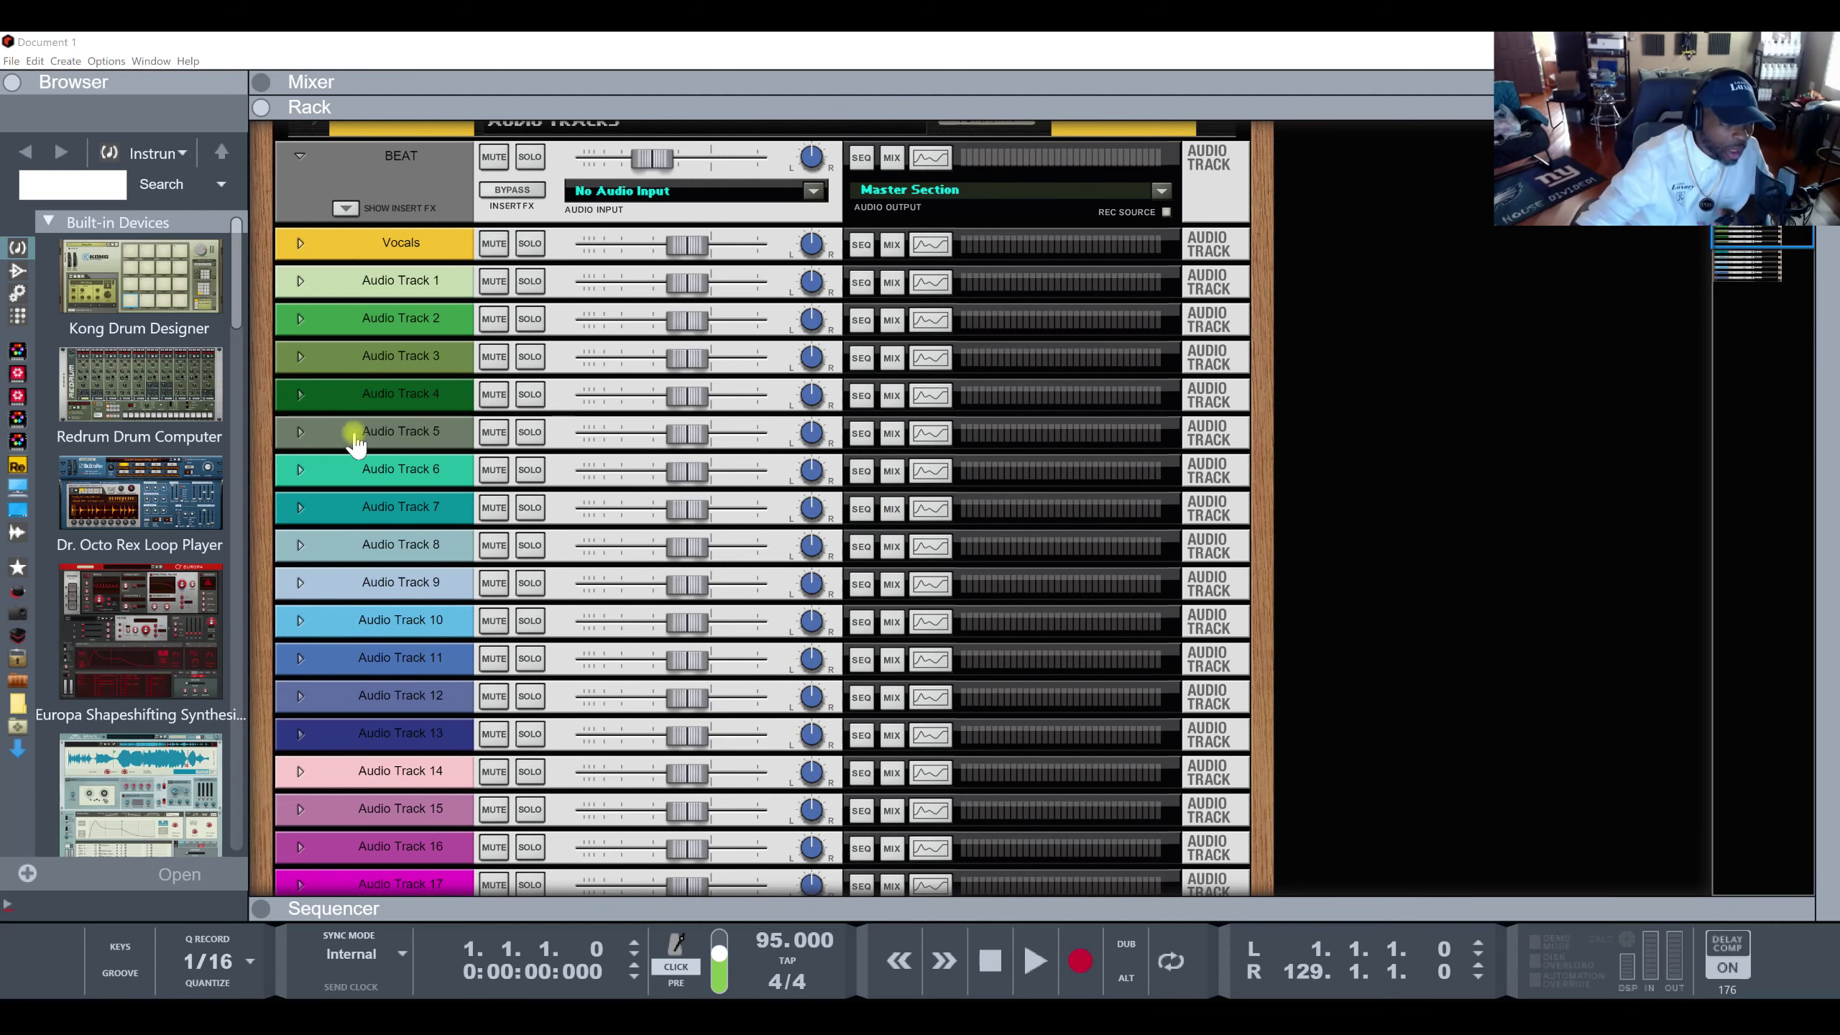
Switch between the mixer and full rack views, then maximize the mixer.
click(362, 87)
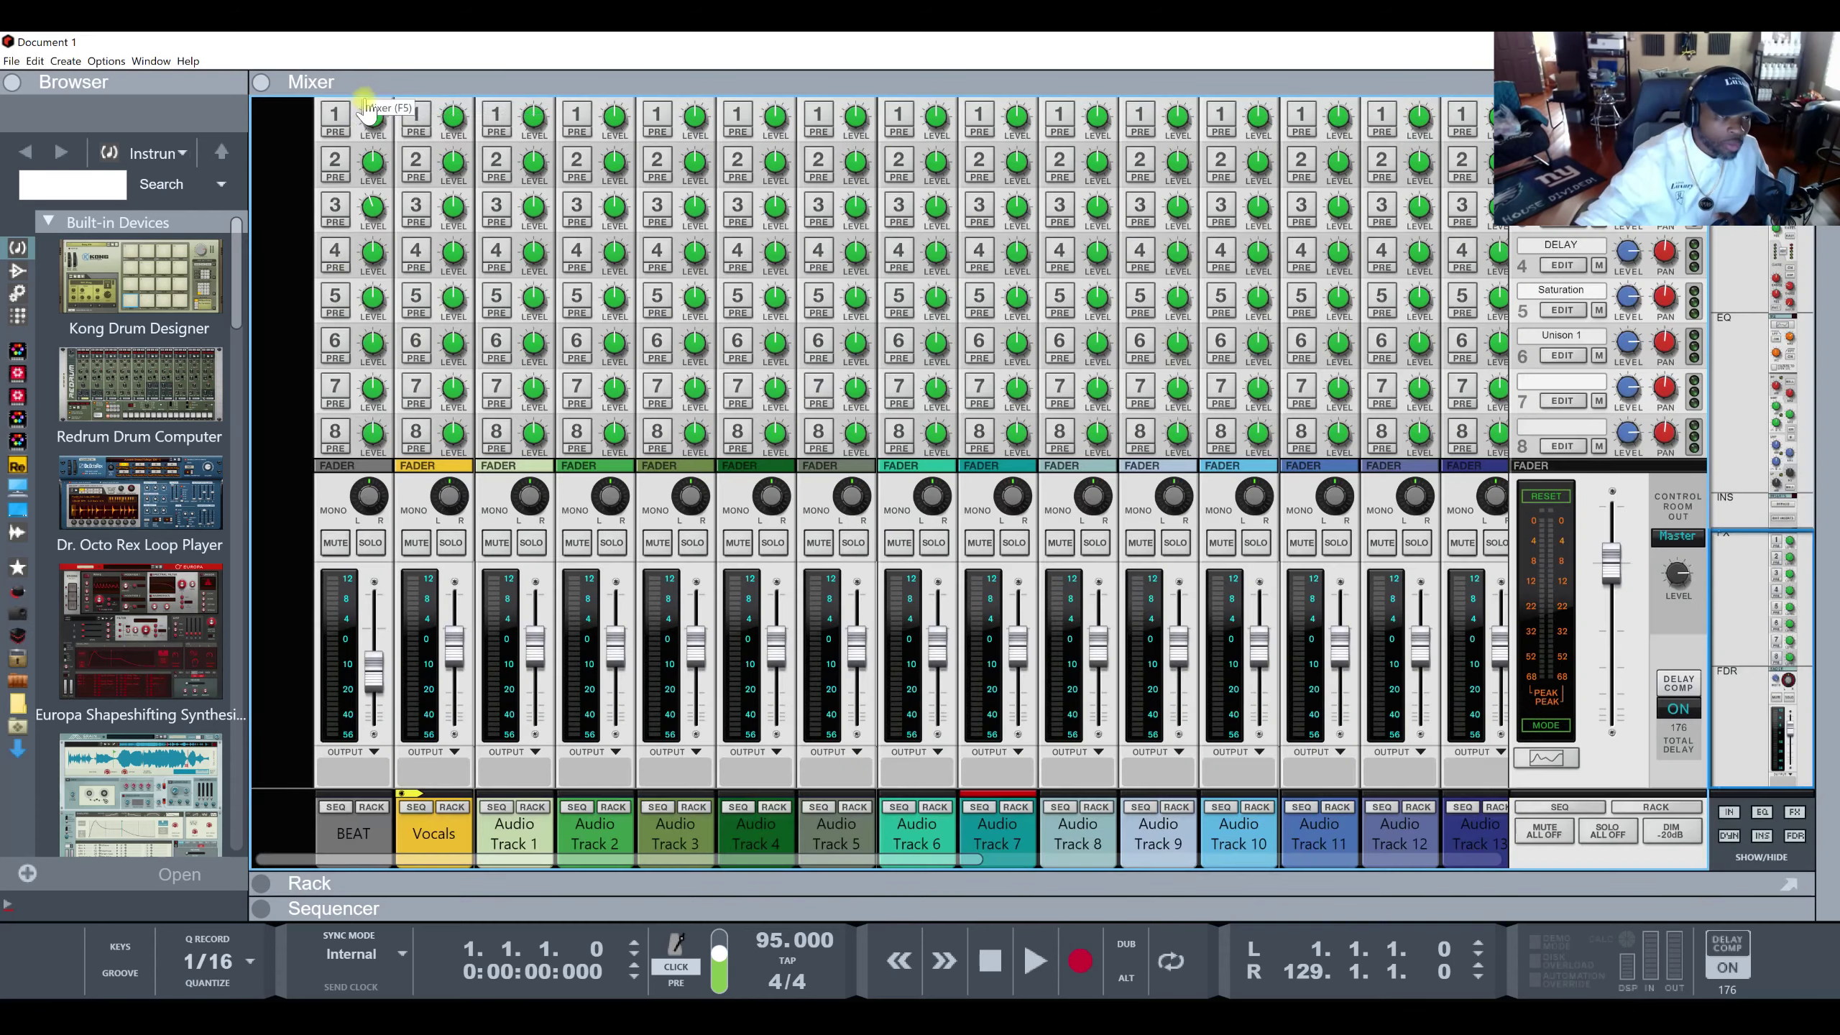
click(397, 882)
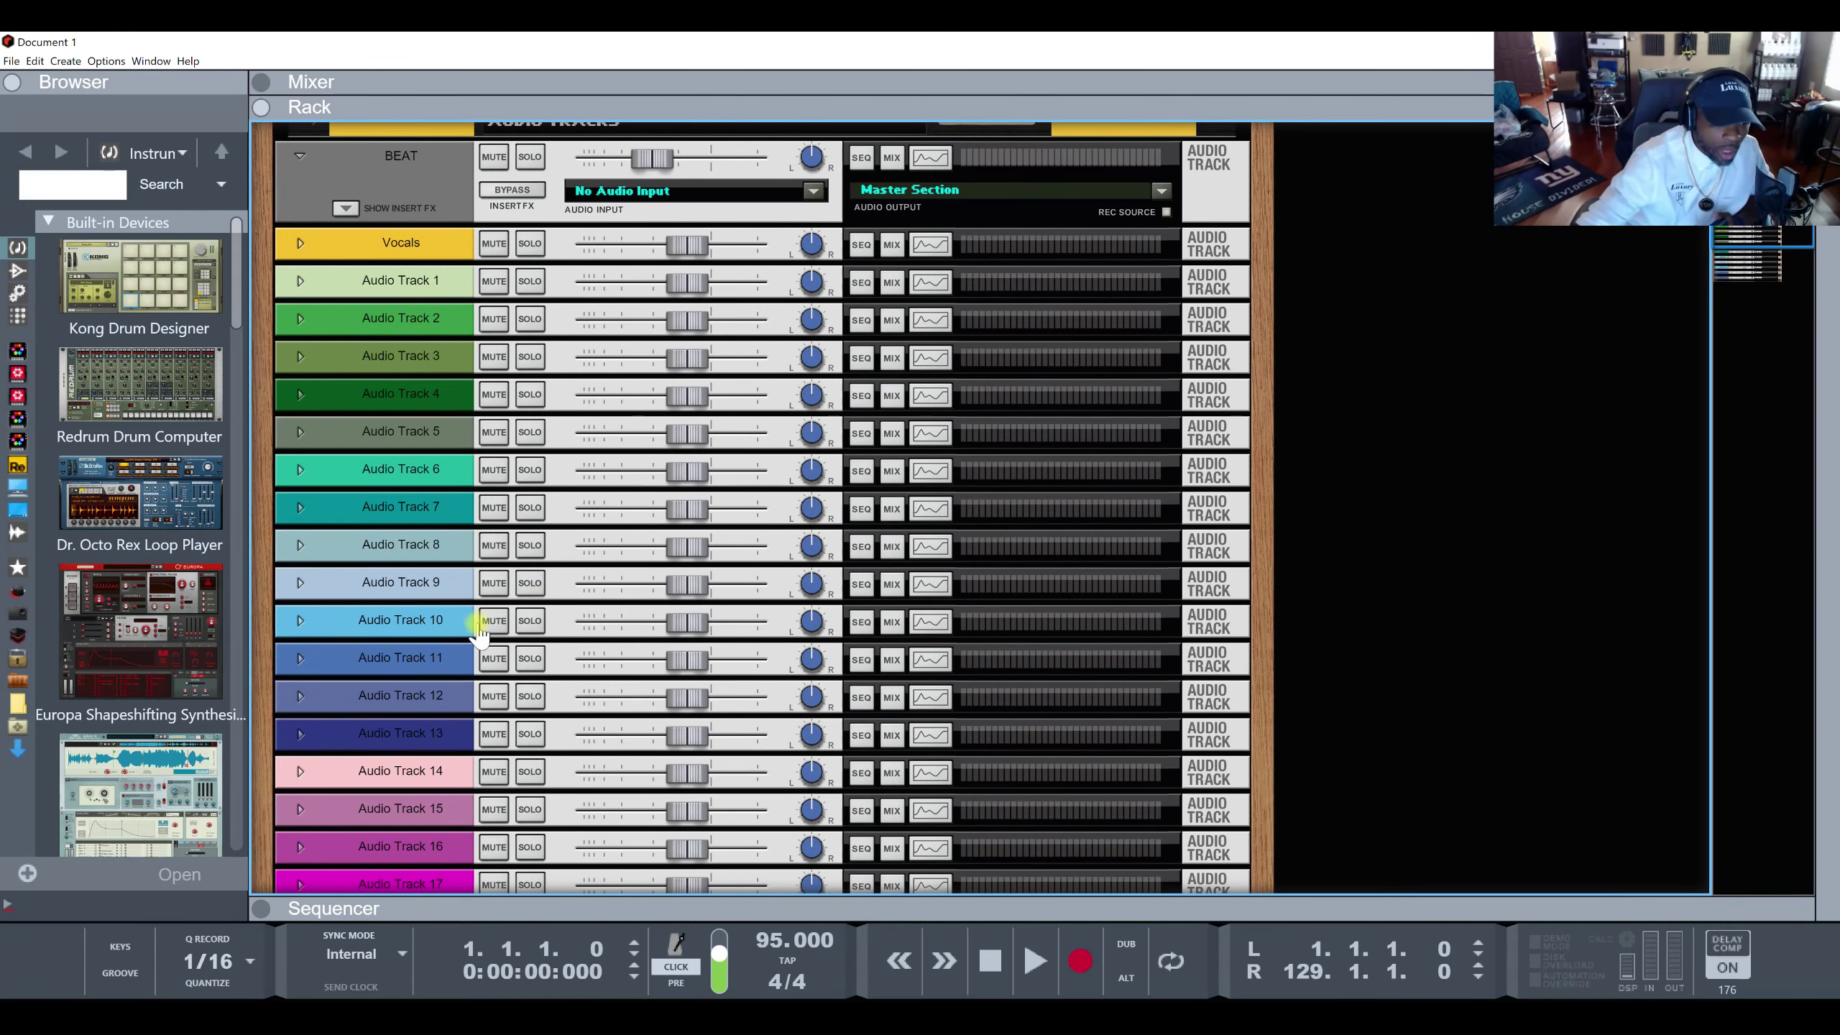
scroll(554, 603, up, 10)
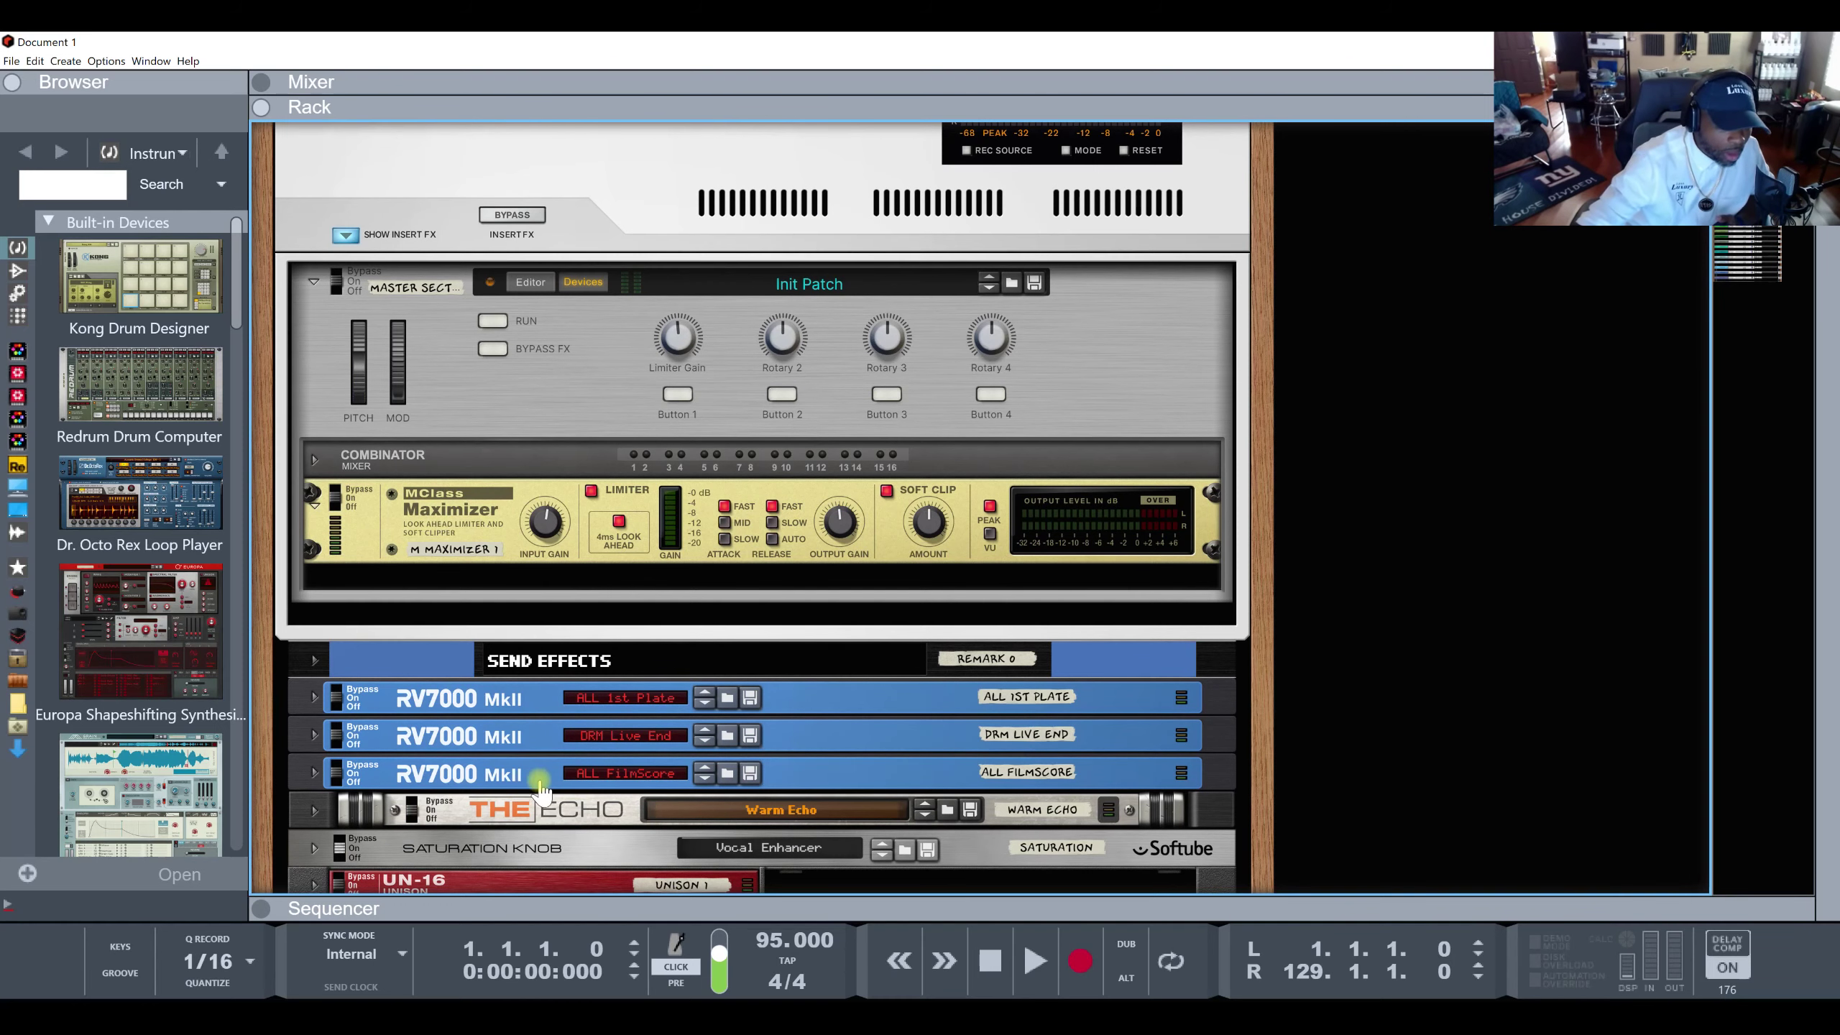
scroll(522, 775, down, 2)
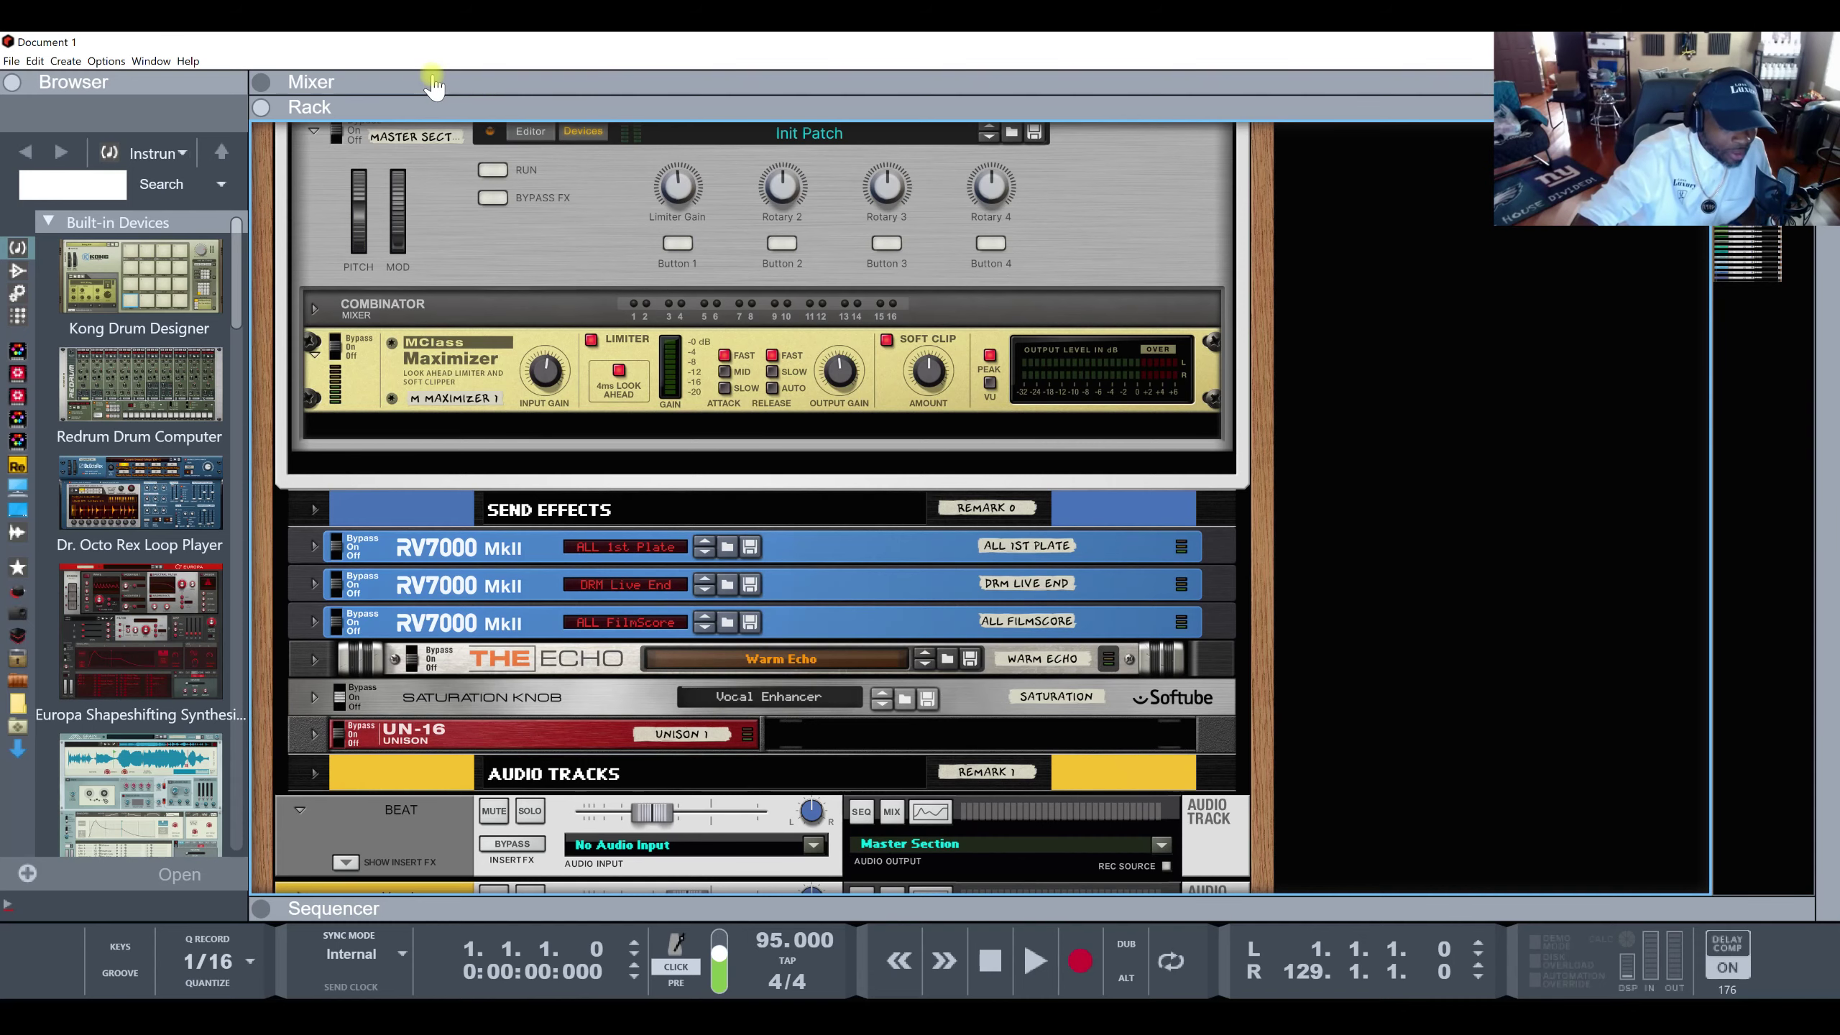
double_click(473, 86)
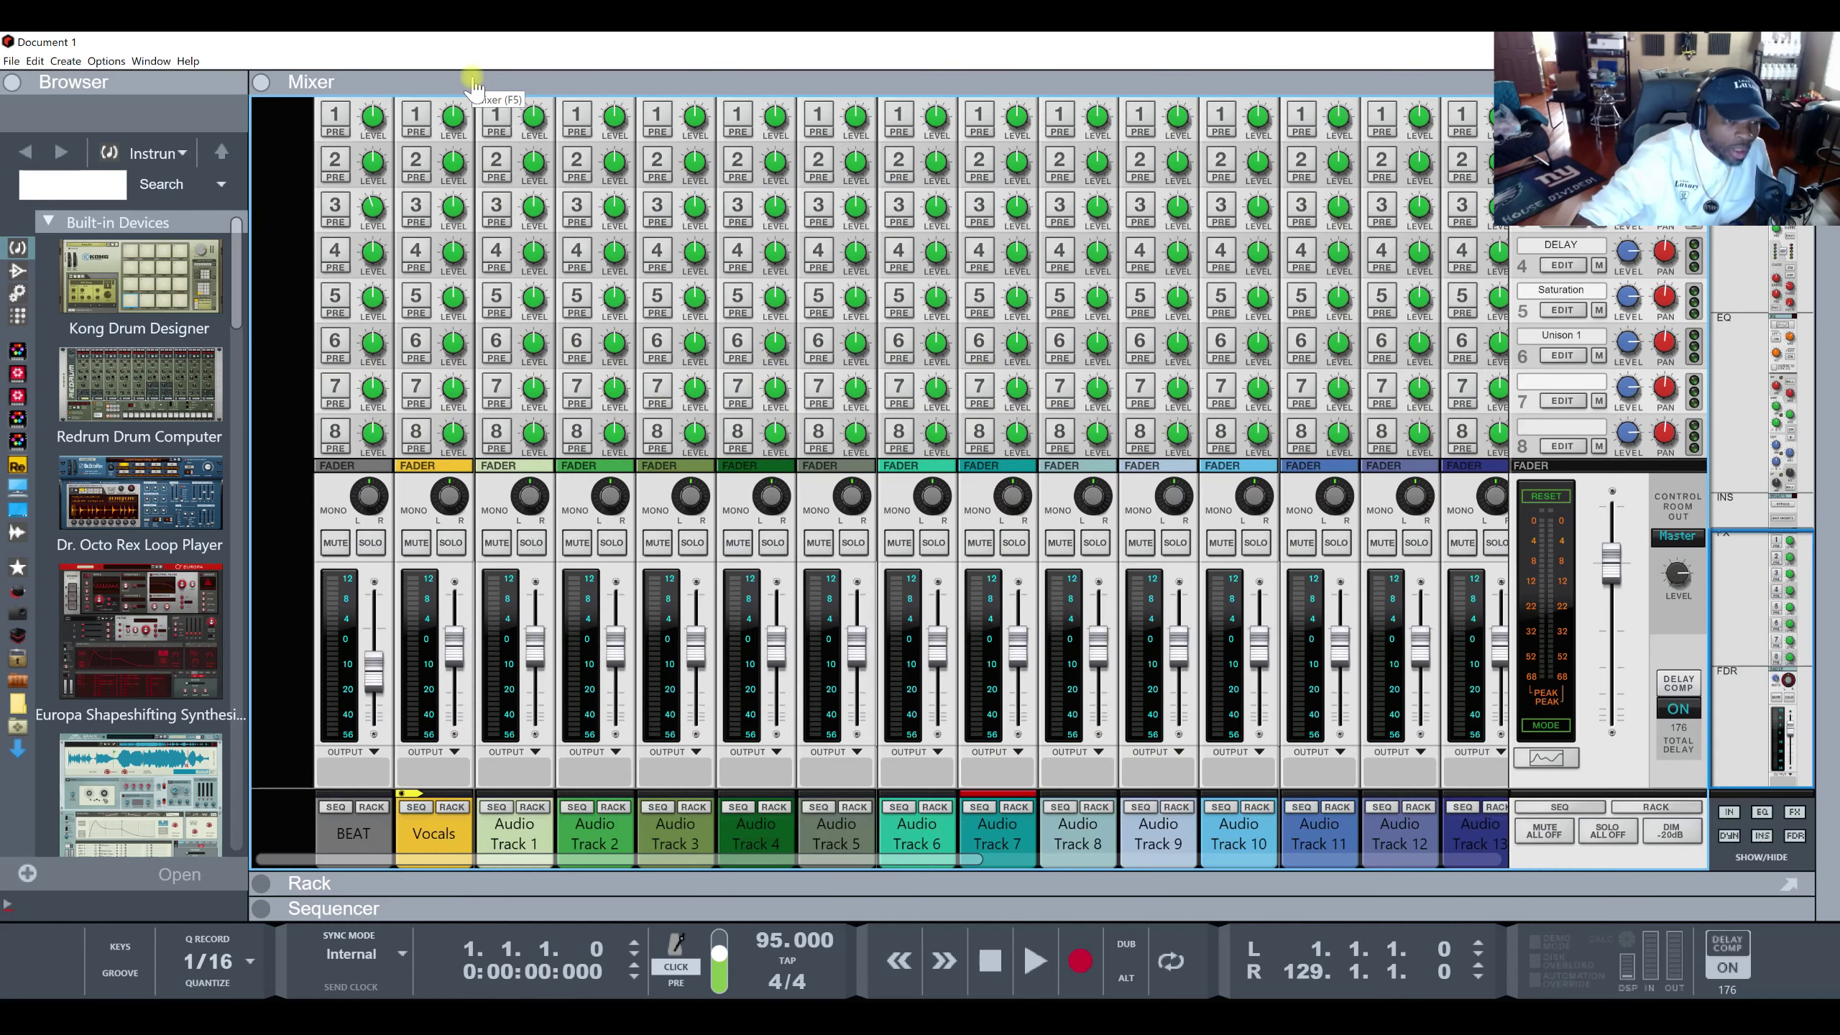
Unfold Audio Track 1's rack device, toggle the sequencer, and show its mixer channel.
click(537, 825)
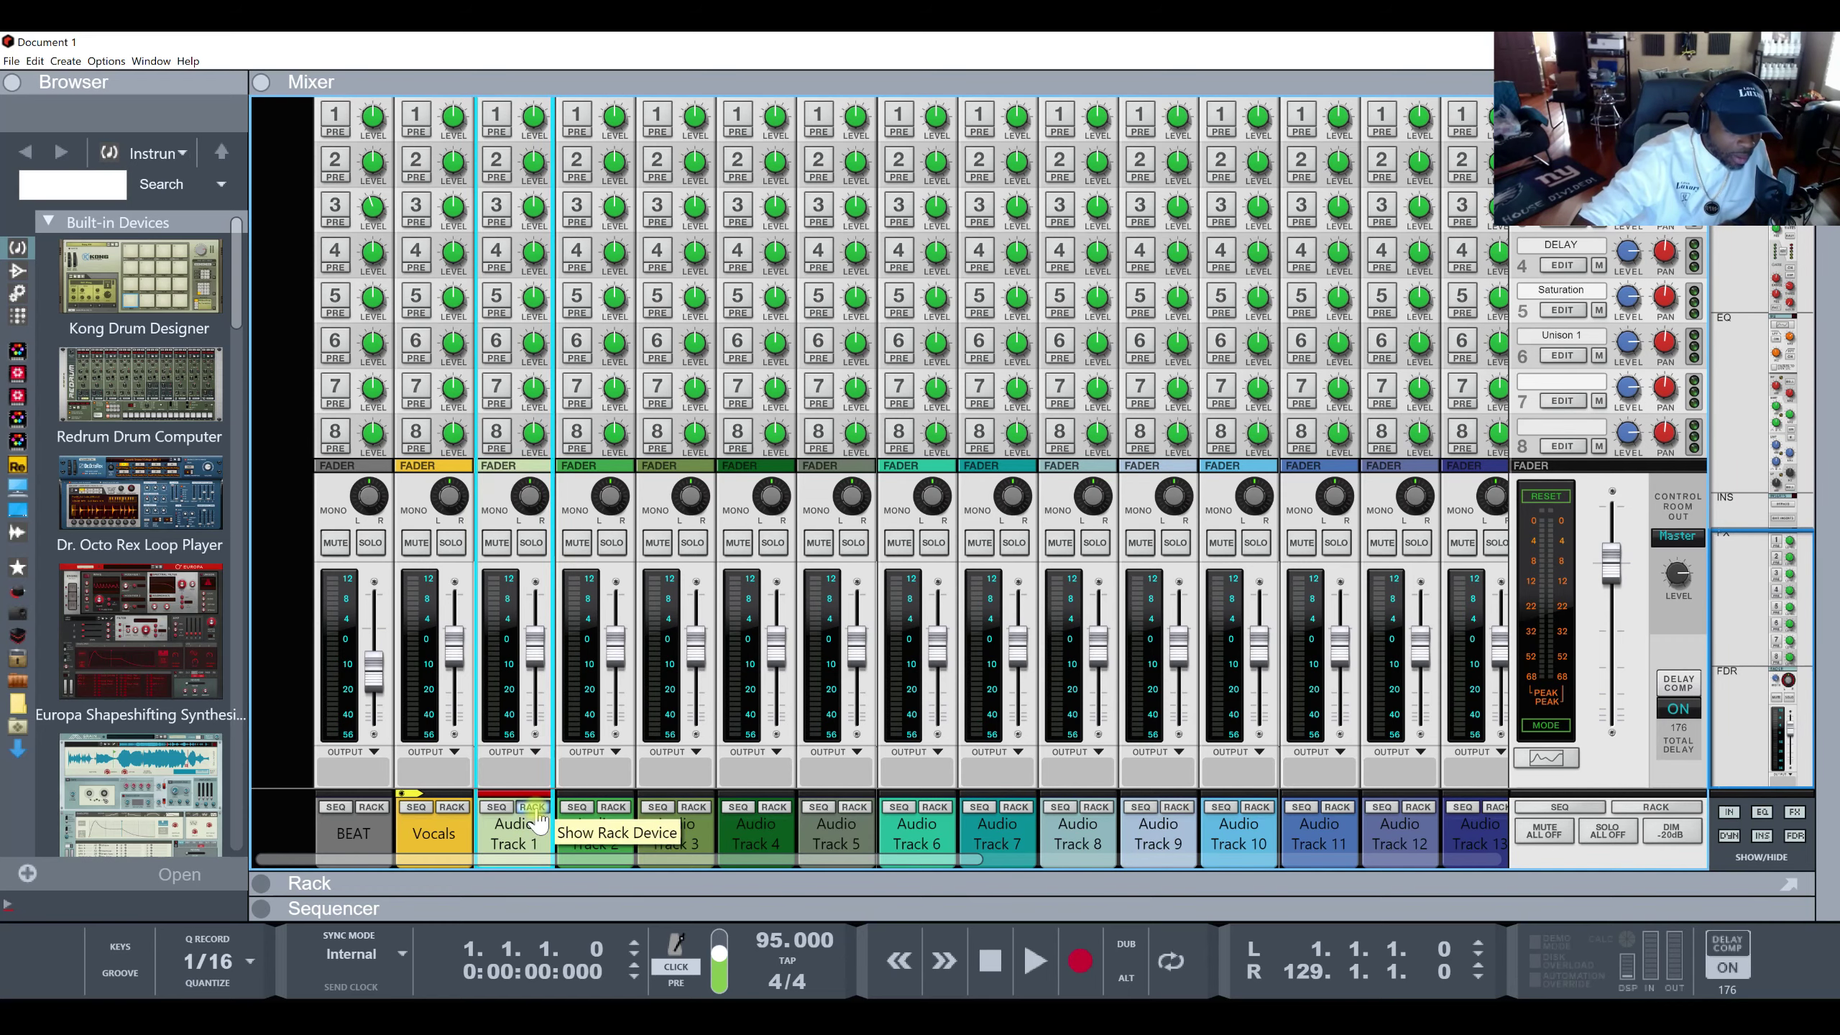
click(533, 809)
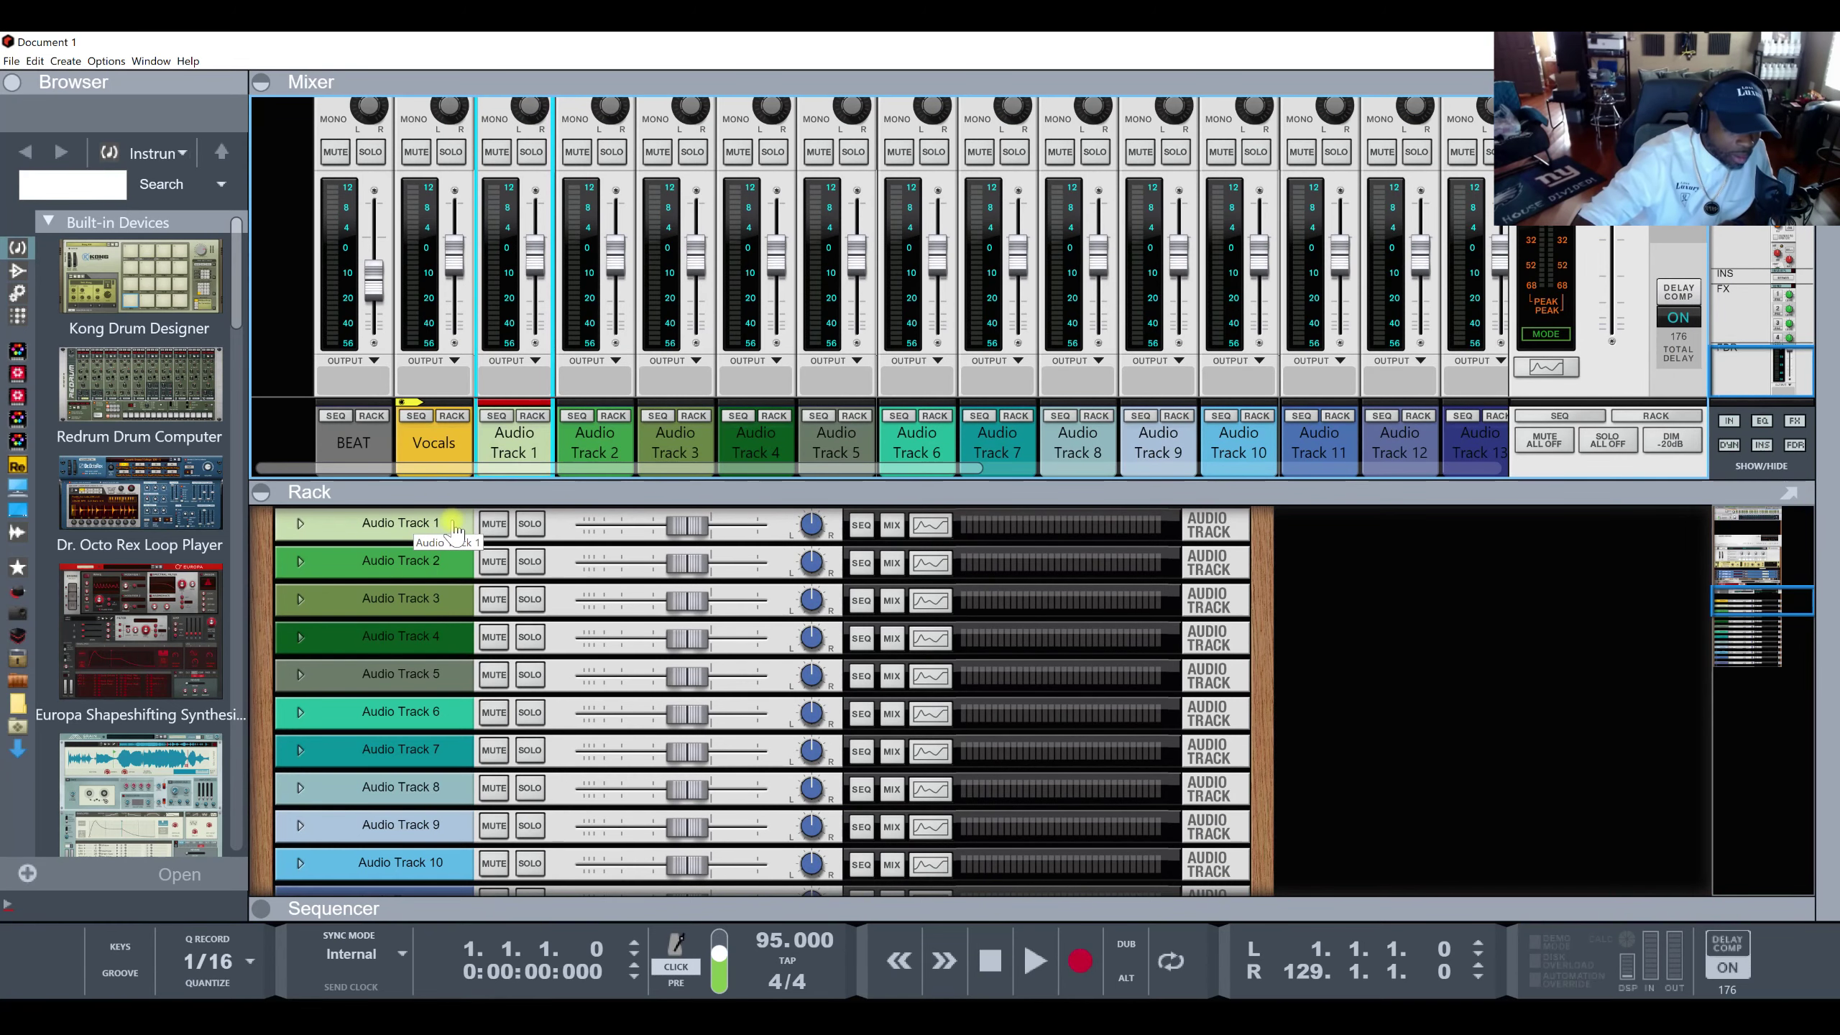
click(299, 523)
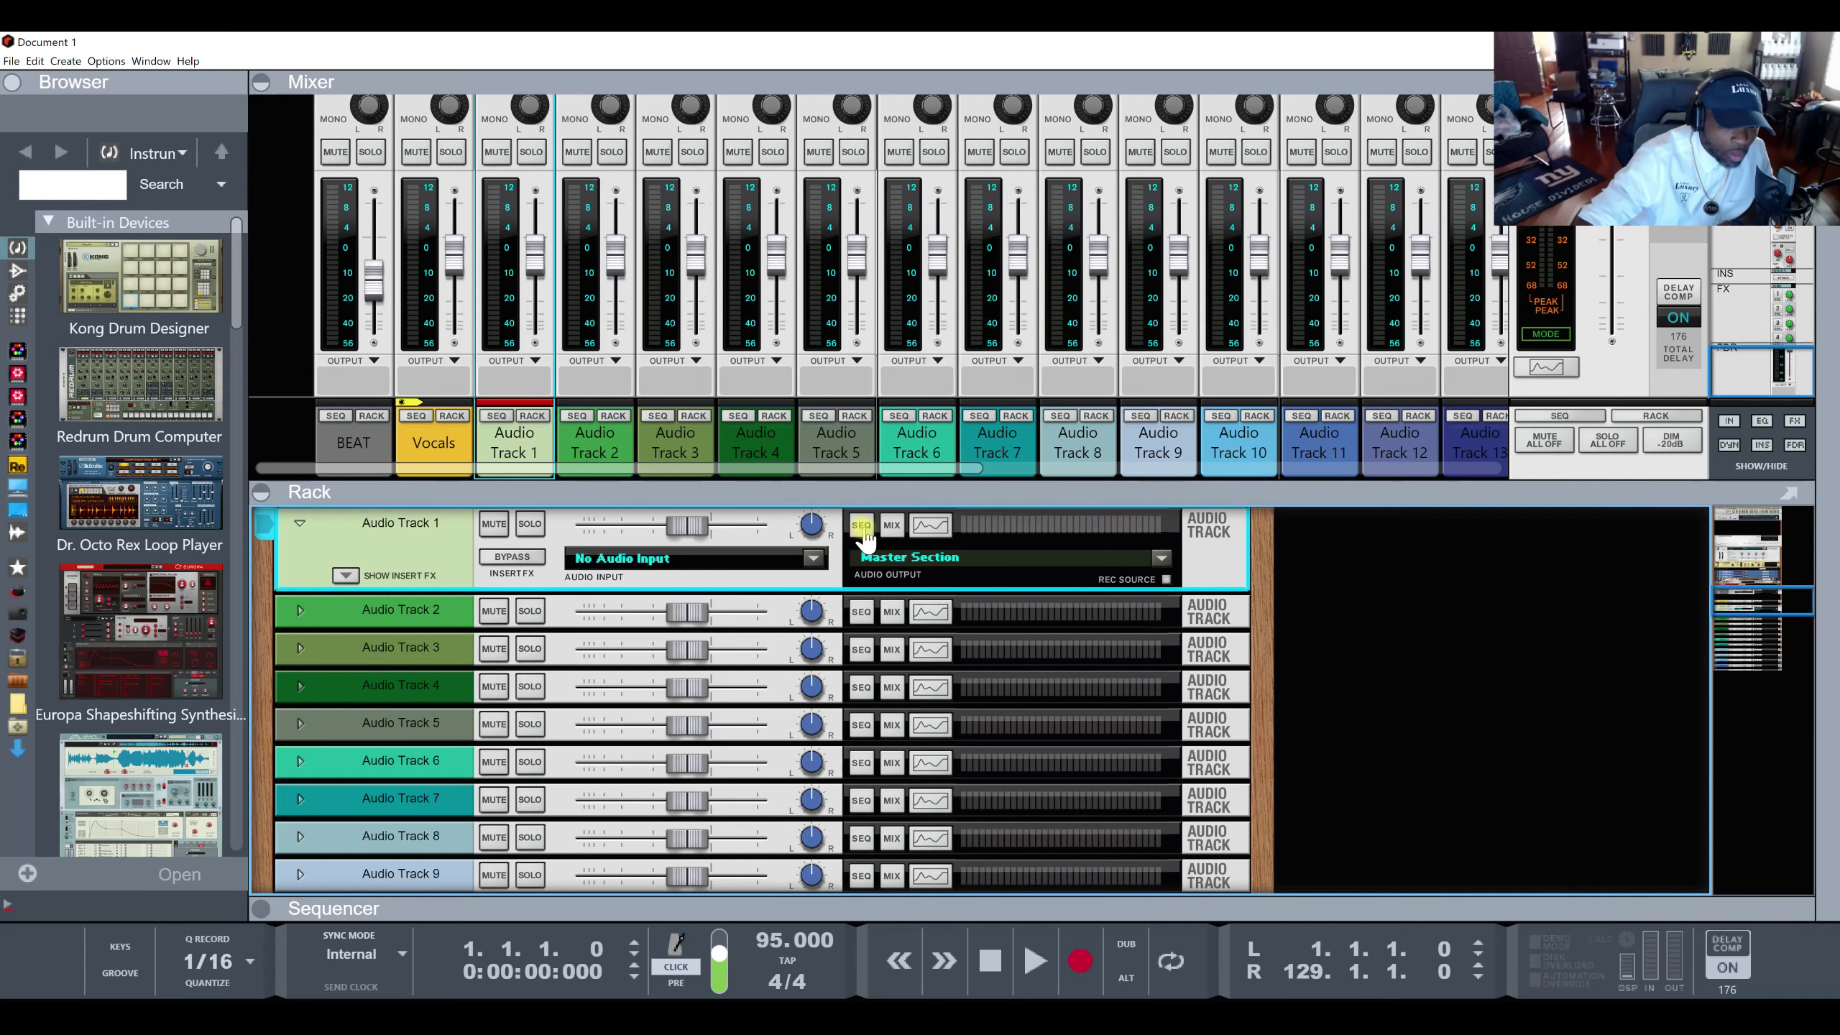
key(F7)
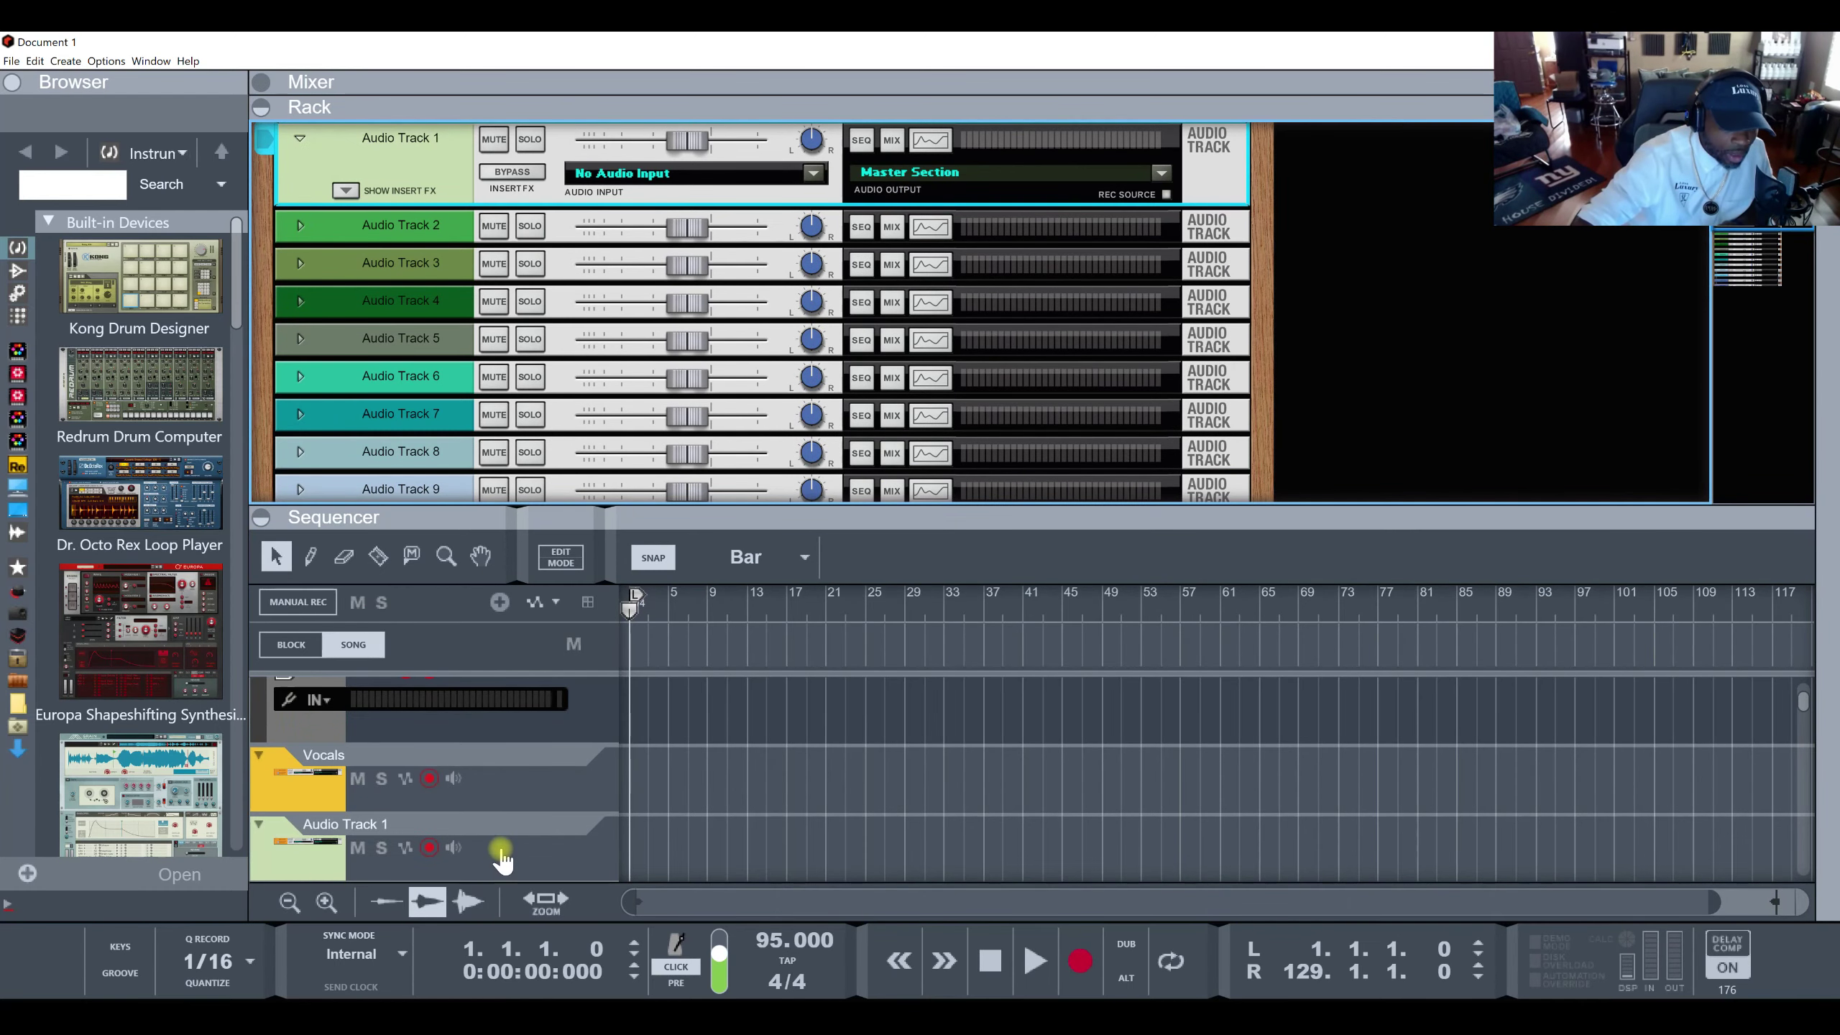
click(892, 140)
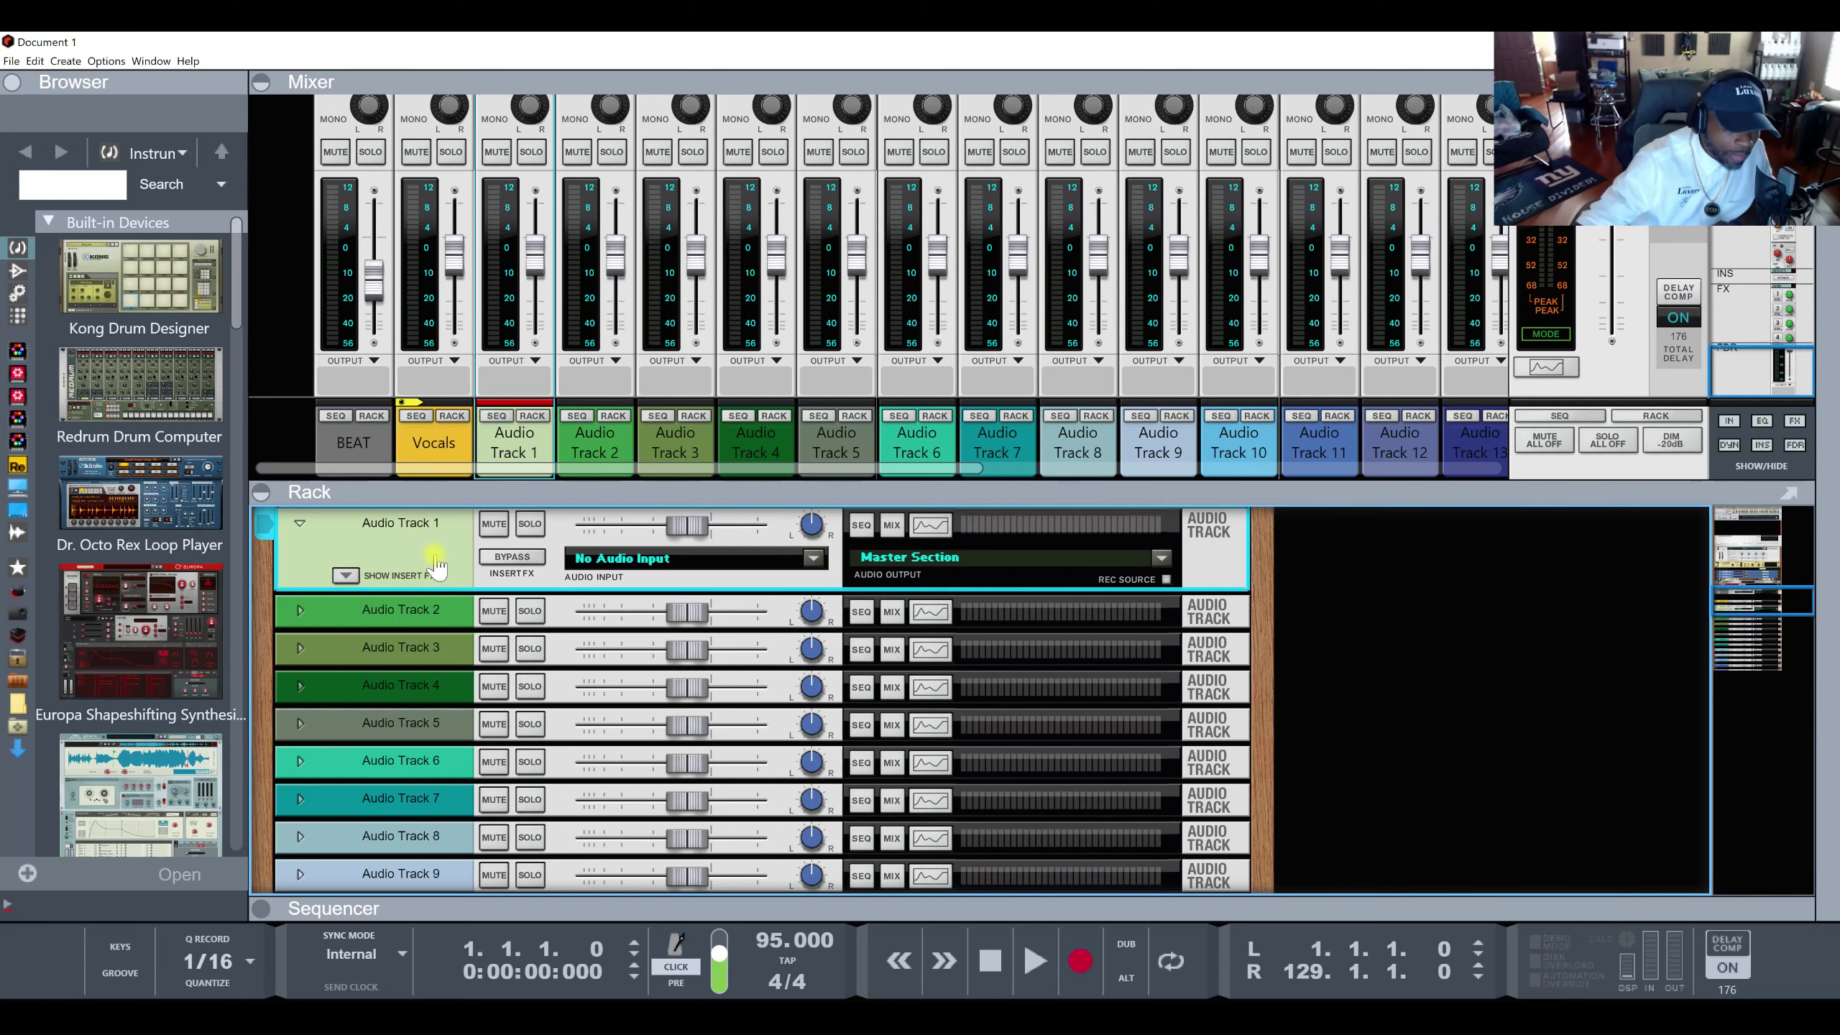
Locate Audio Track 1's rack device and show its insert effects area.
click(536, 440)
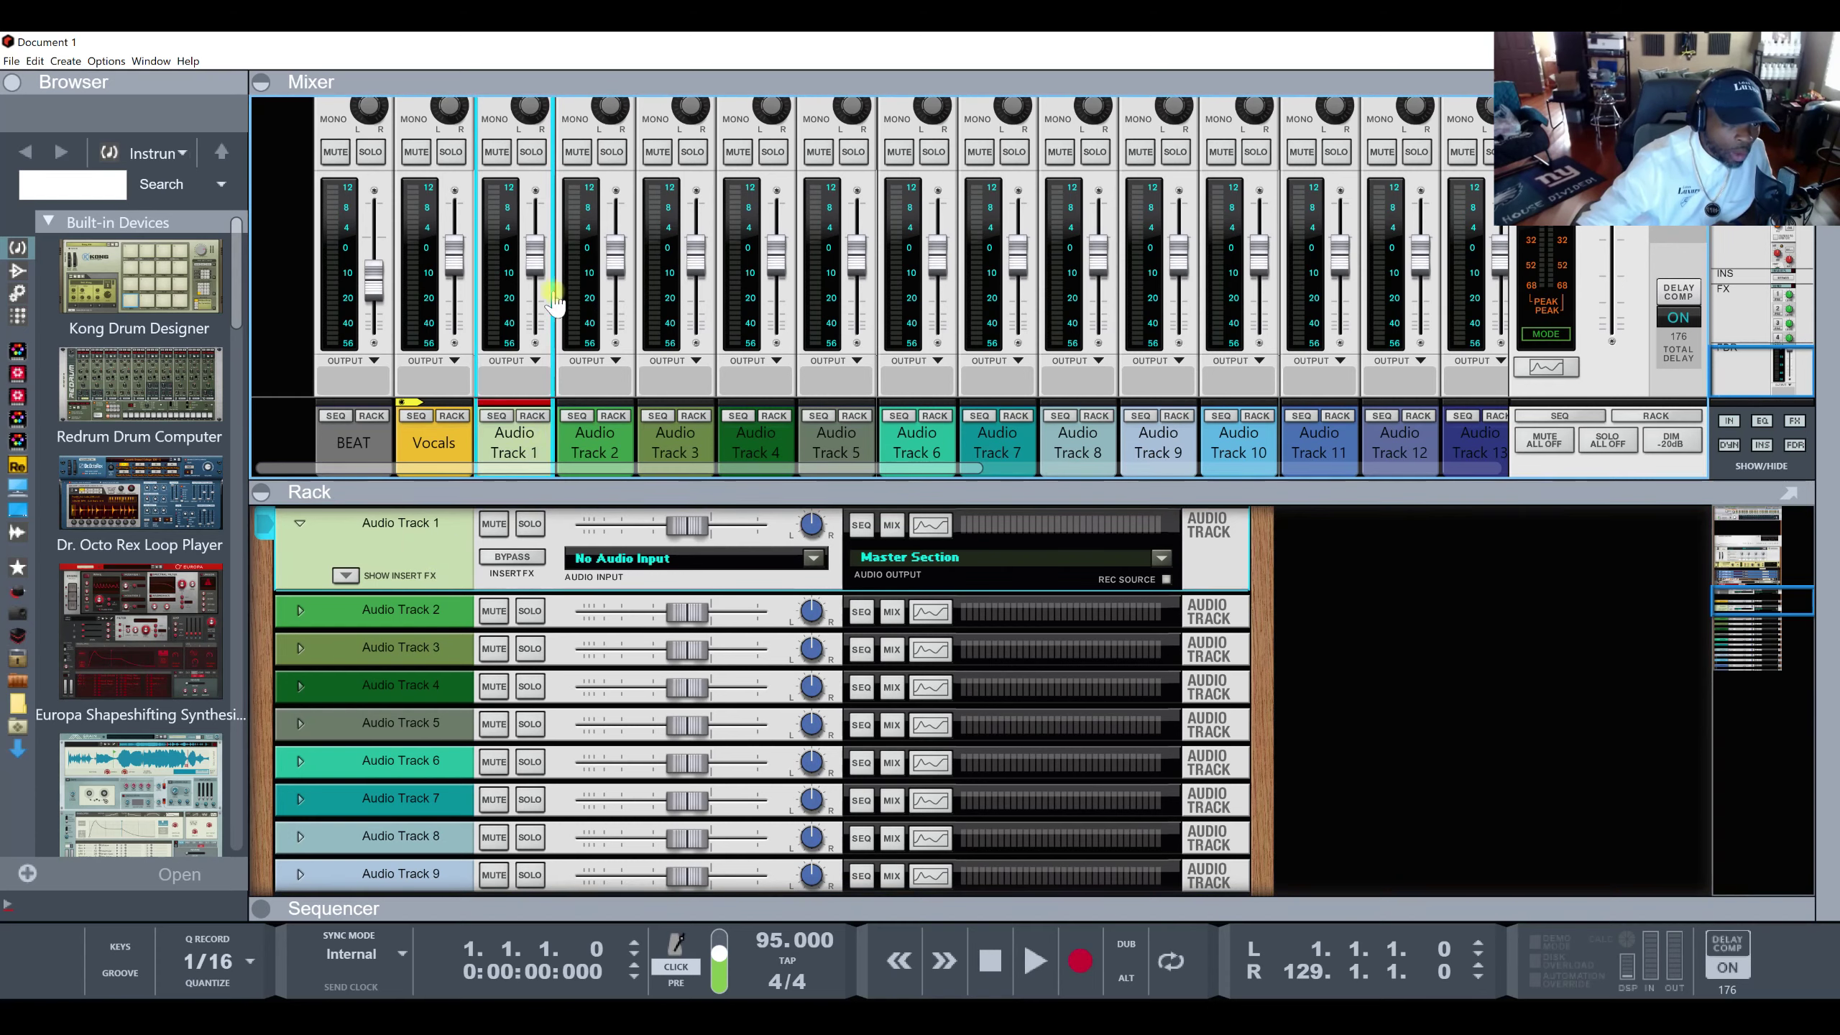
click(531, 416)
click(346, 575)
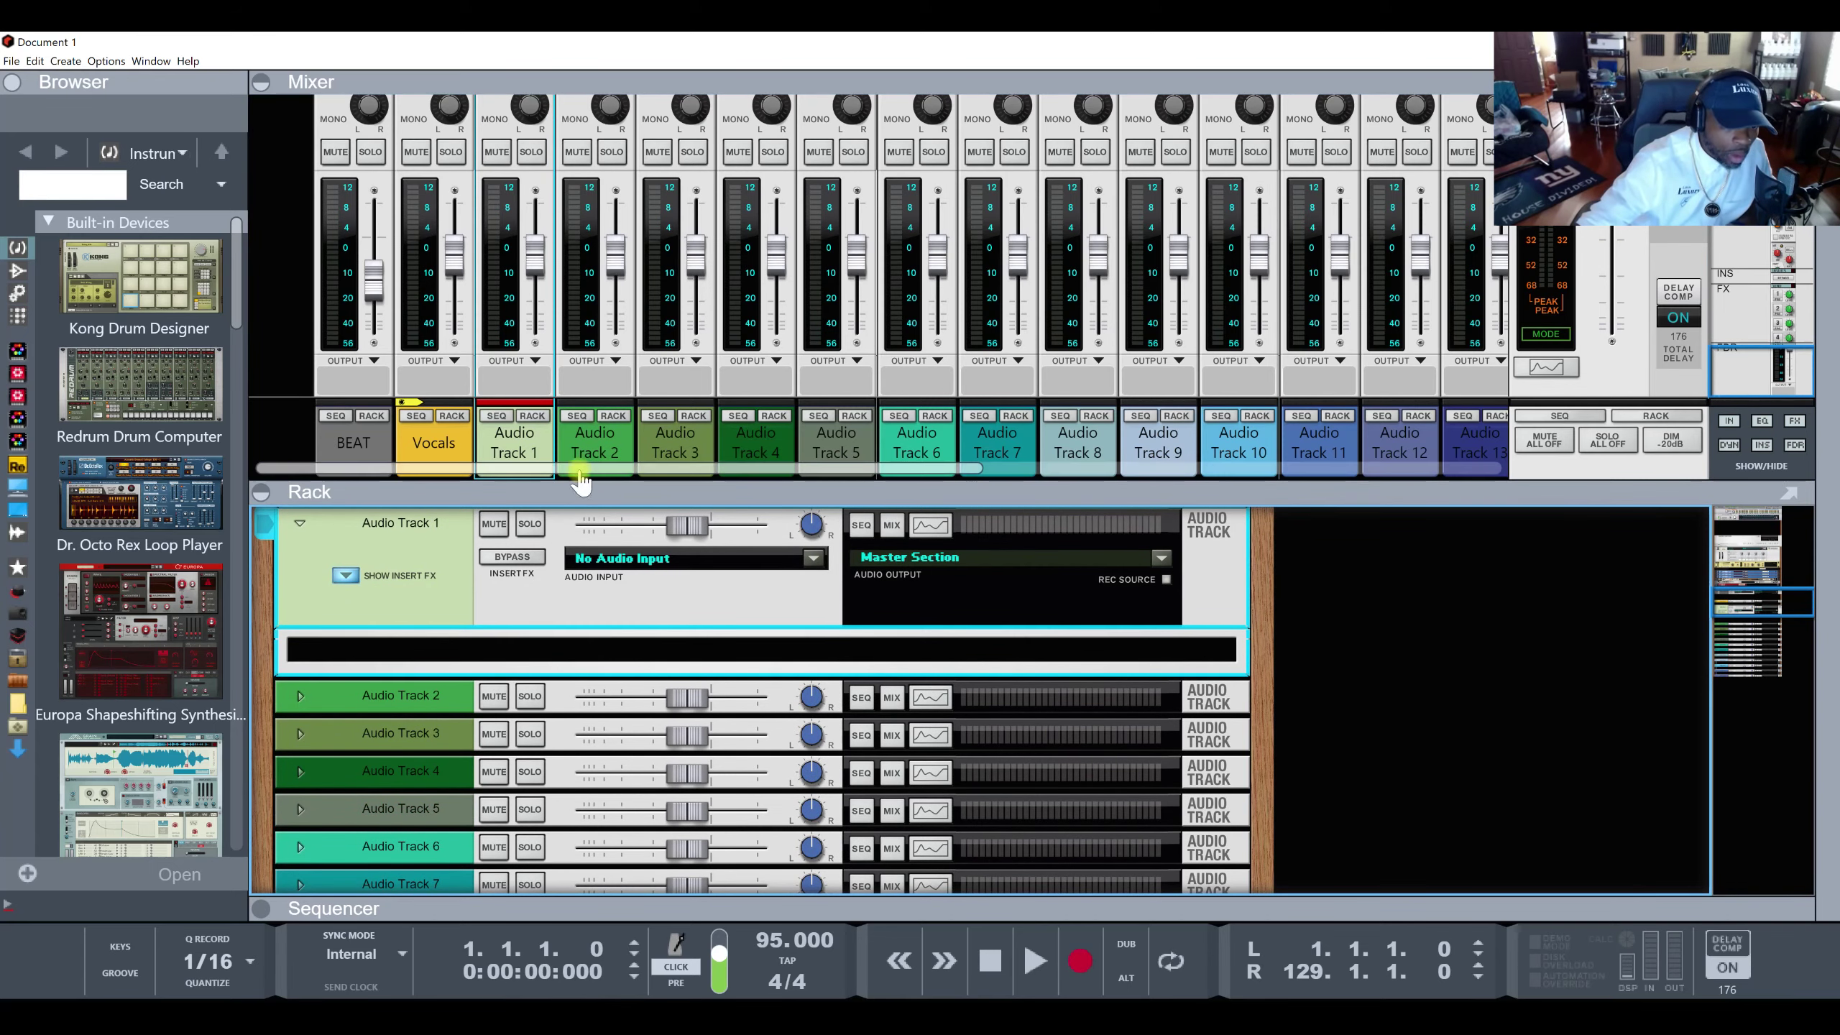
Jump the rack to Audio Track 2's device, then to Audio Track 8's device.
click(595, 439)
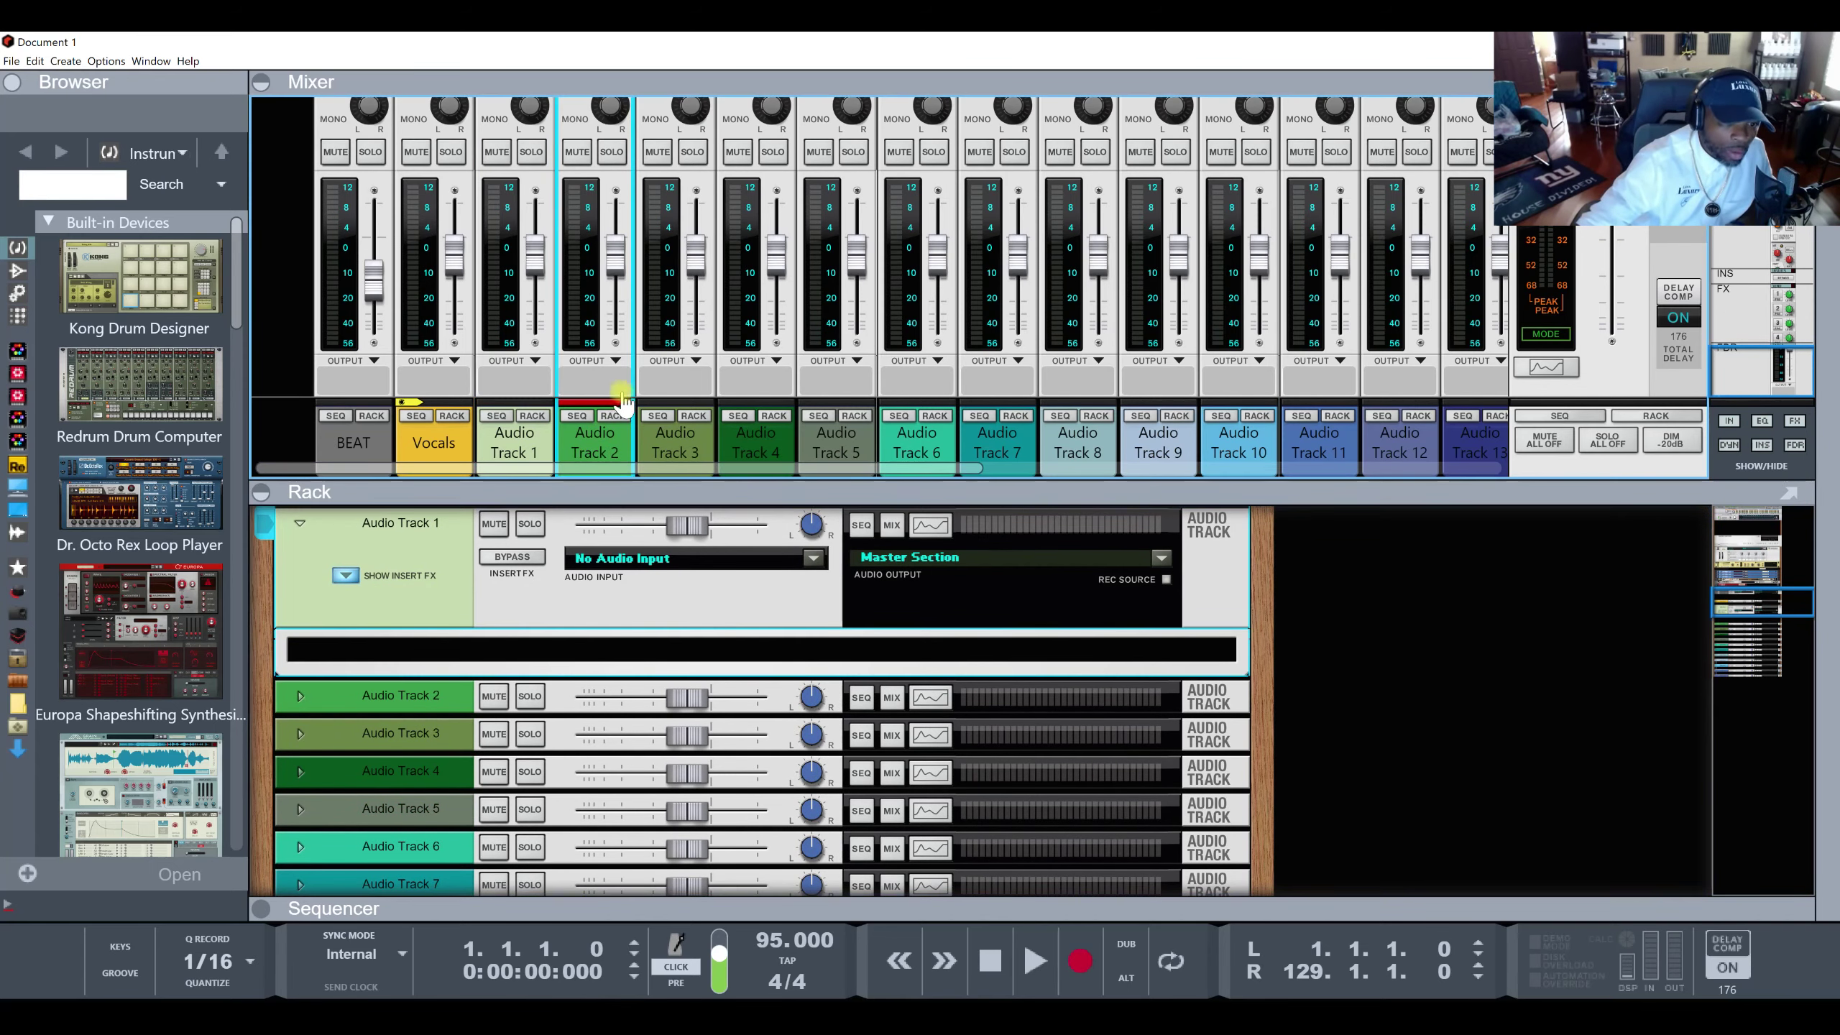
click(613, 417)
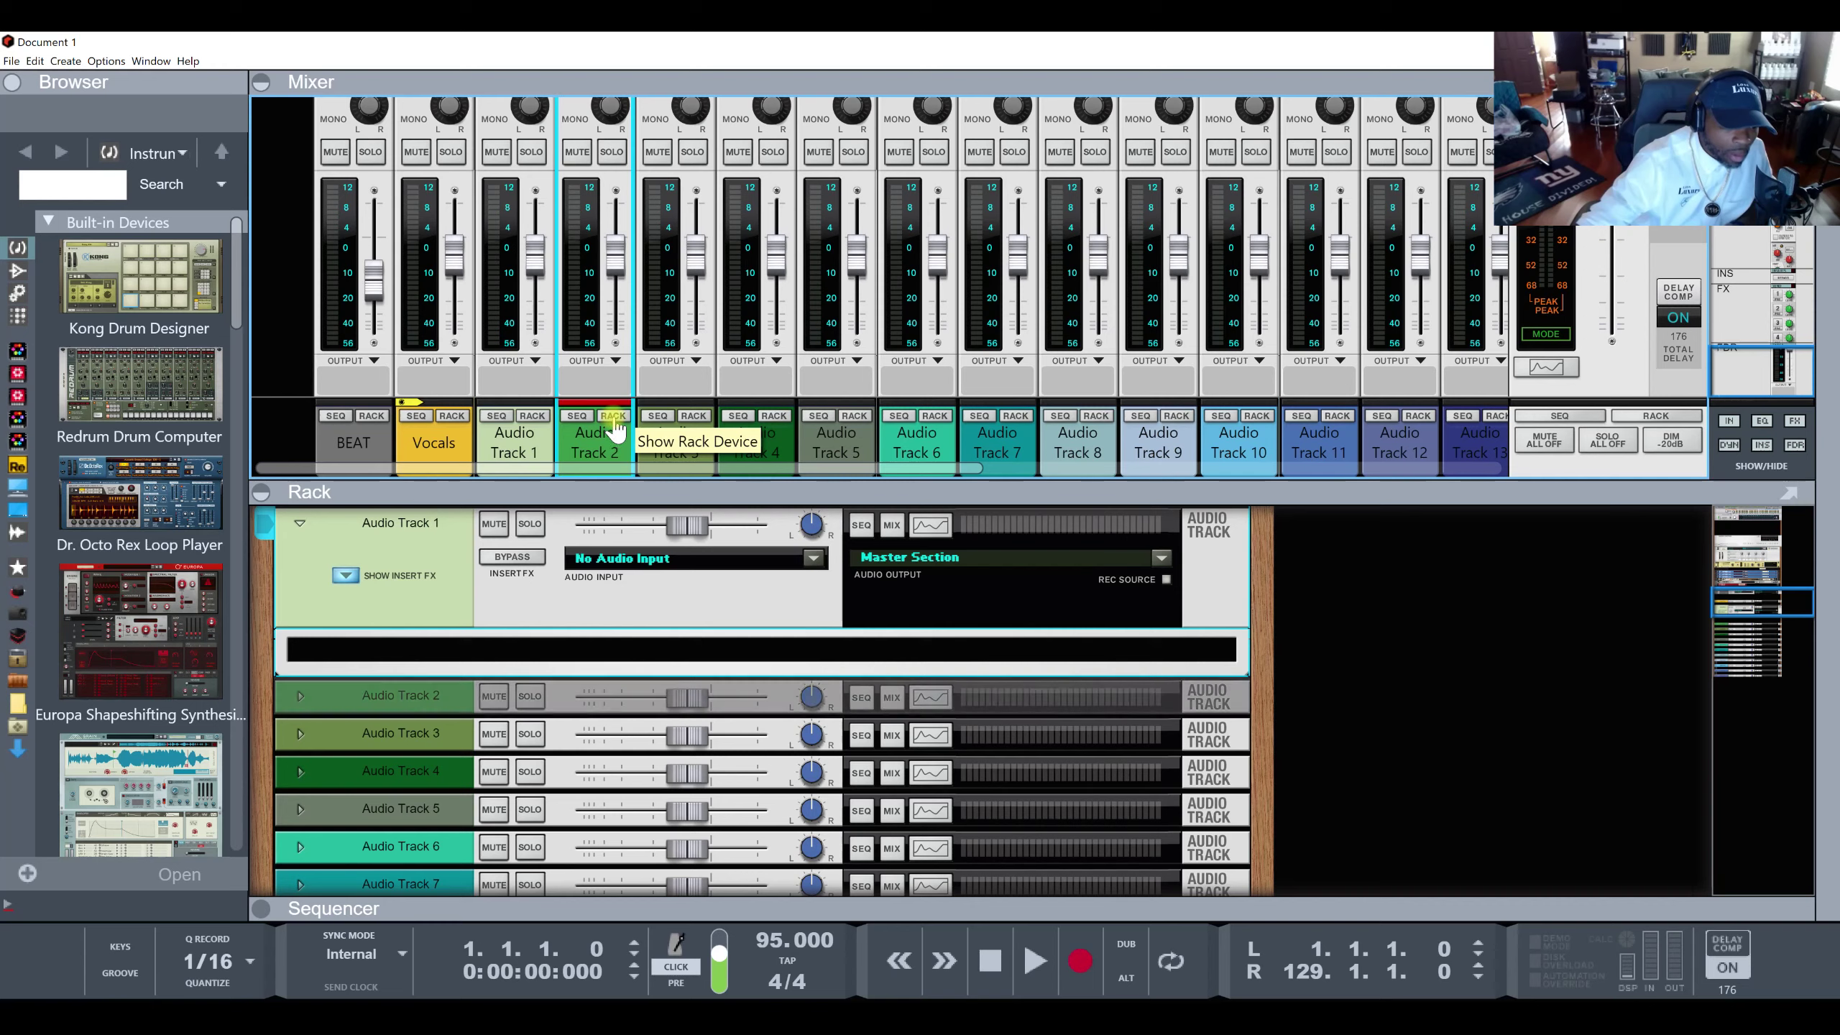
click(1079, 438)
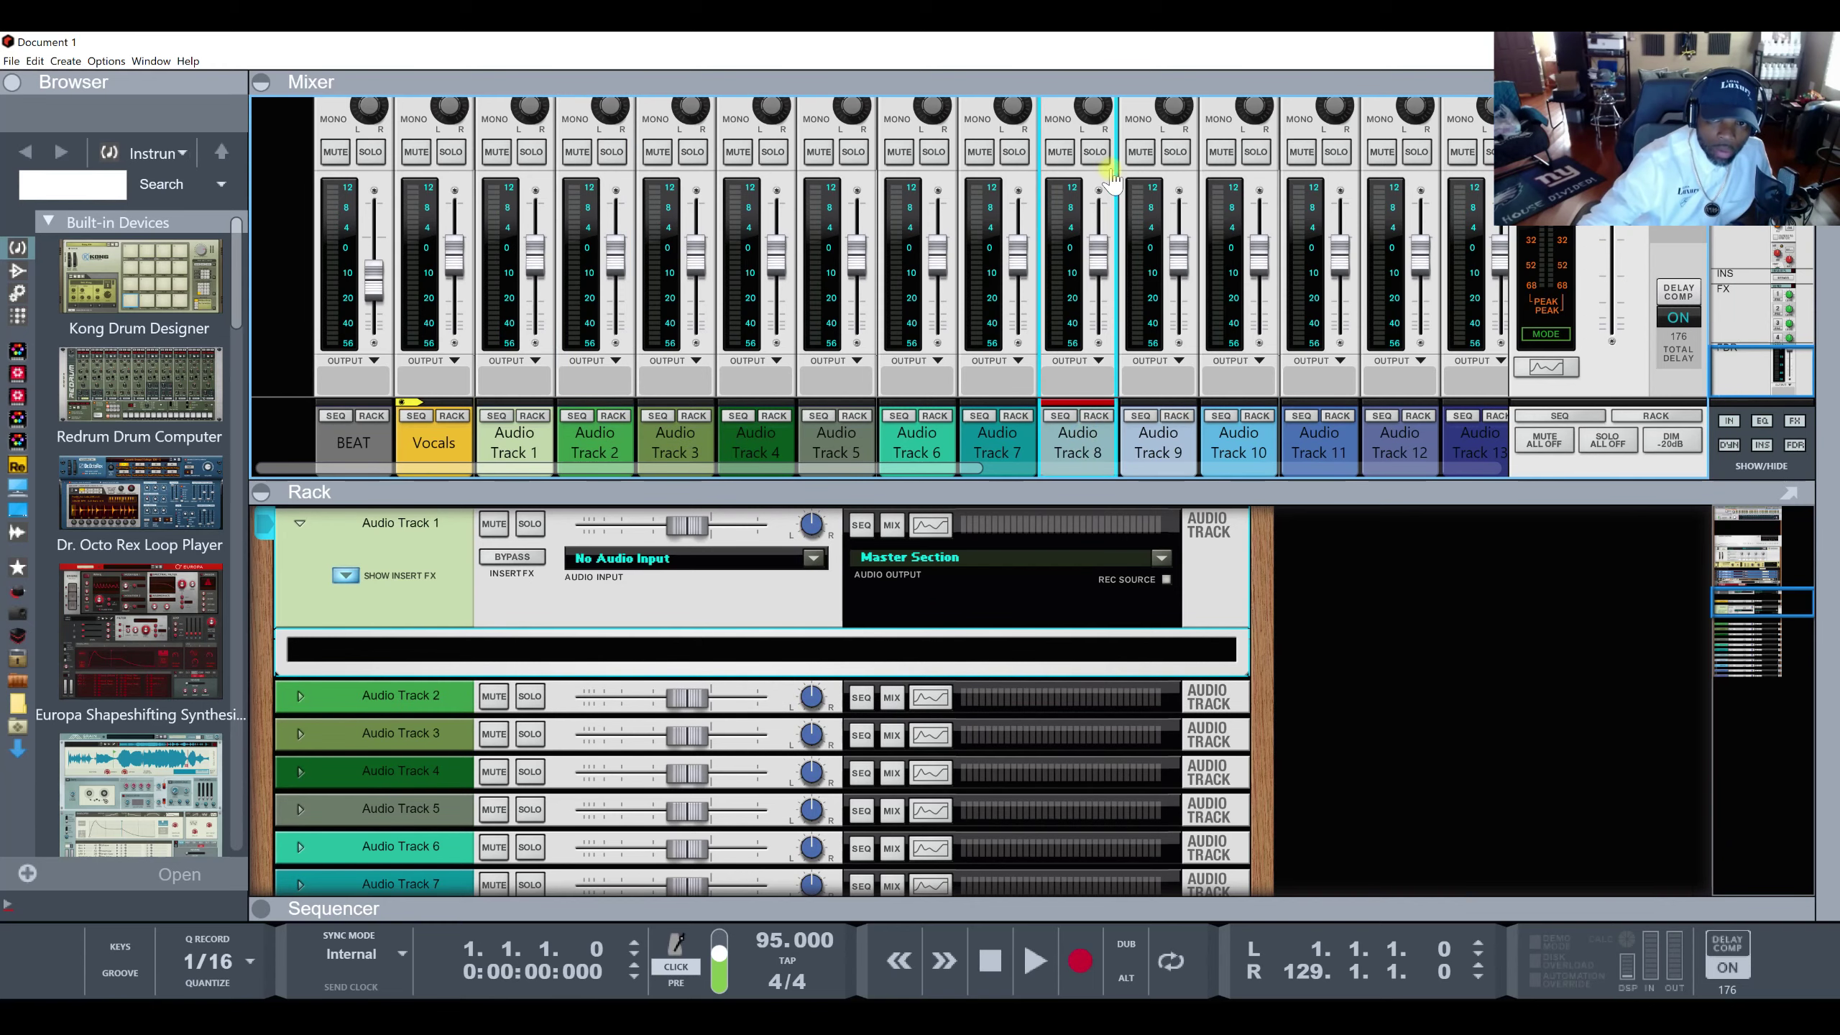
click(1095, 416)
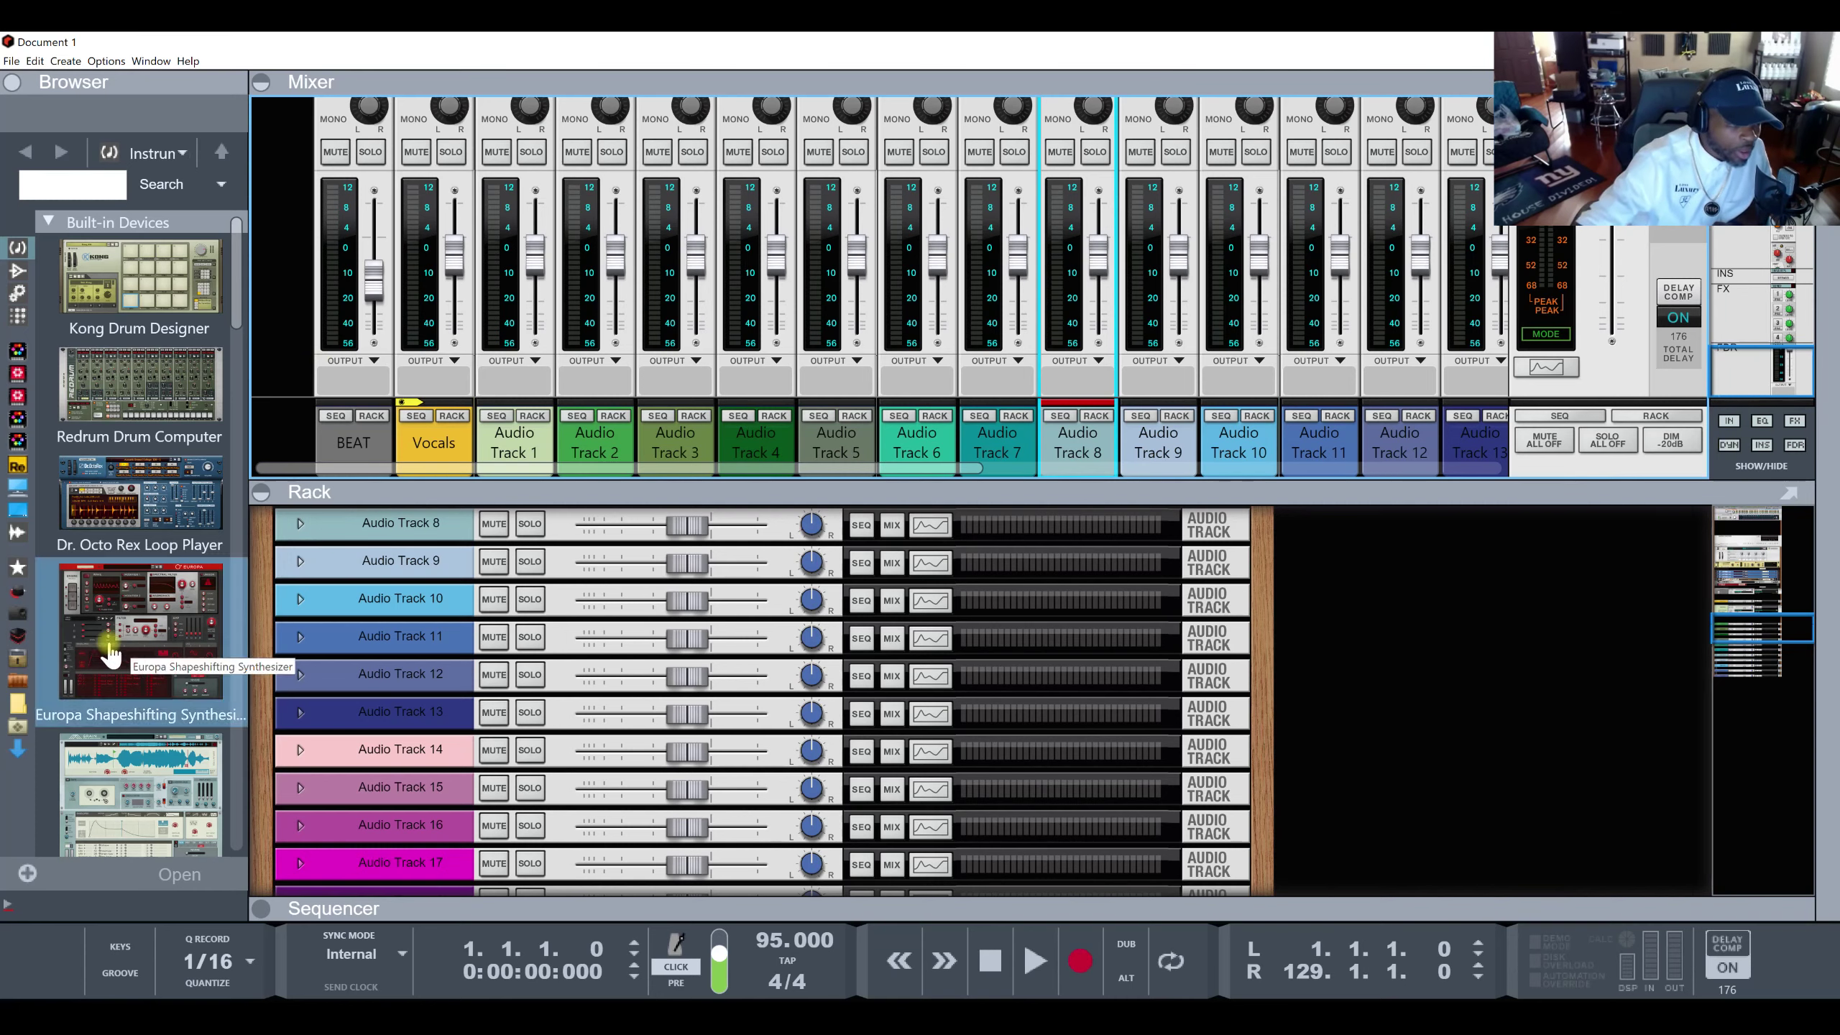
Browse the Players and Utilities lists down to ReMark Rack Divider, then maximize the rack.
click(18, 316)
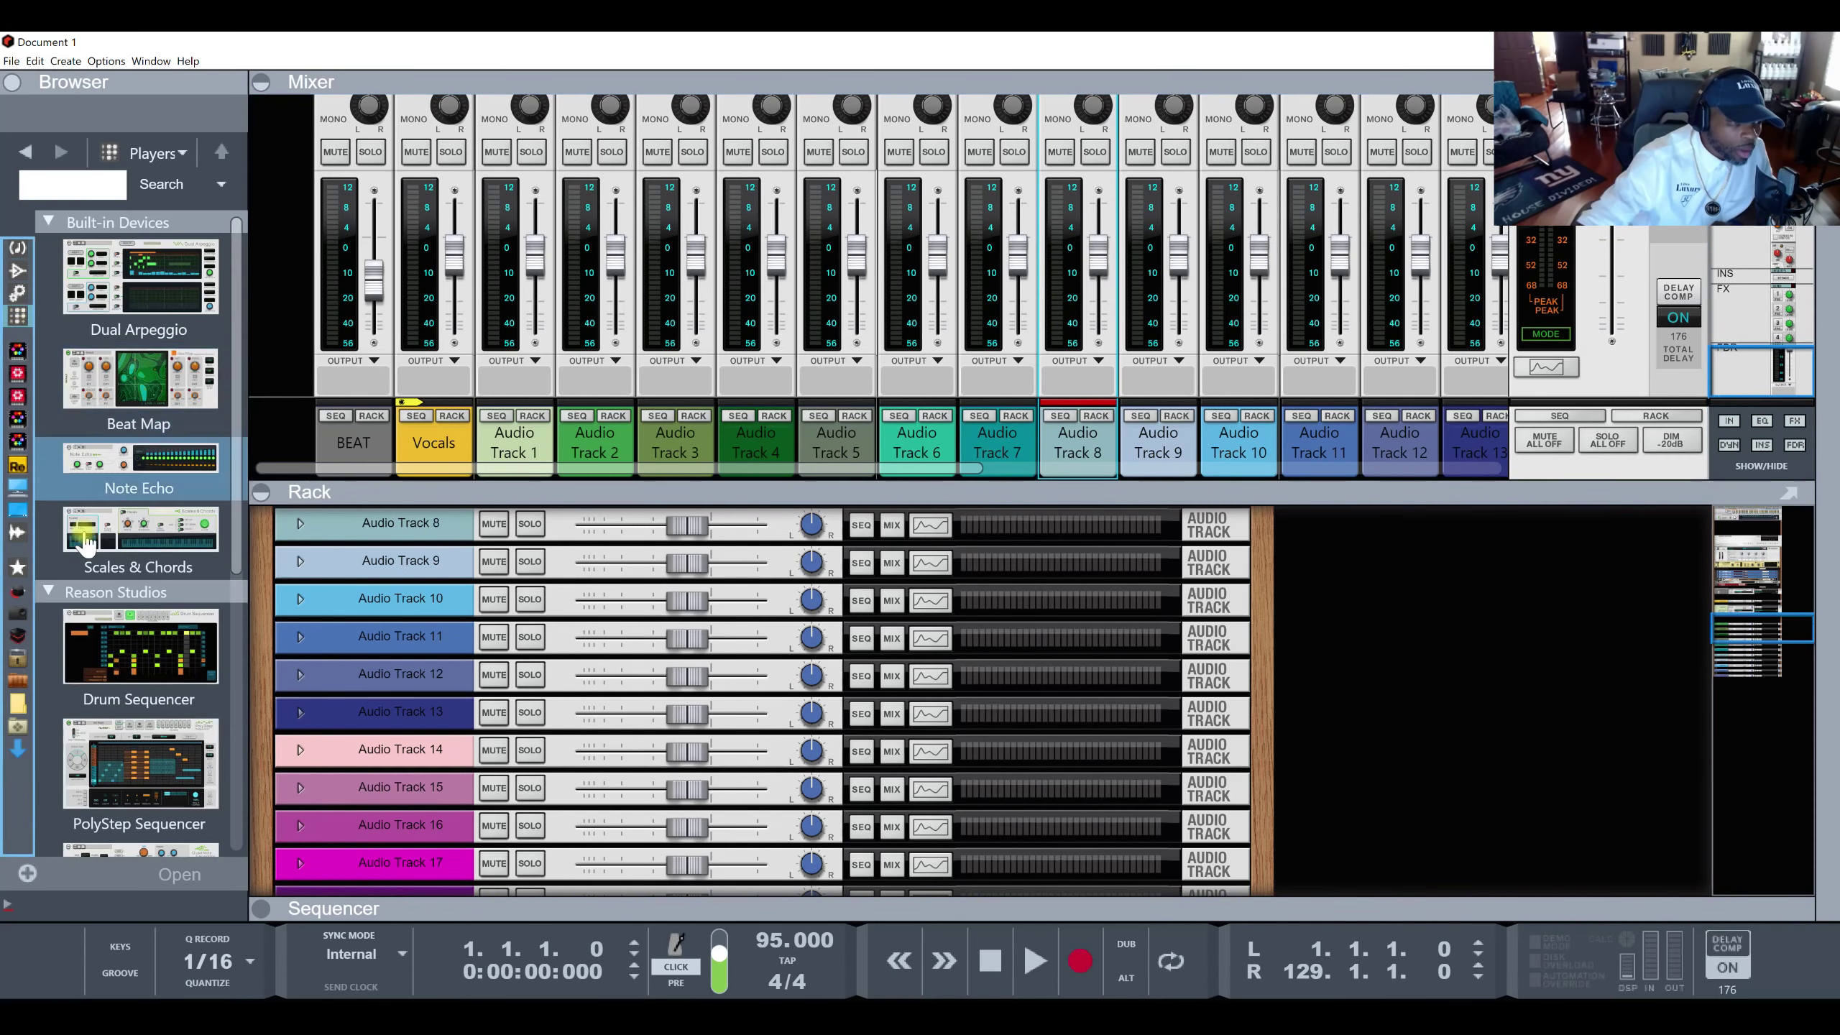
scroll(114, 595, down, 5)
scroll(114, 596, down, 3)
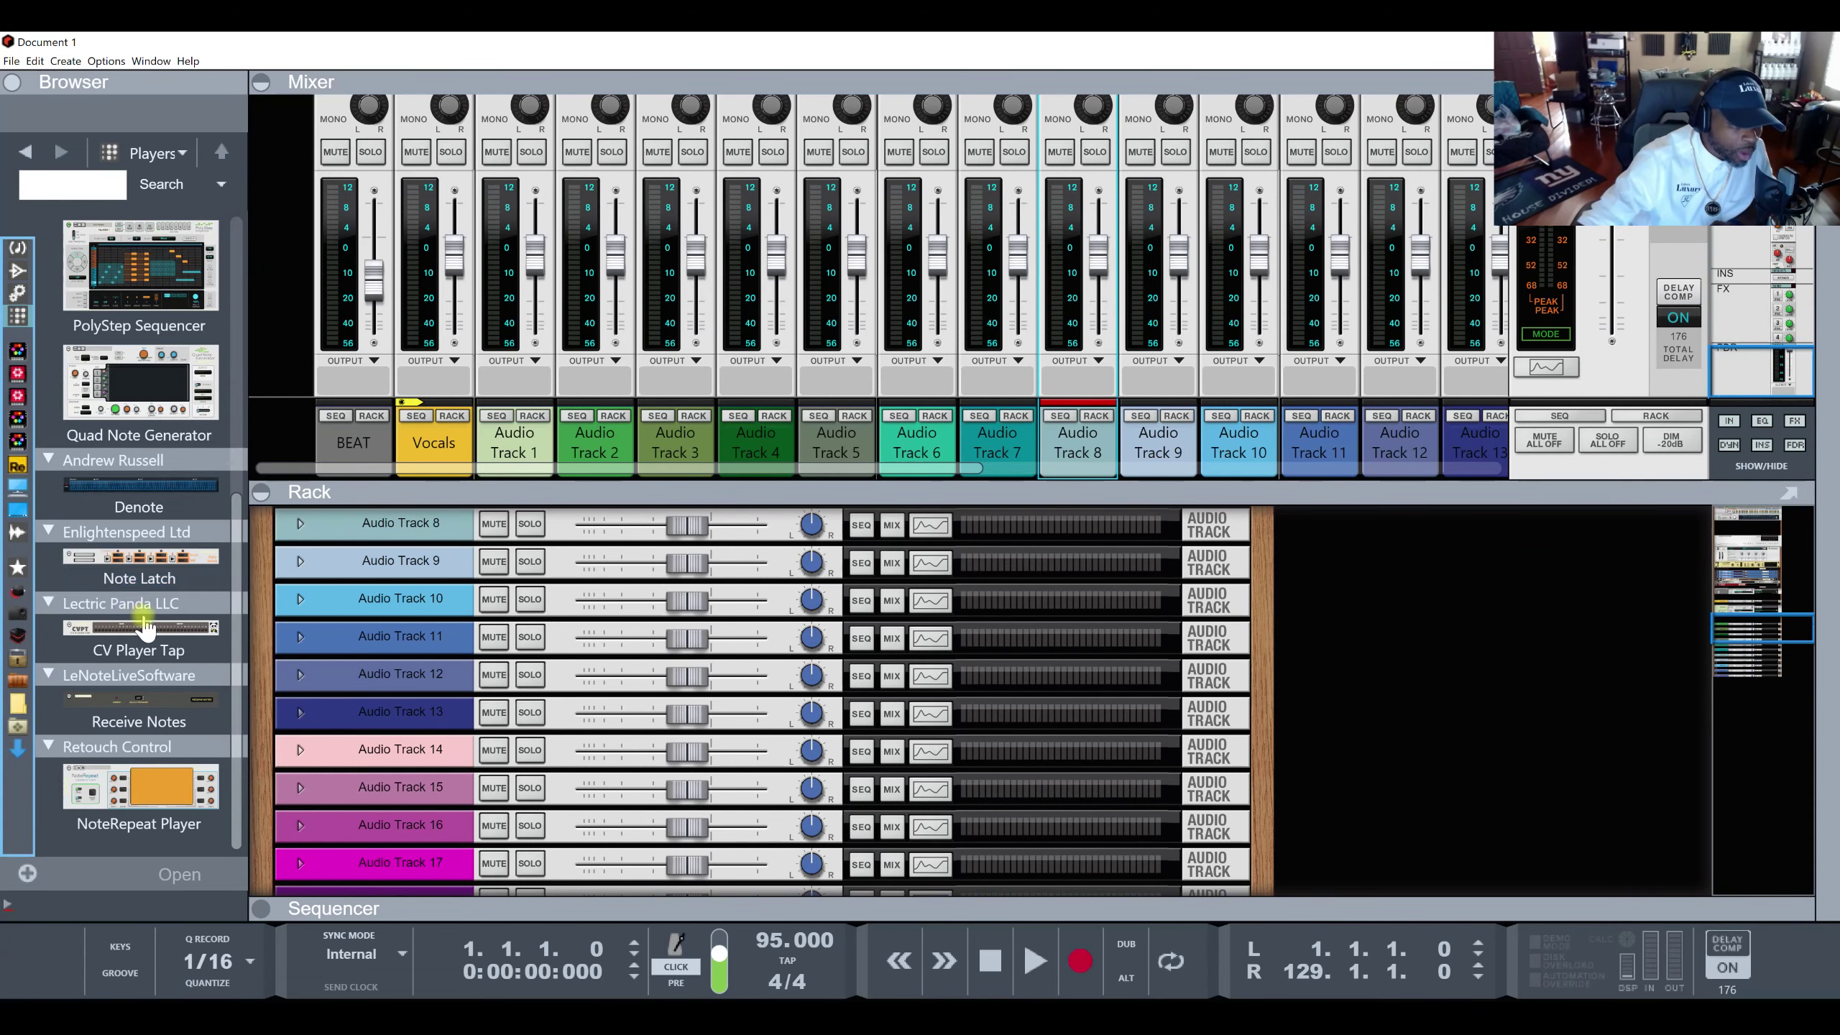
click(187, 62)
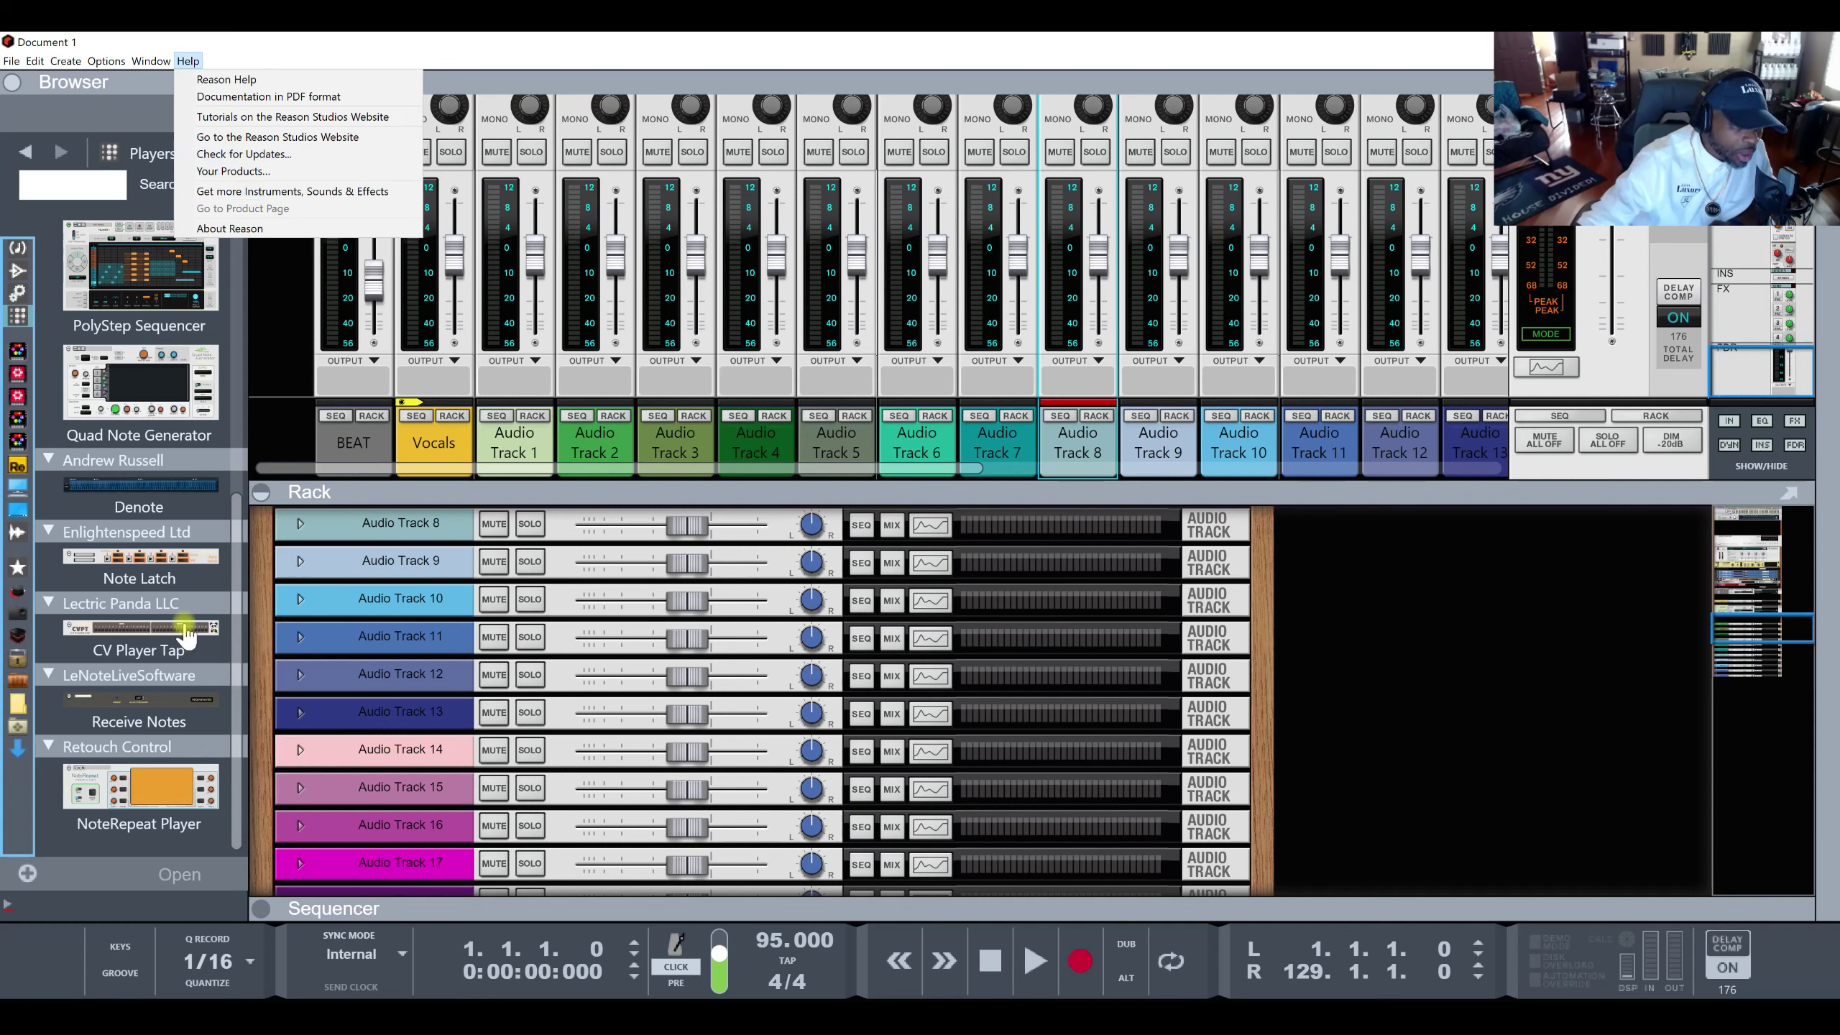
click(18, 292)
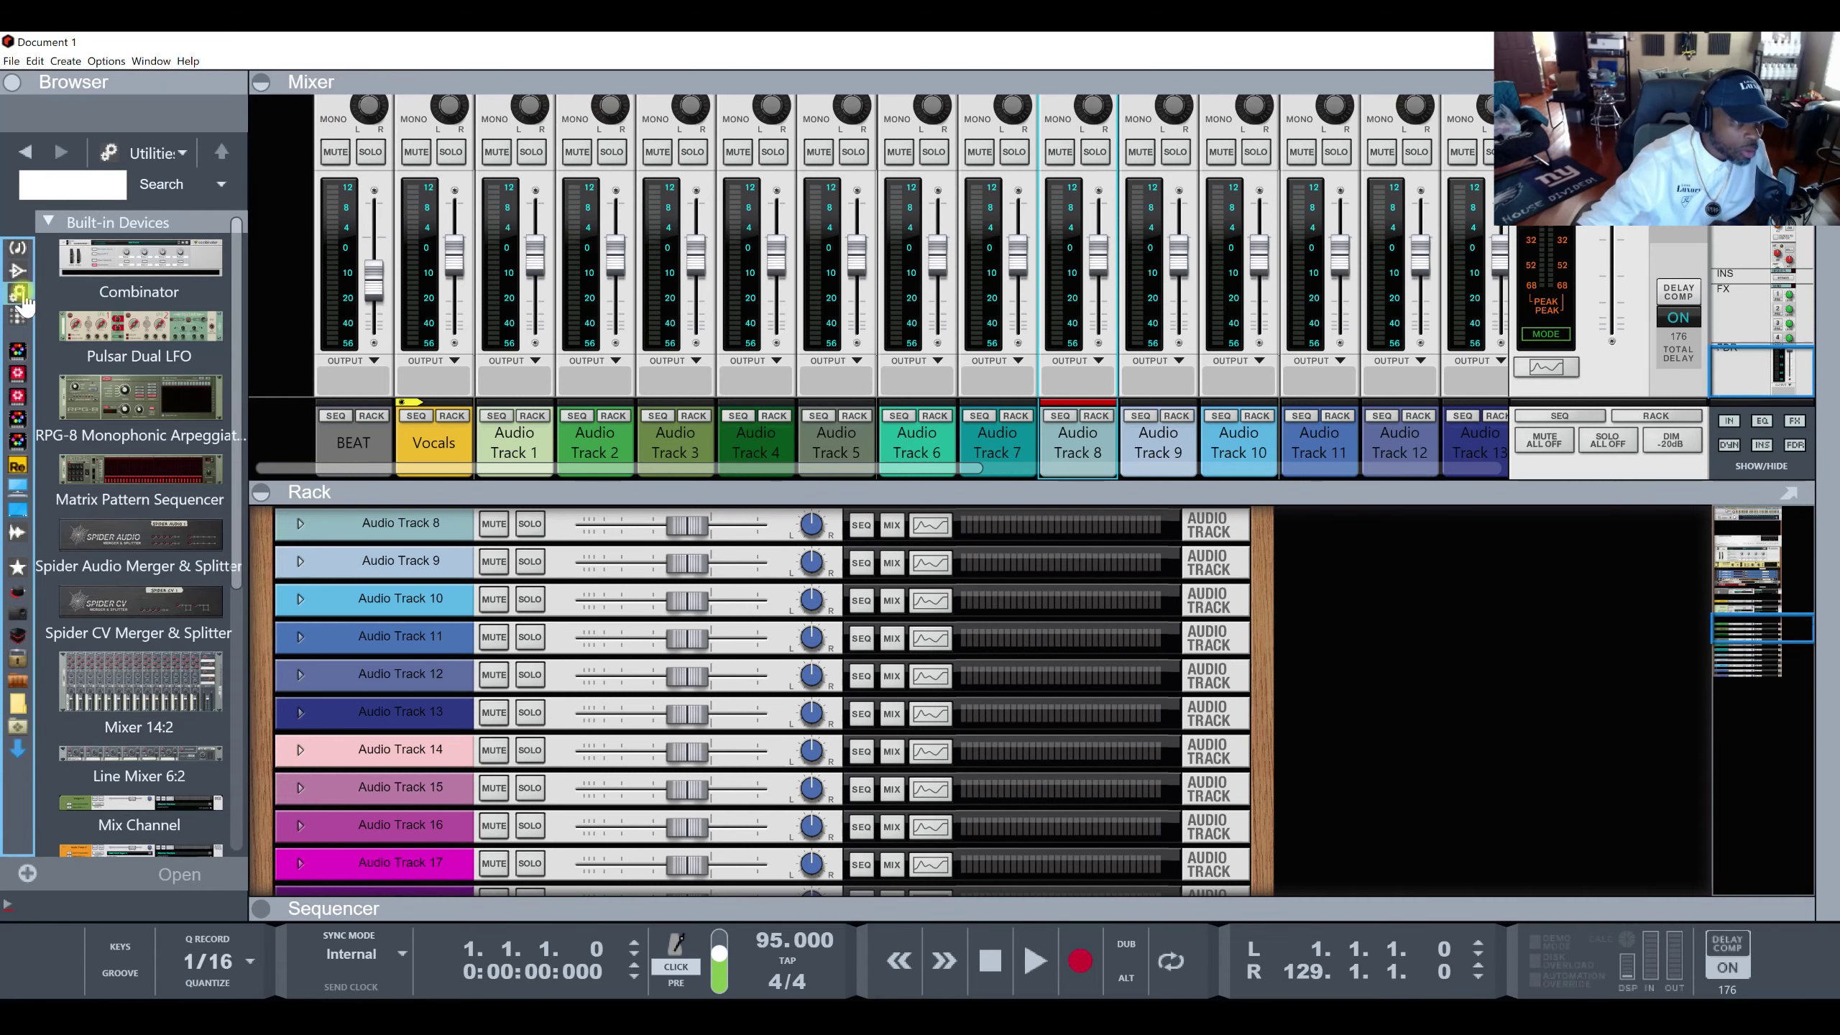
scroll(138, 580, down, 6)
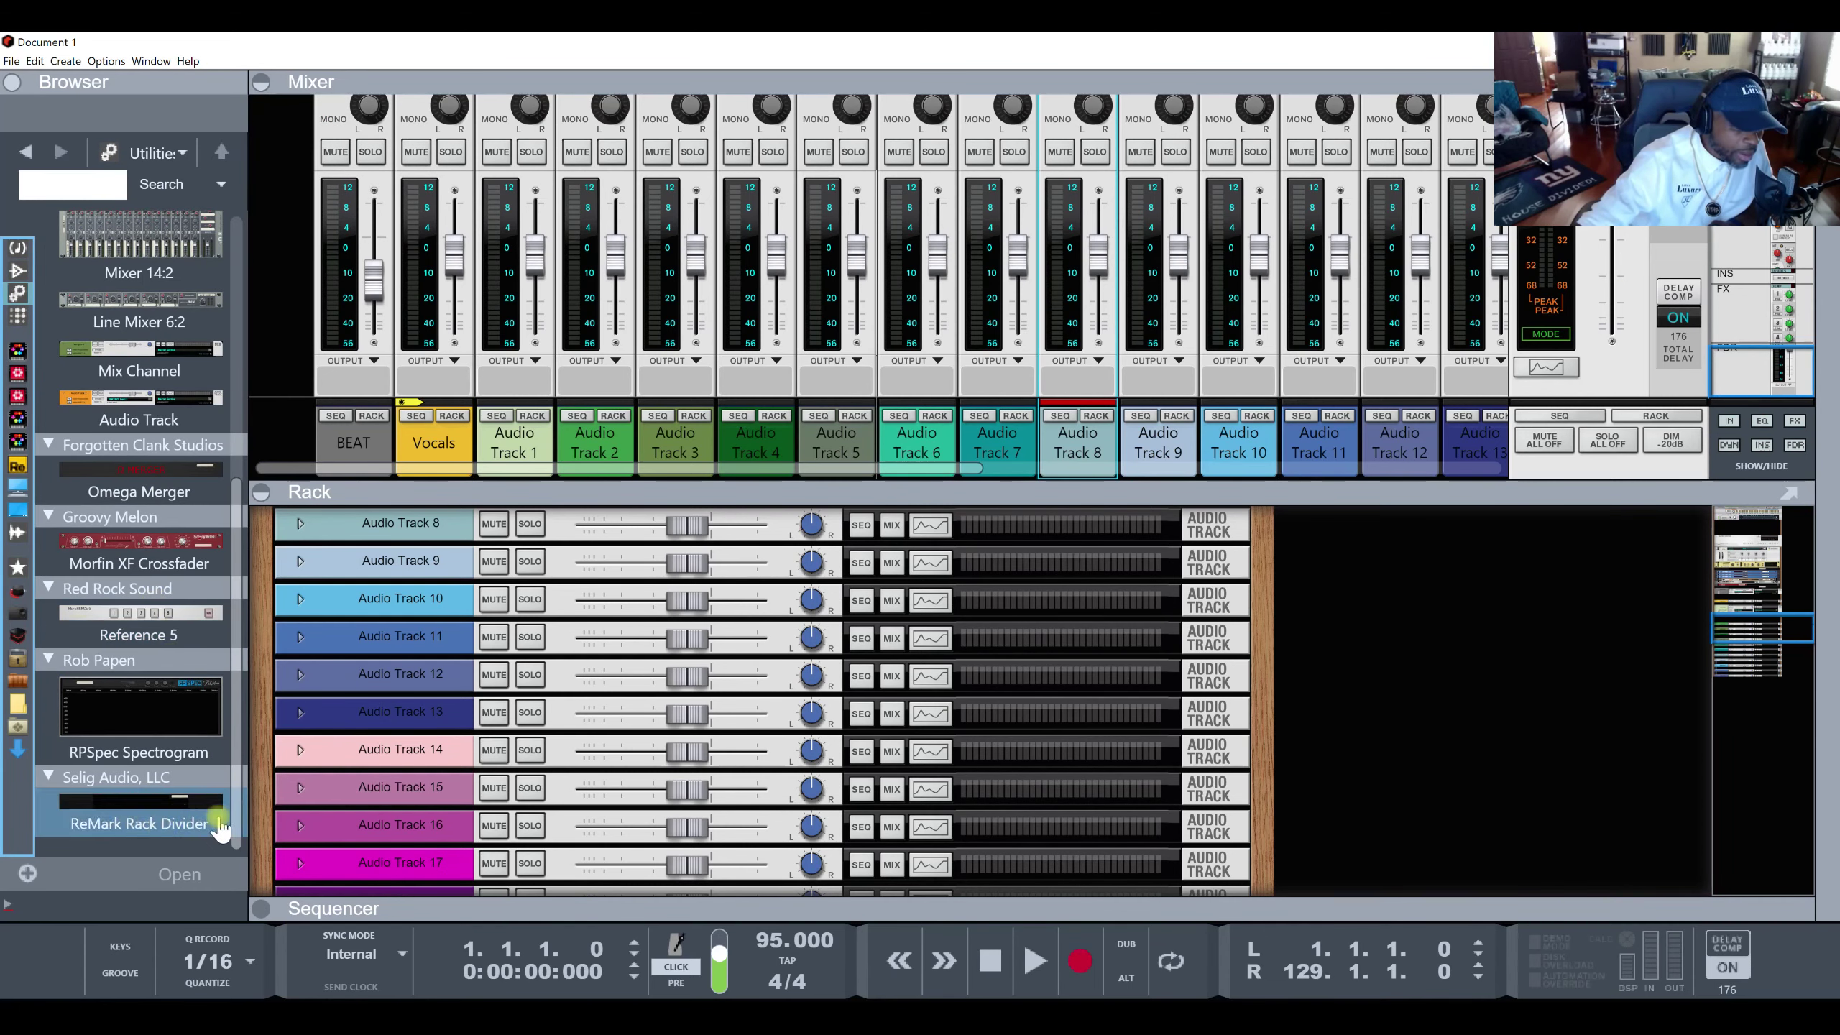
double_click(470, 495)
Select Audio Tracks 2, 3, 4 and 5 and set their track colour to magenta.
scroll(435, 587, up, 5)
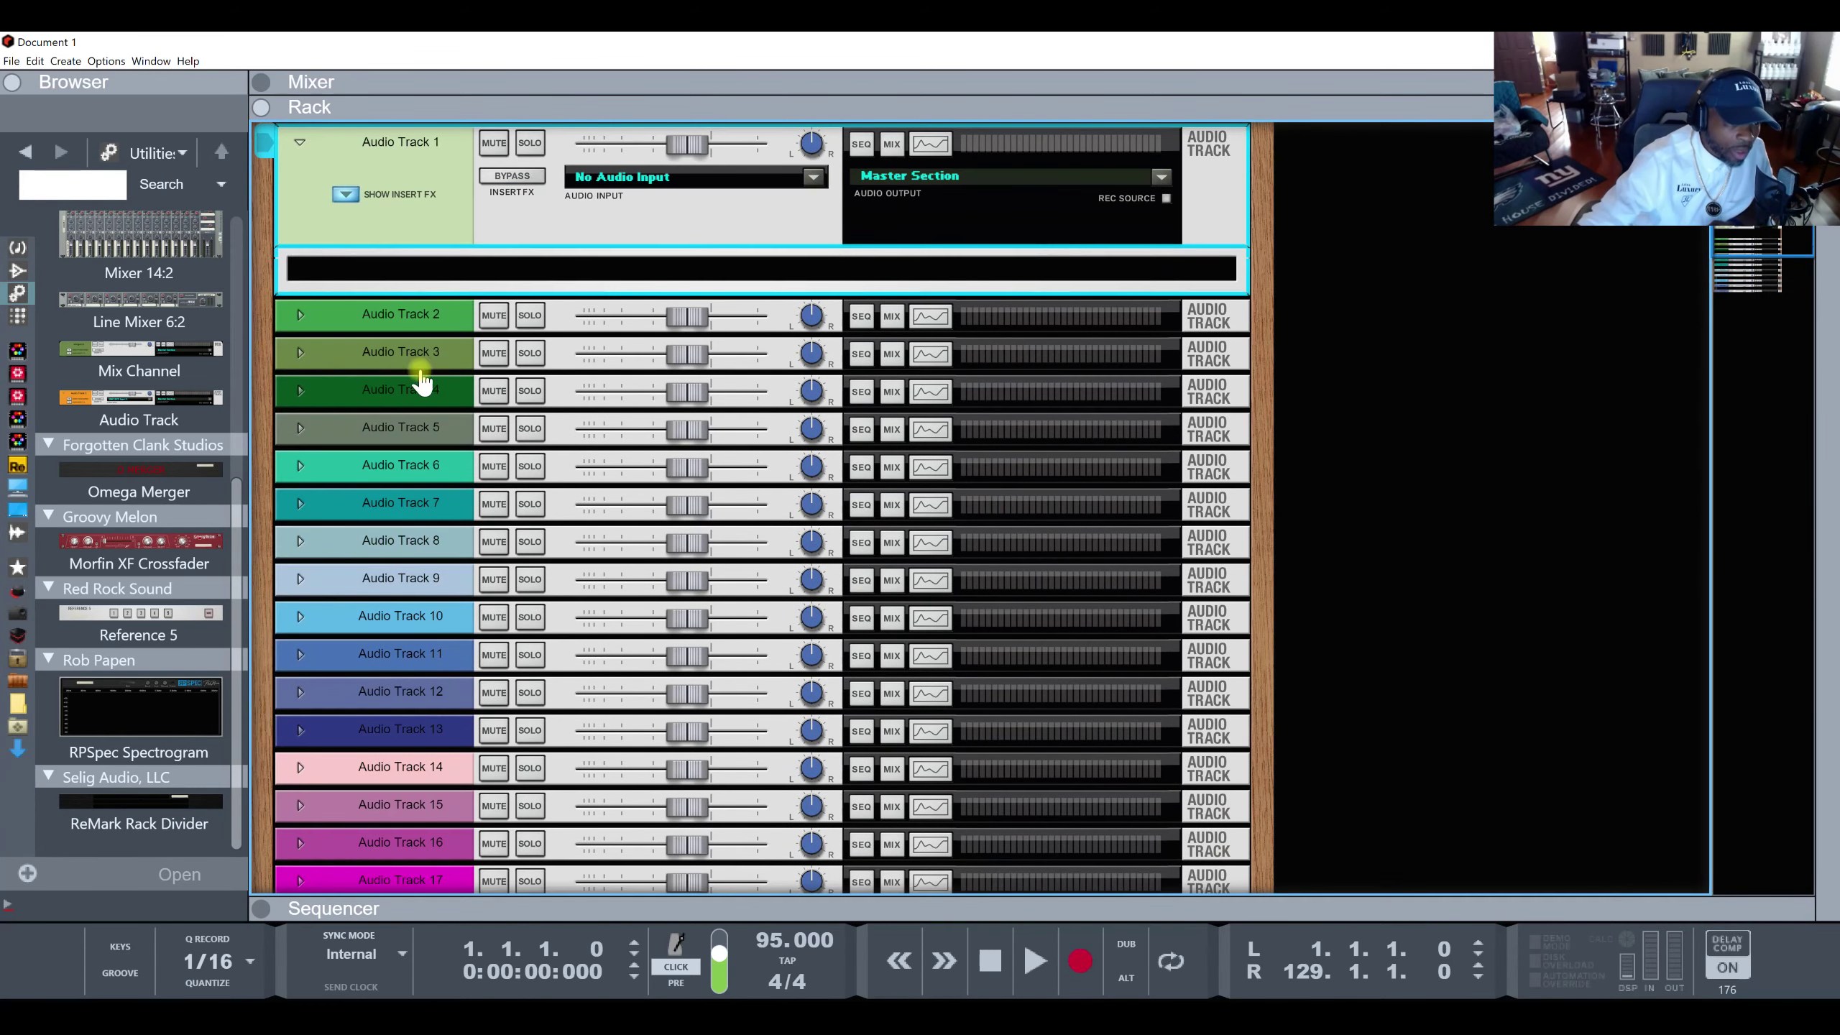
click(427, 318)
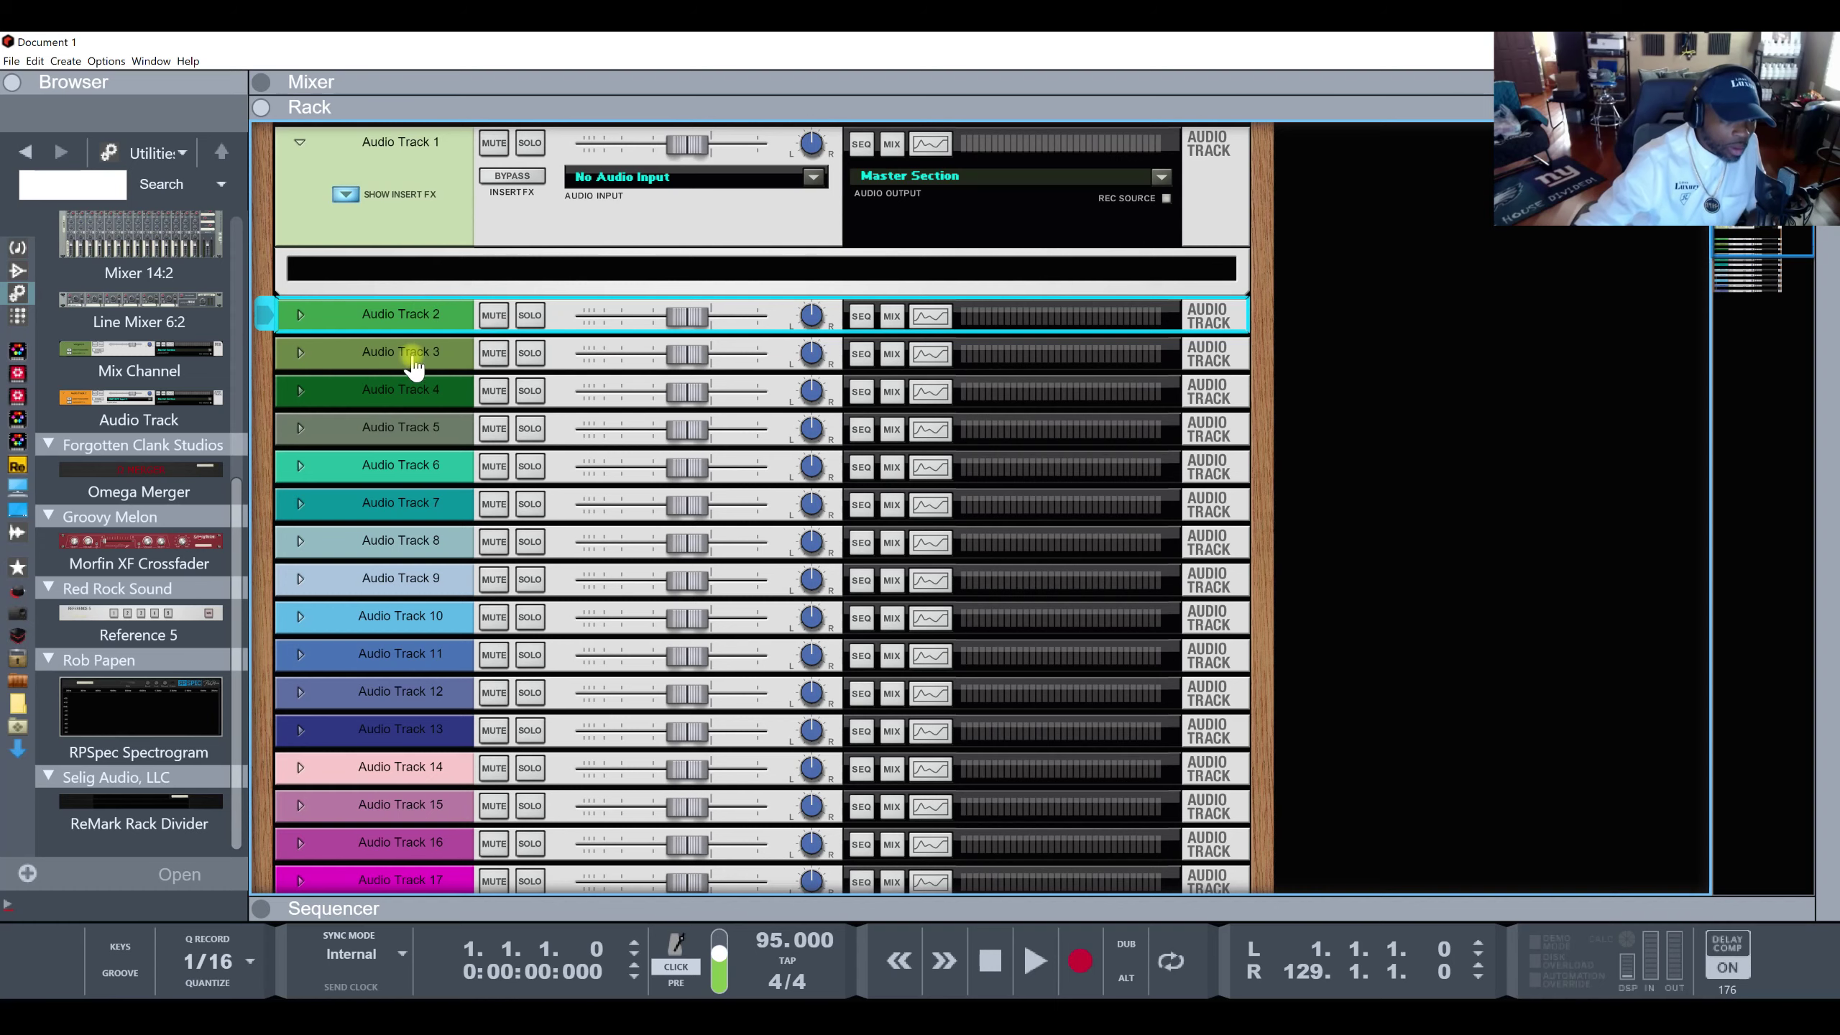
shift+click(411, 359)
shift+click(411, 393)
shift+click(410, 428)
right_click(412, 318)
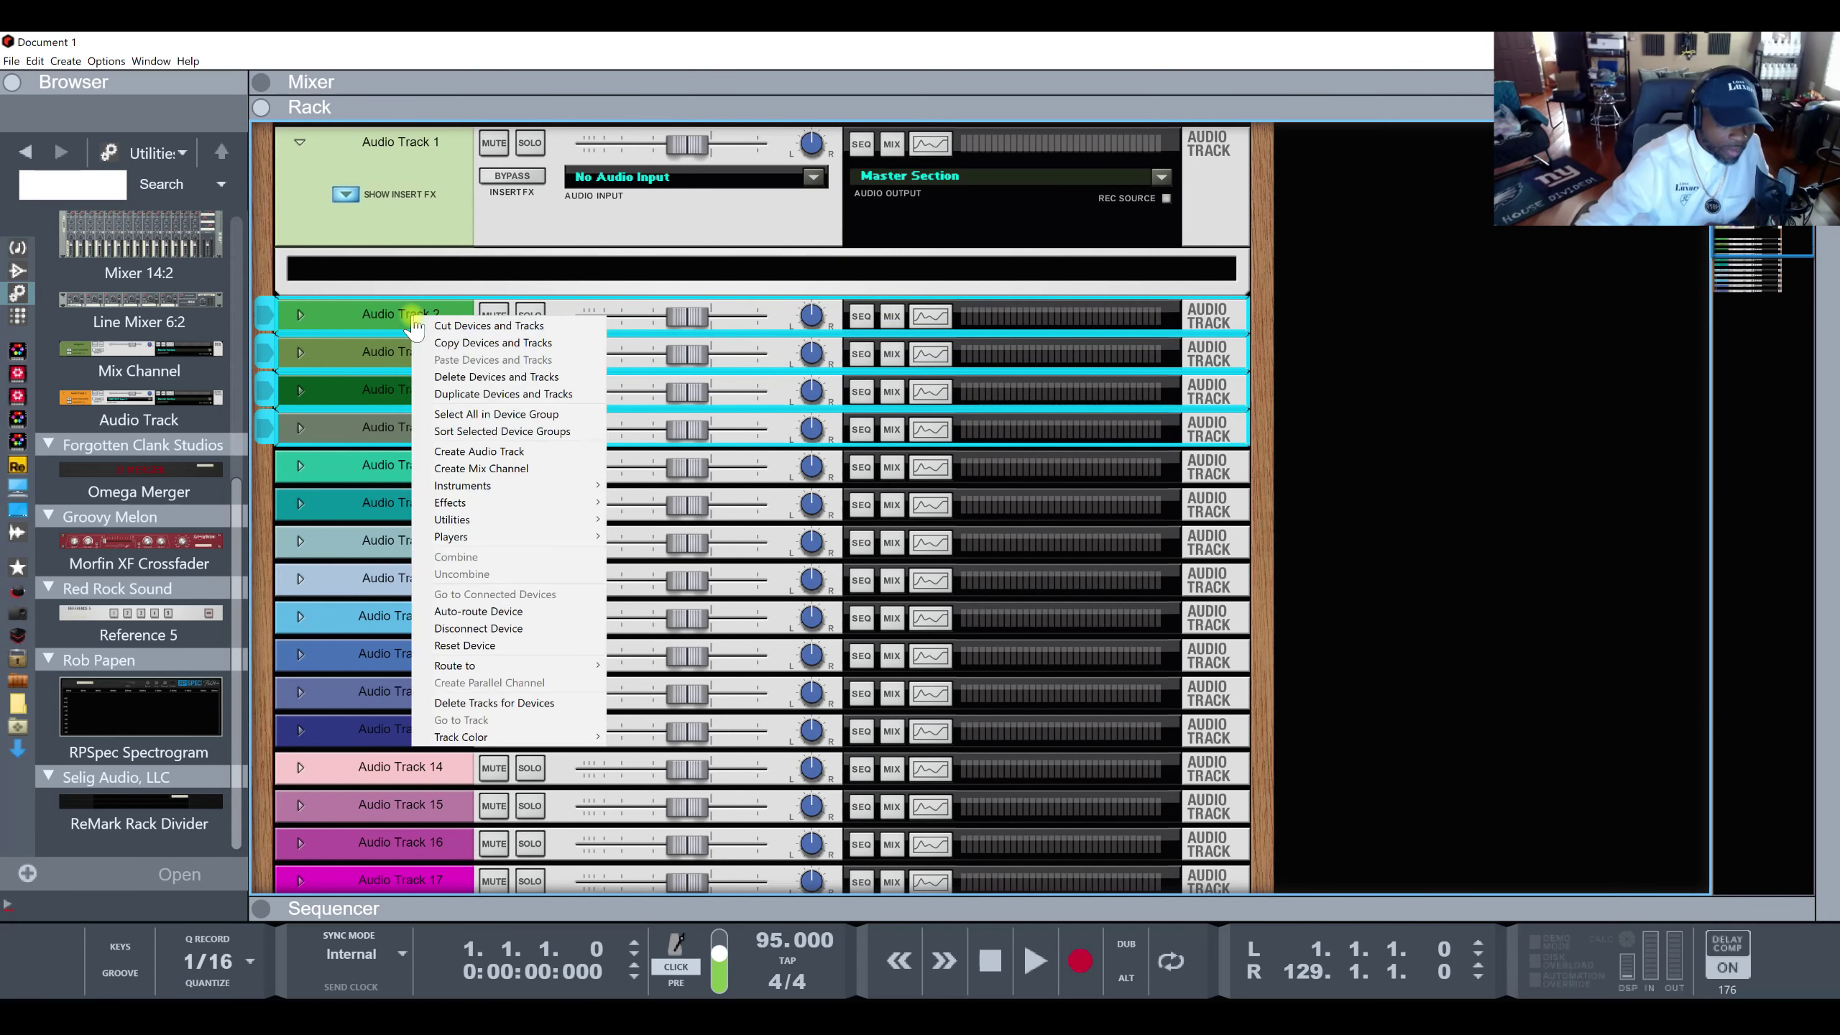
mouse_move(502, 739)
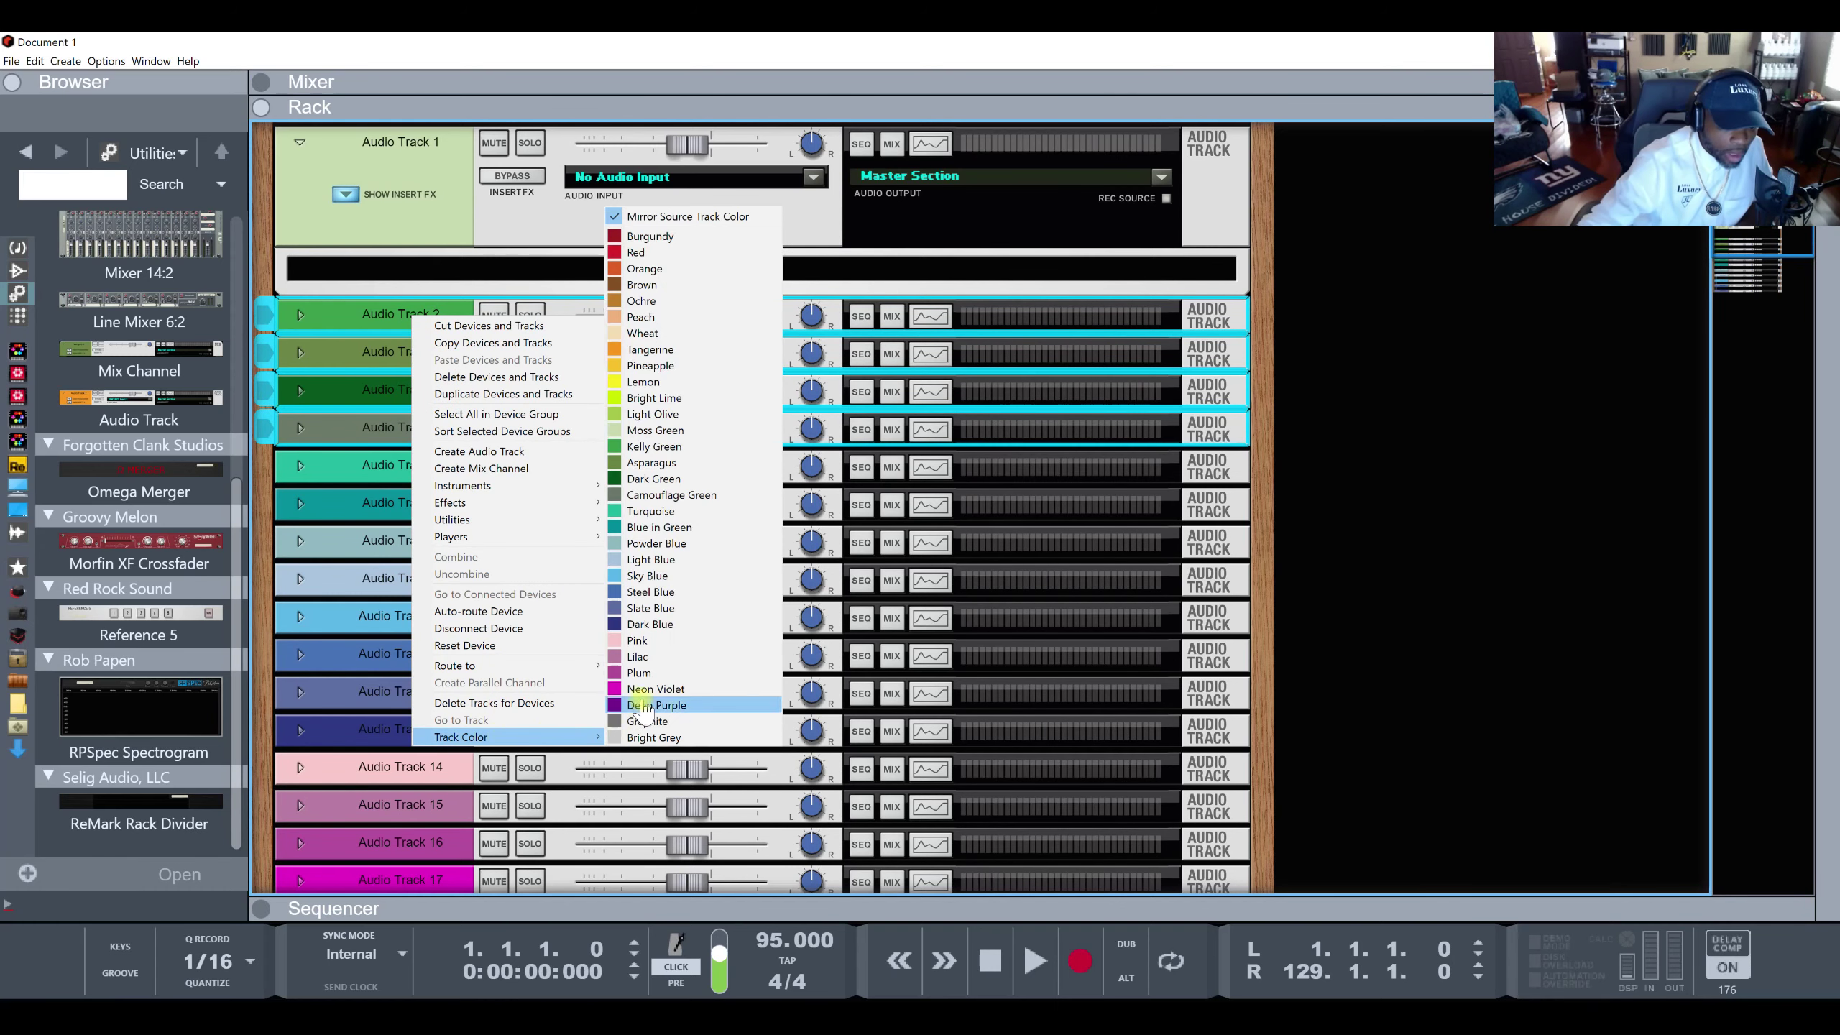
click(641, 700)
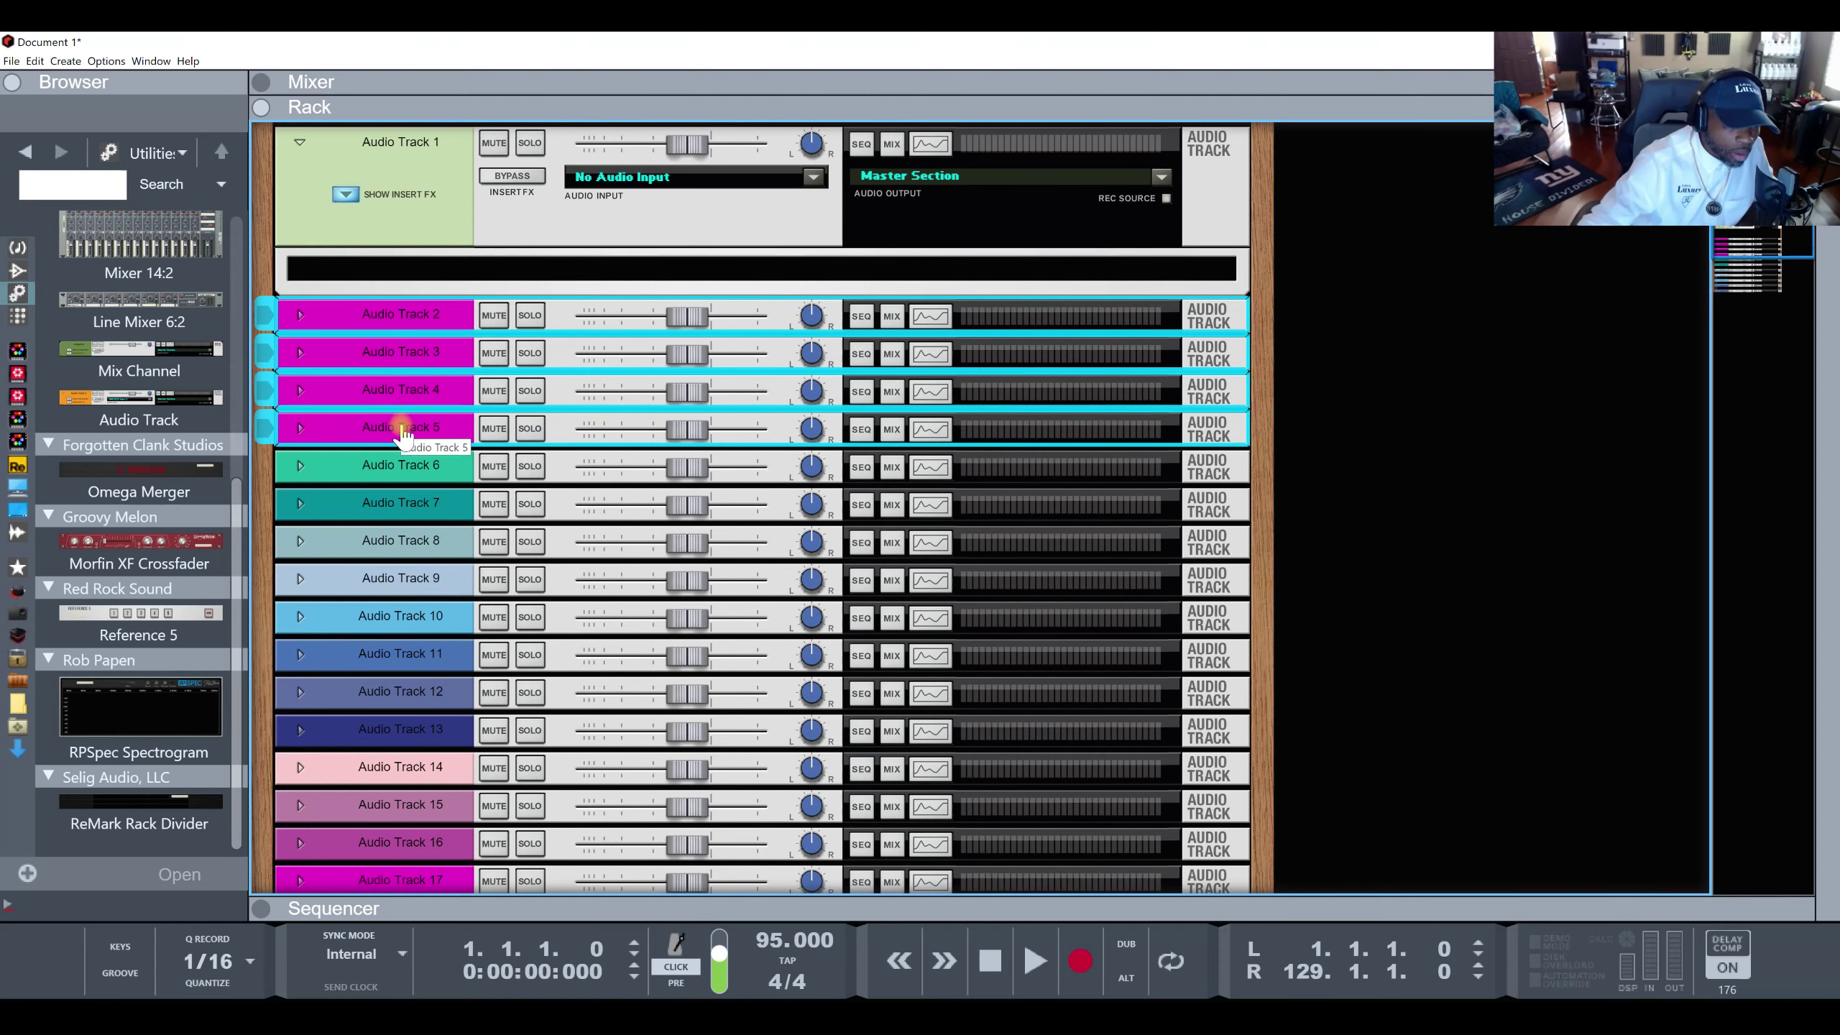
click(400, 426)
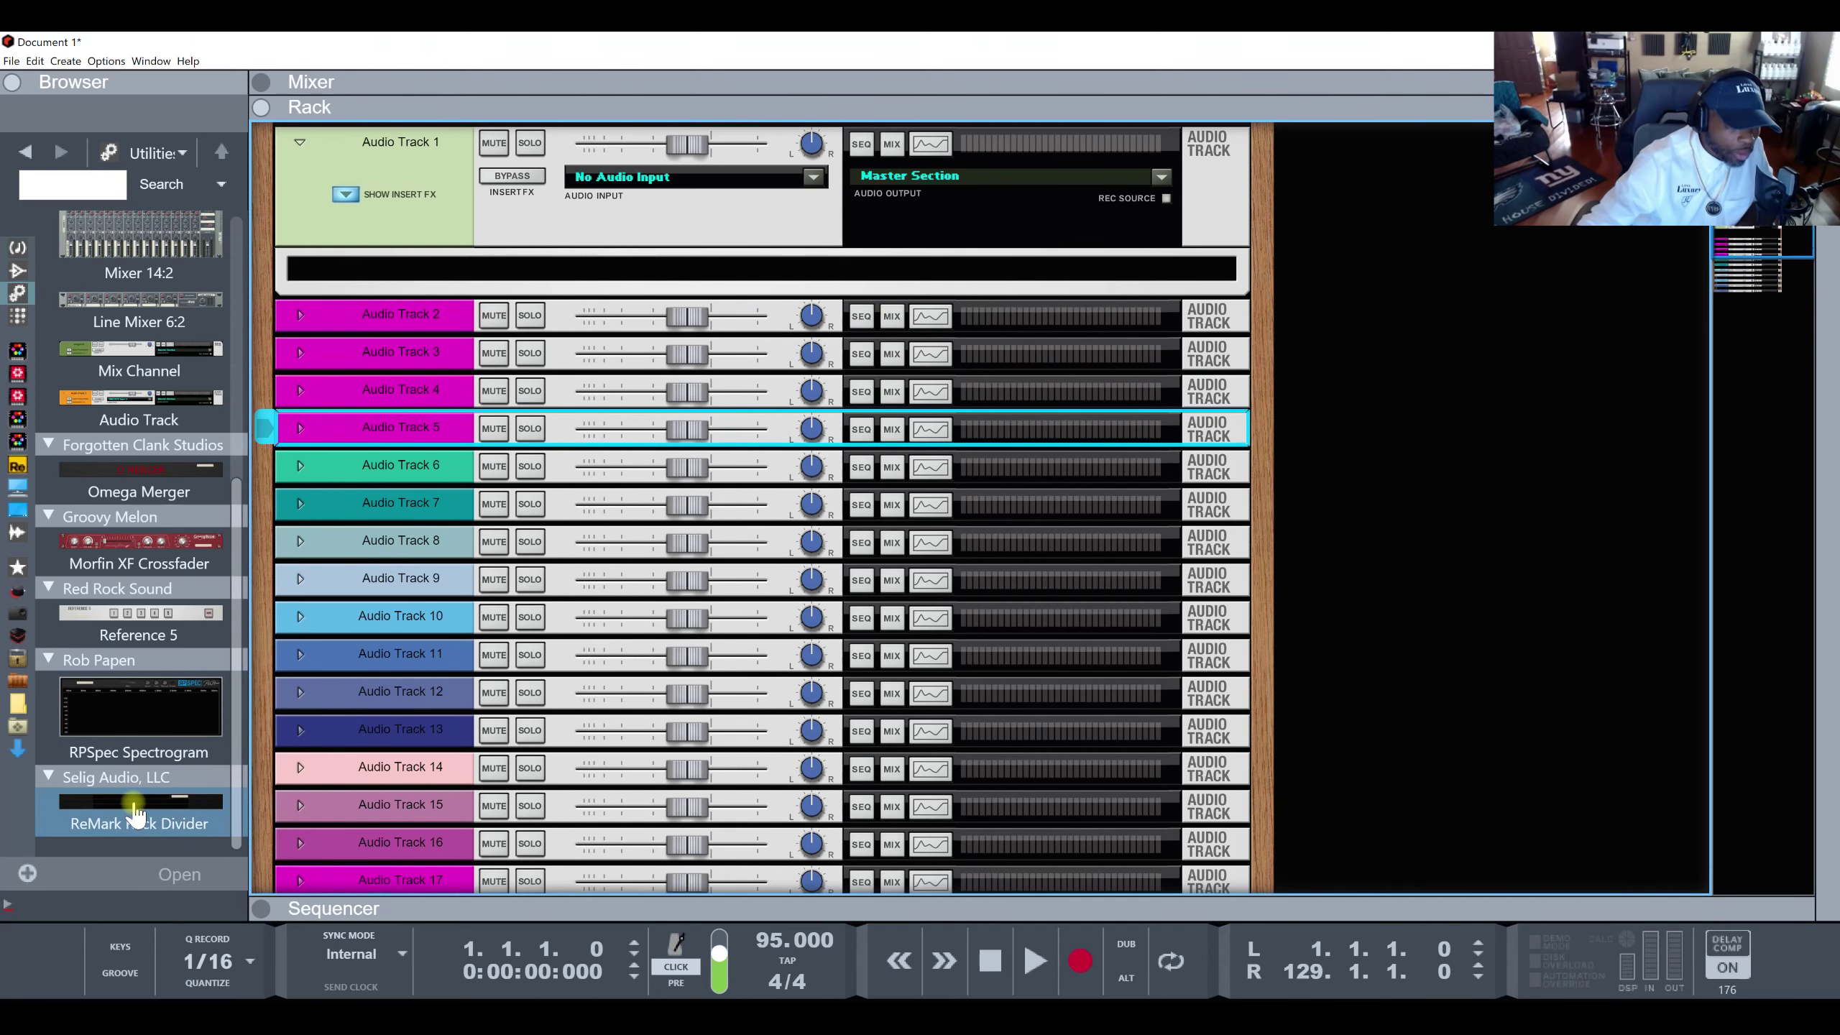
drag(135, 815, 427, 458)
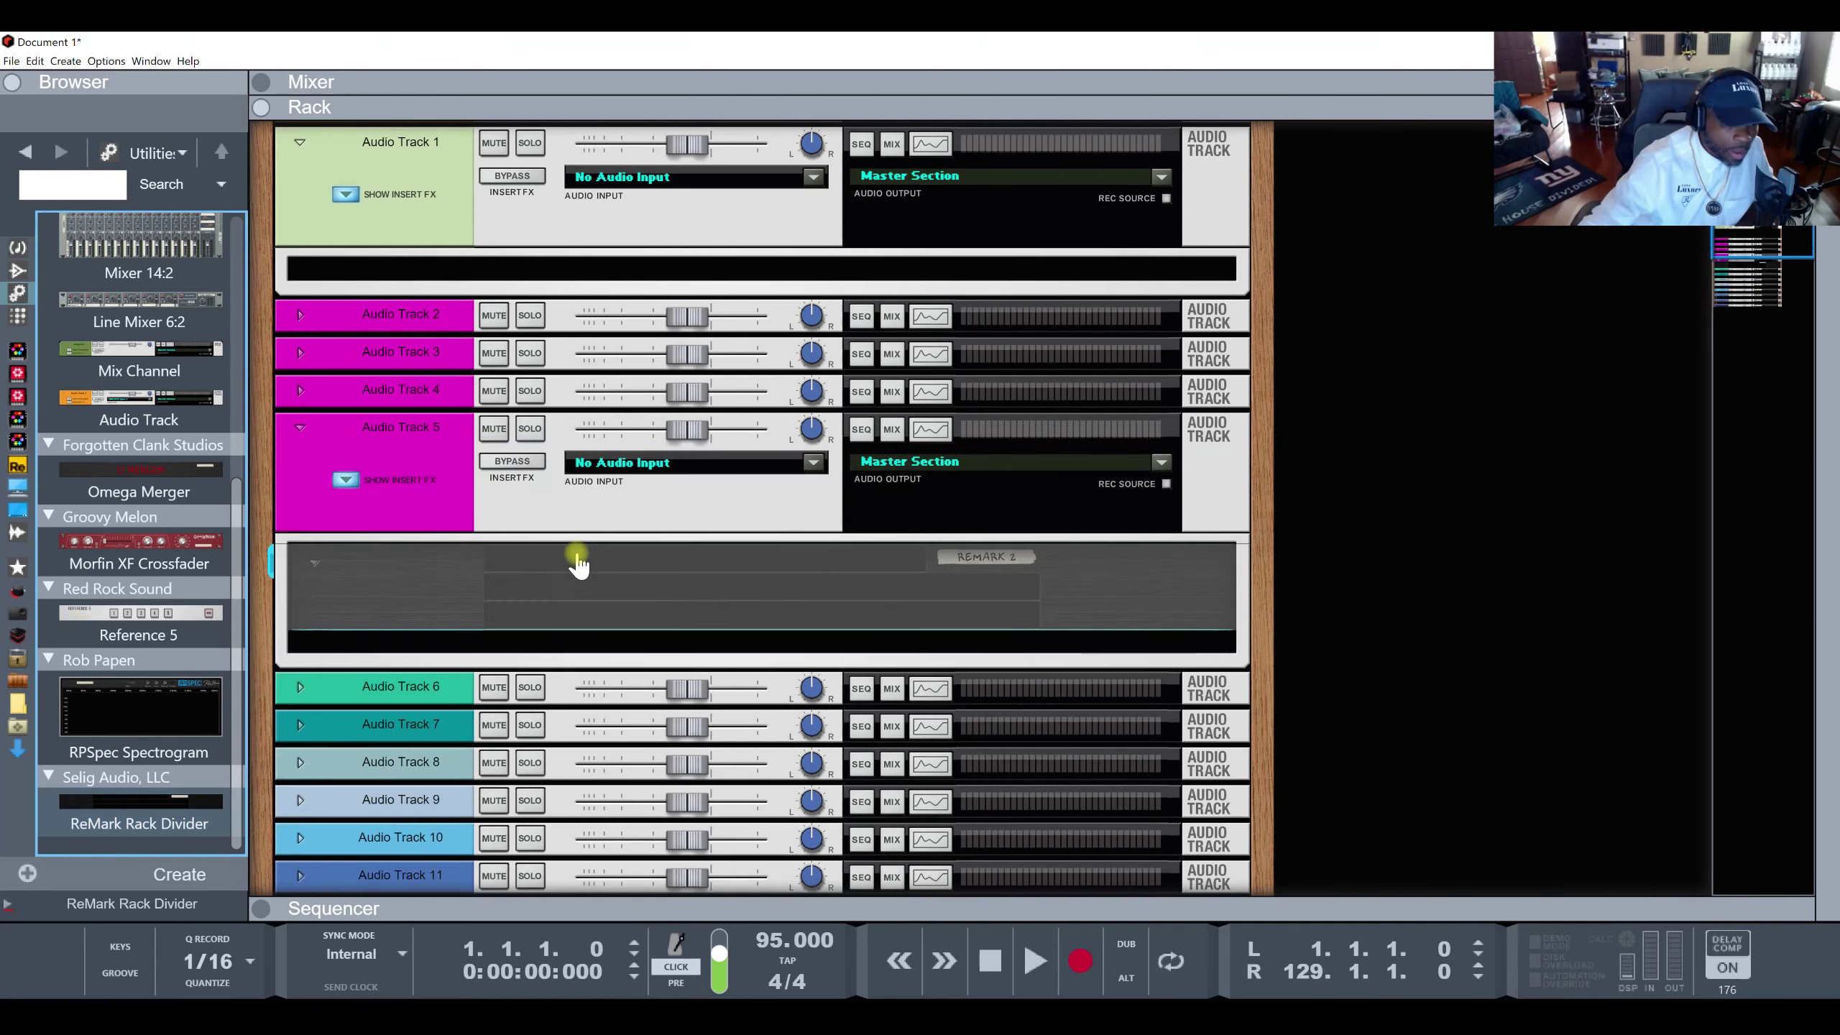
click(551, 567)
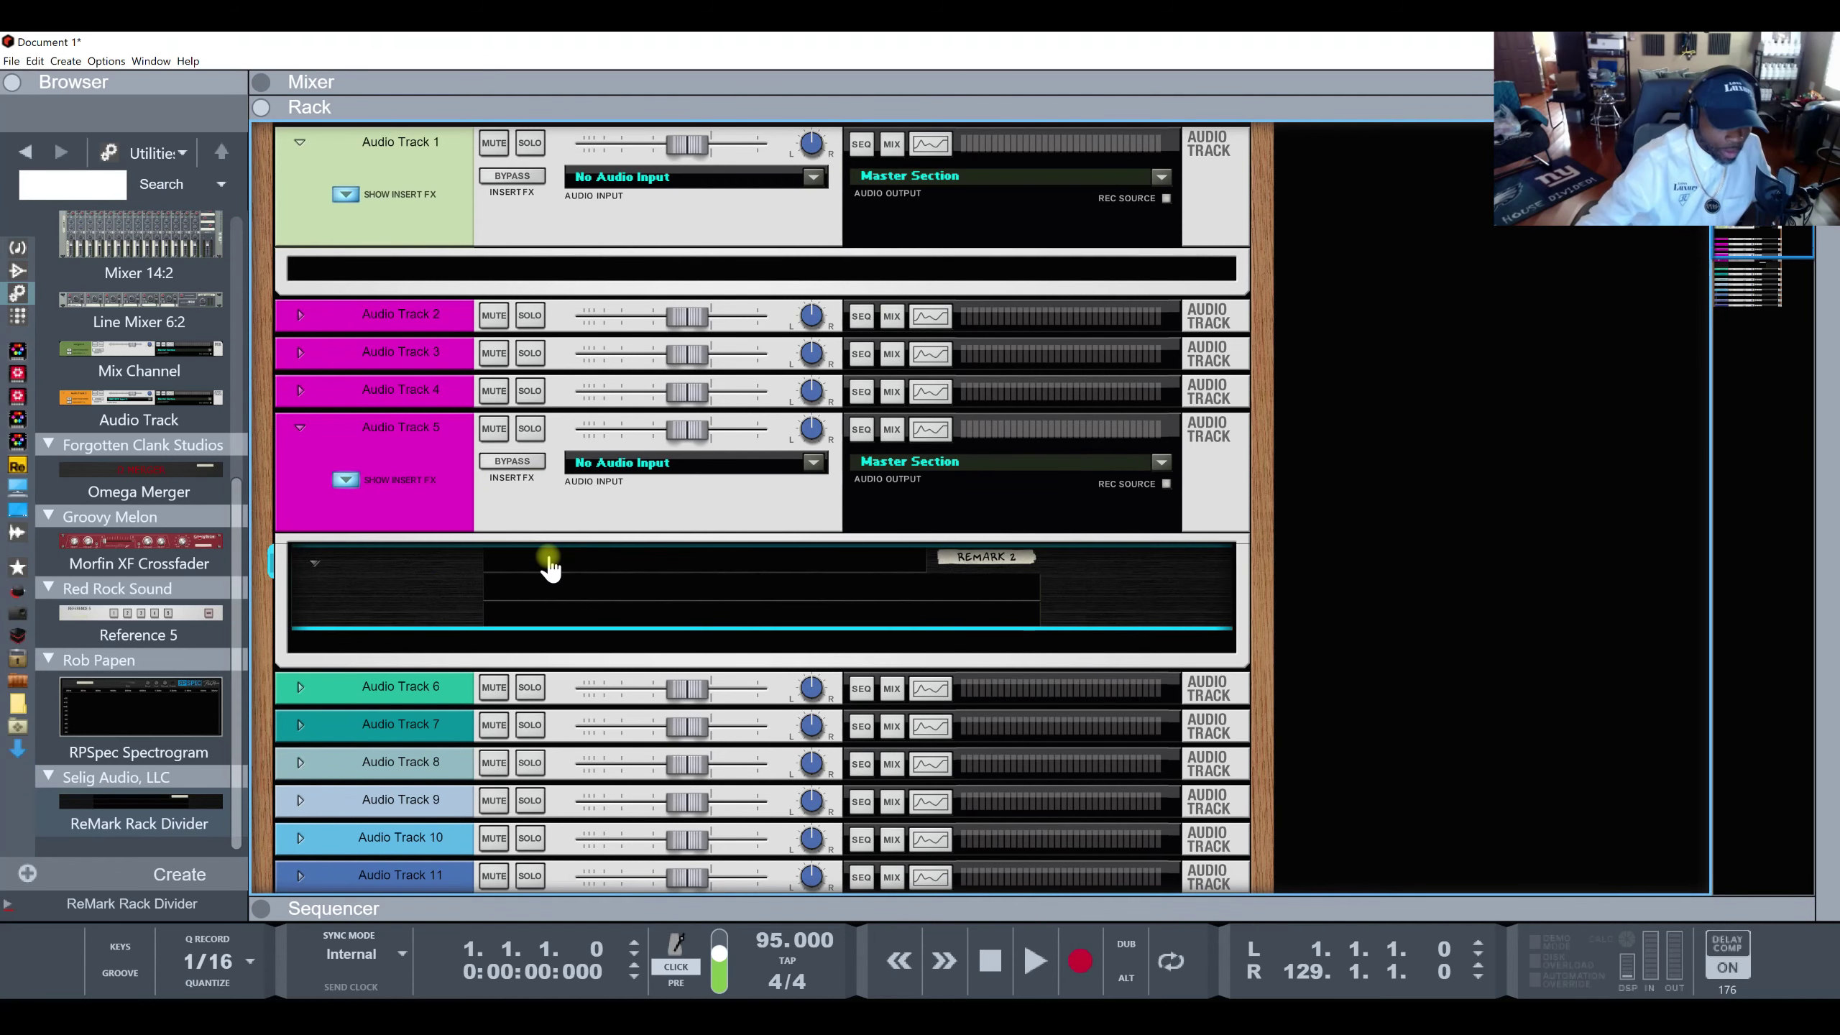
double_click(548, 557)
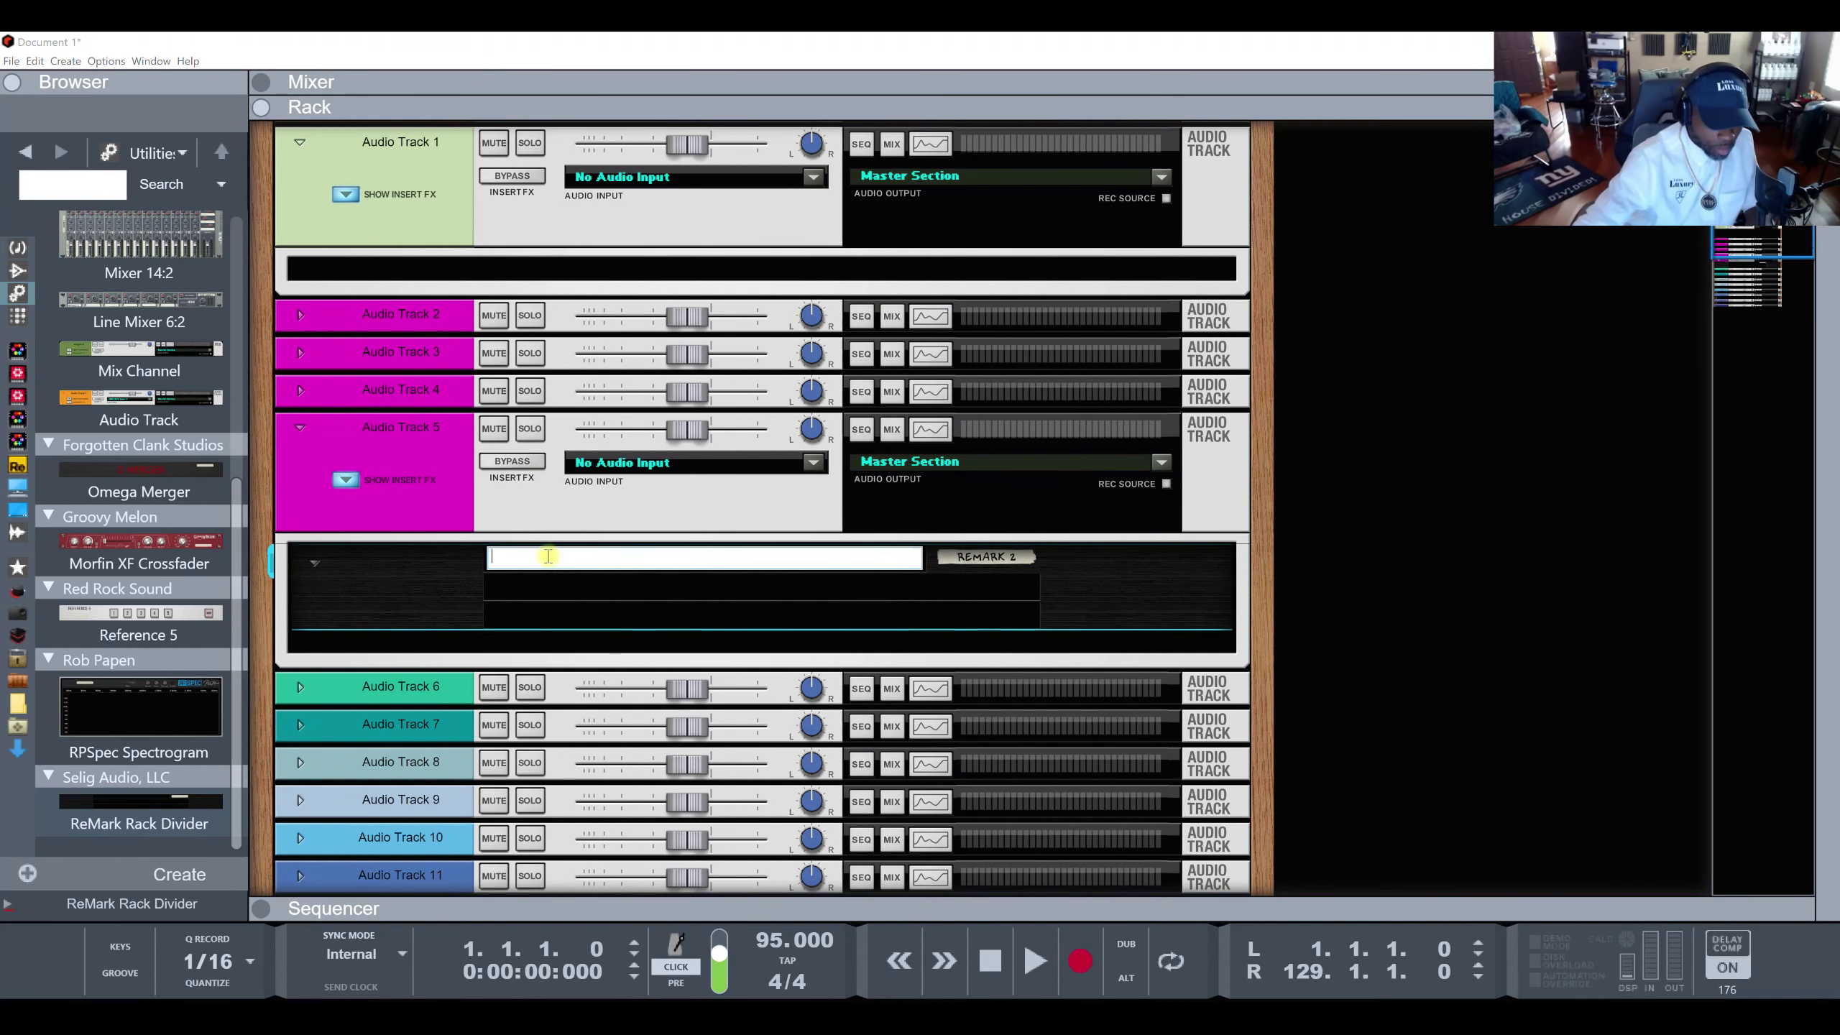
click(404, 598)
key(Delete)
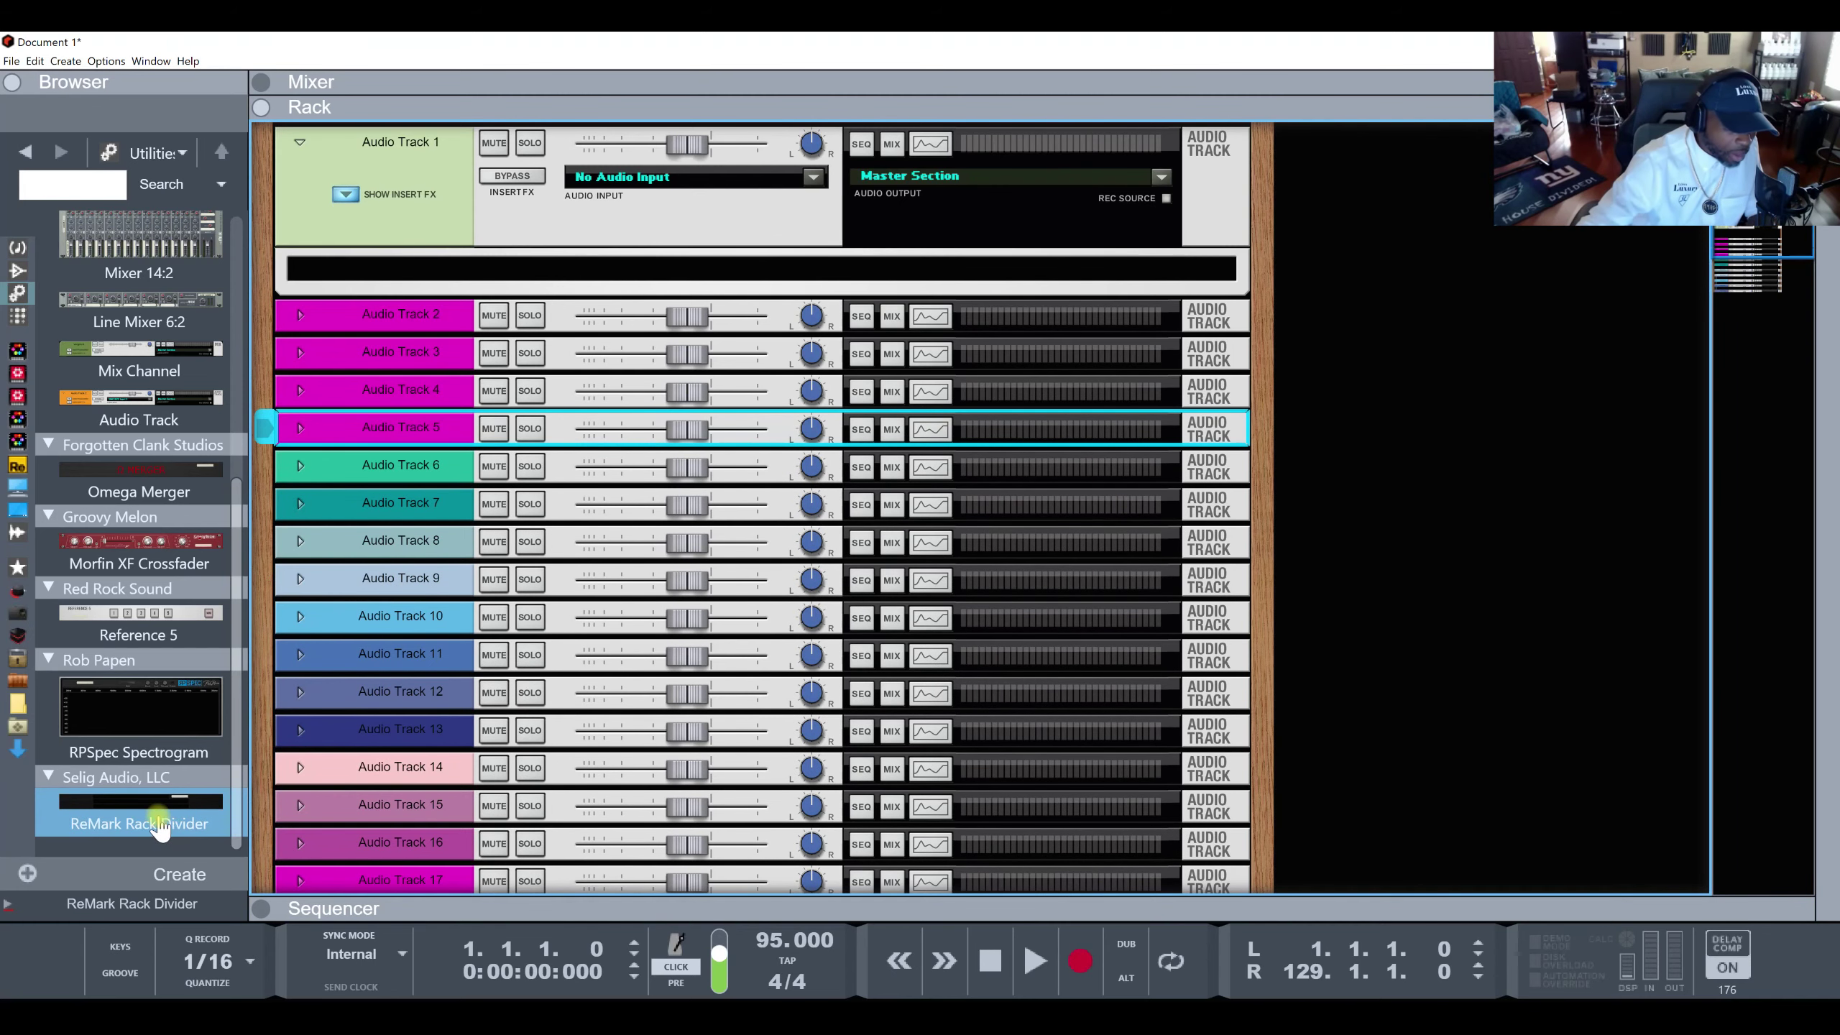
drag(140, 811, 453, 326)
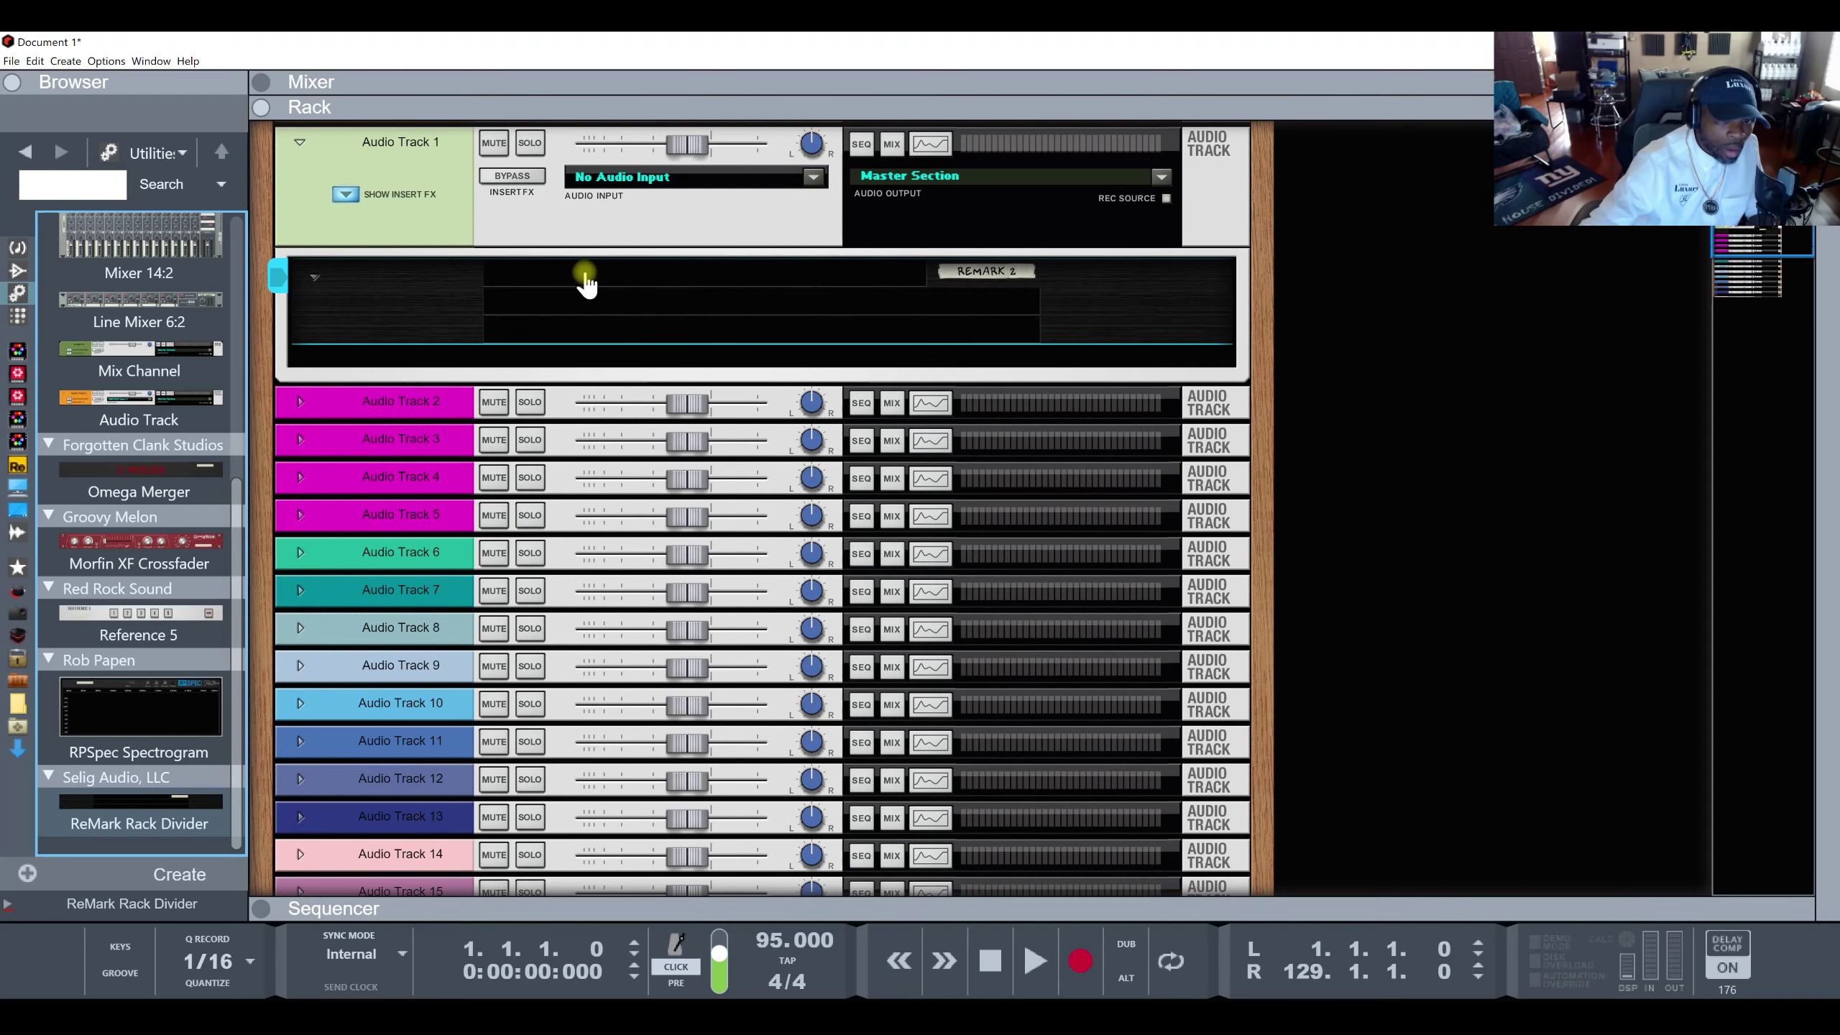
Rename the new rack divider to VOCALS.
double_click(582, 274)
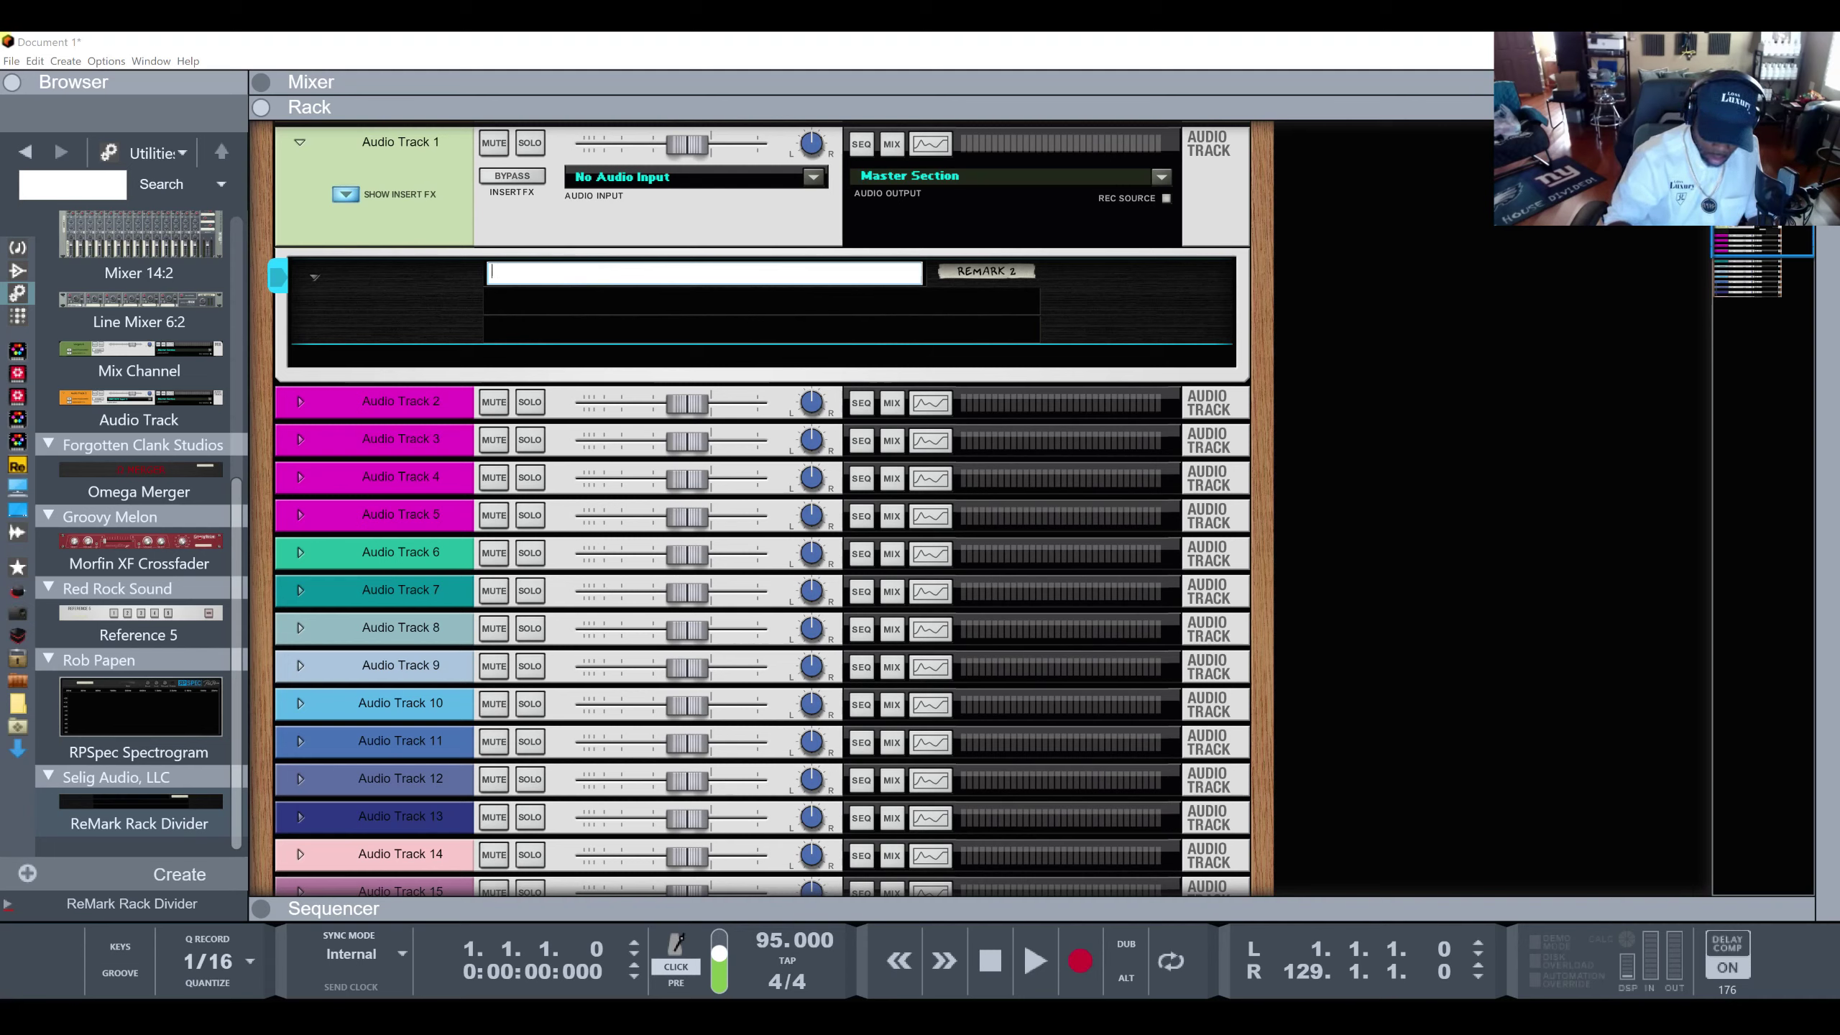
text(VOCALS)
key(Return)
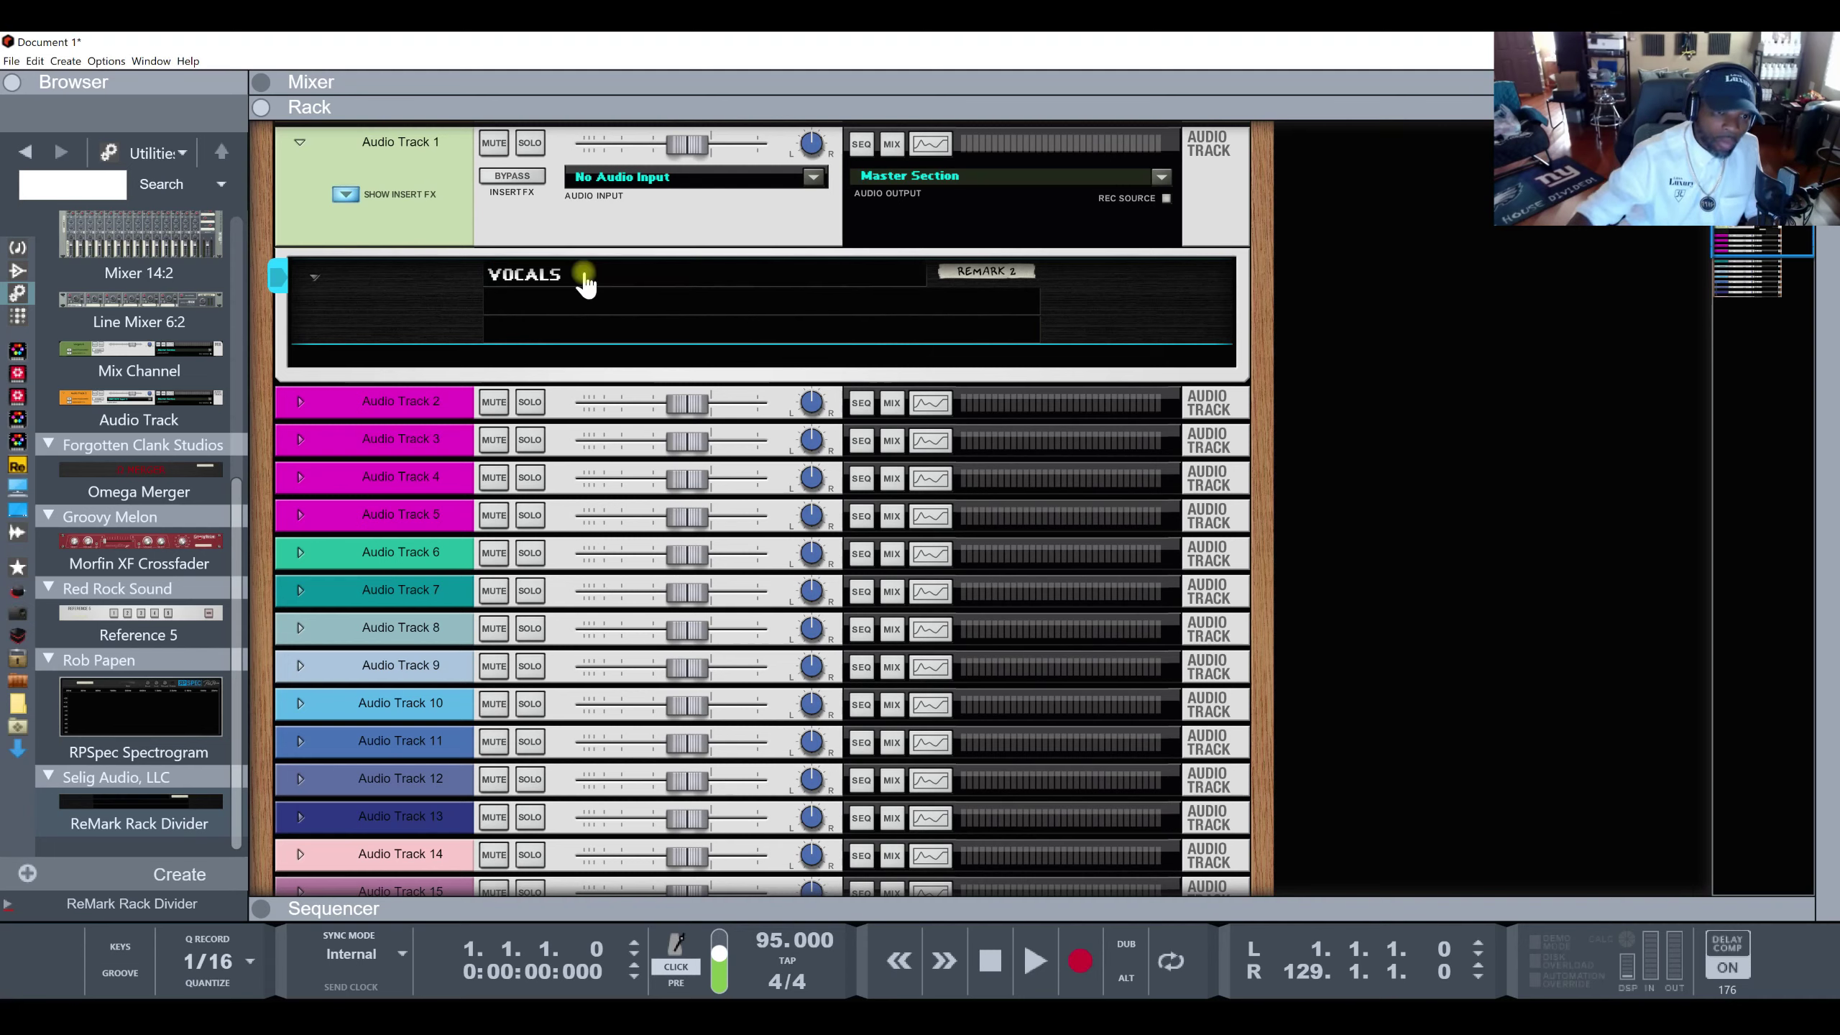
click(587, 306)
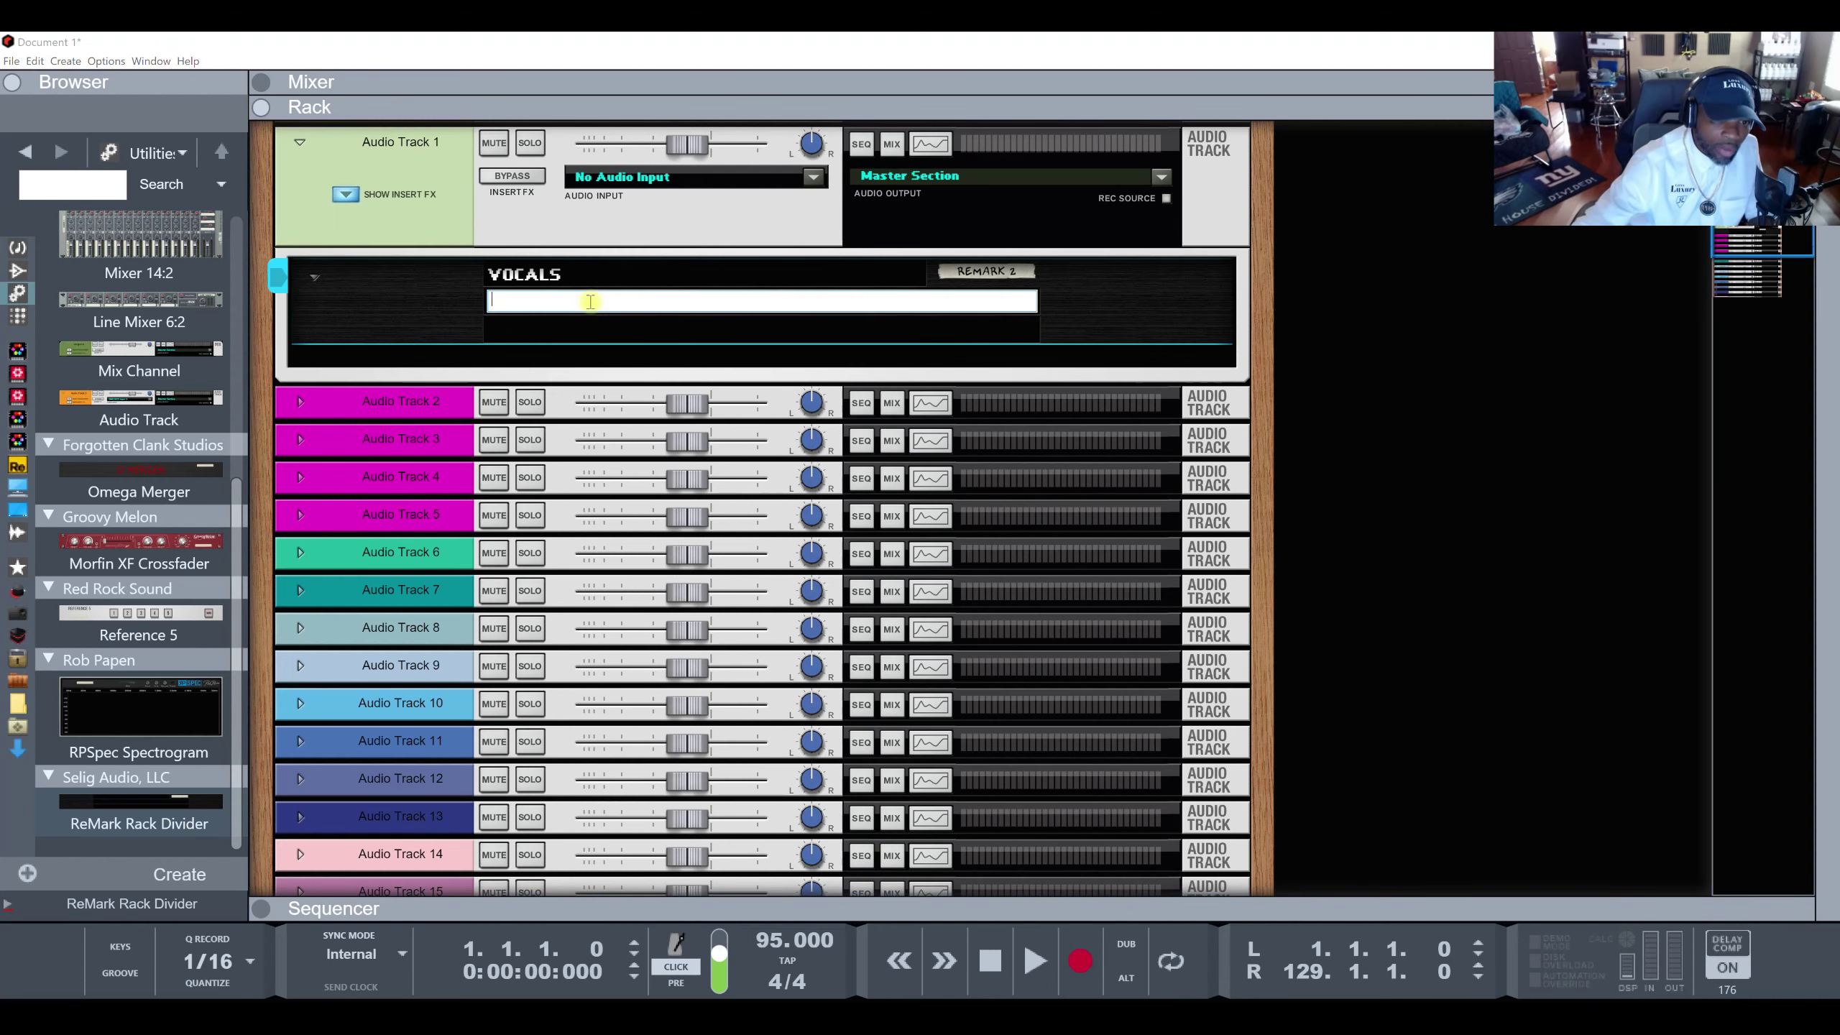
click(623, 338)
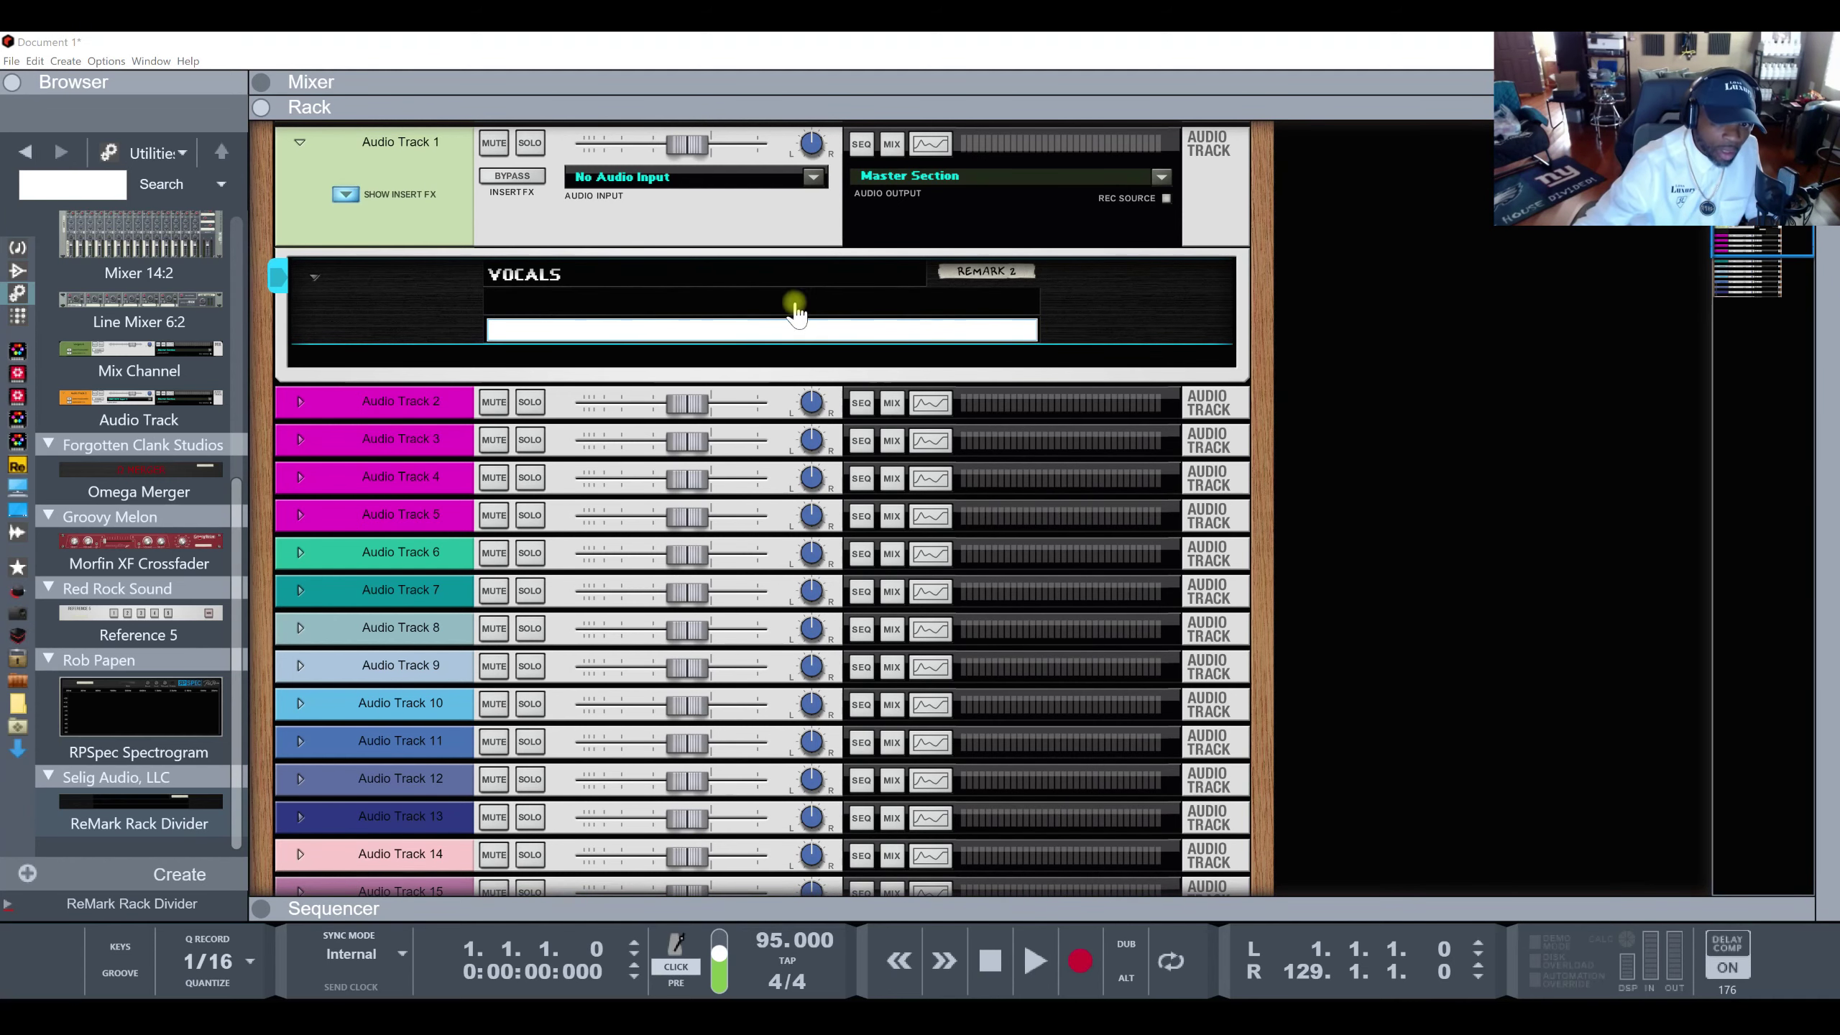
click(1143, 310)
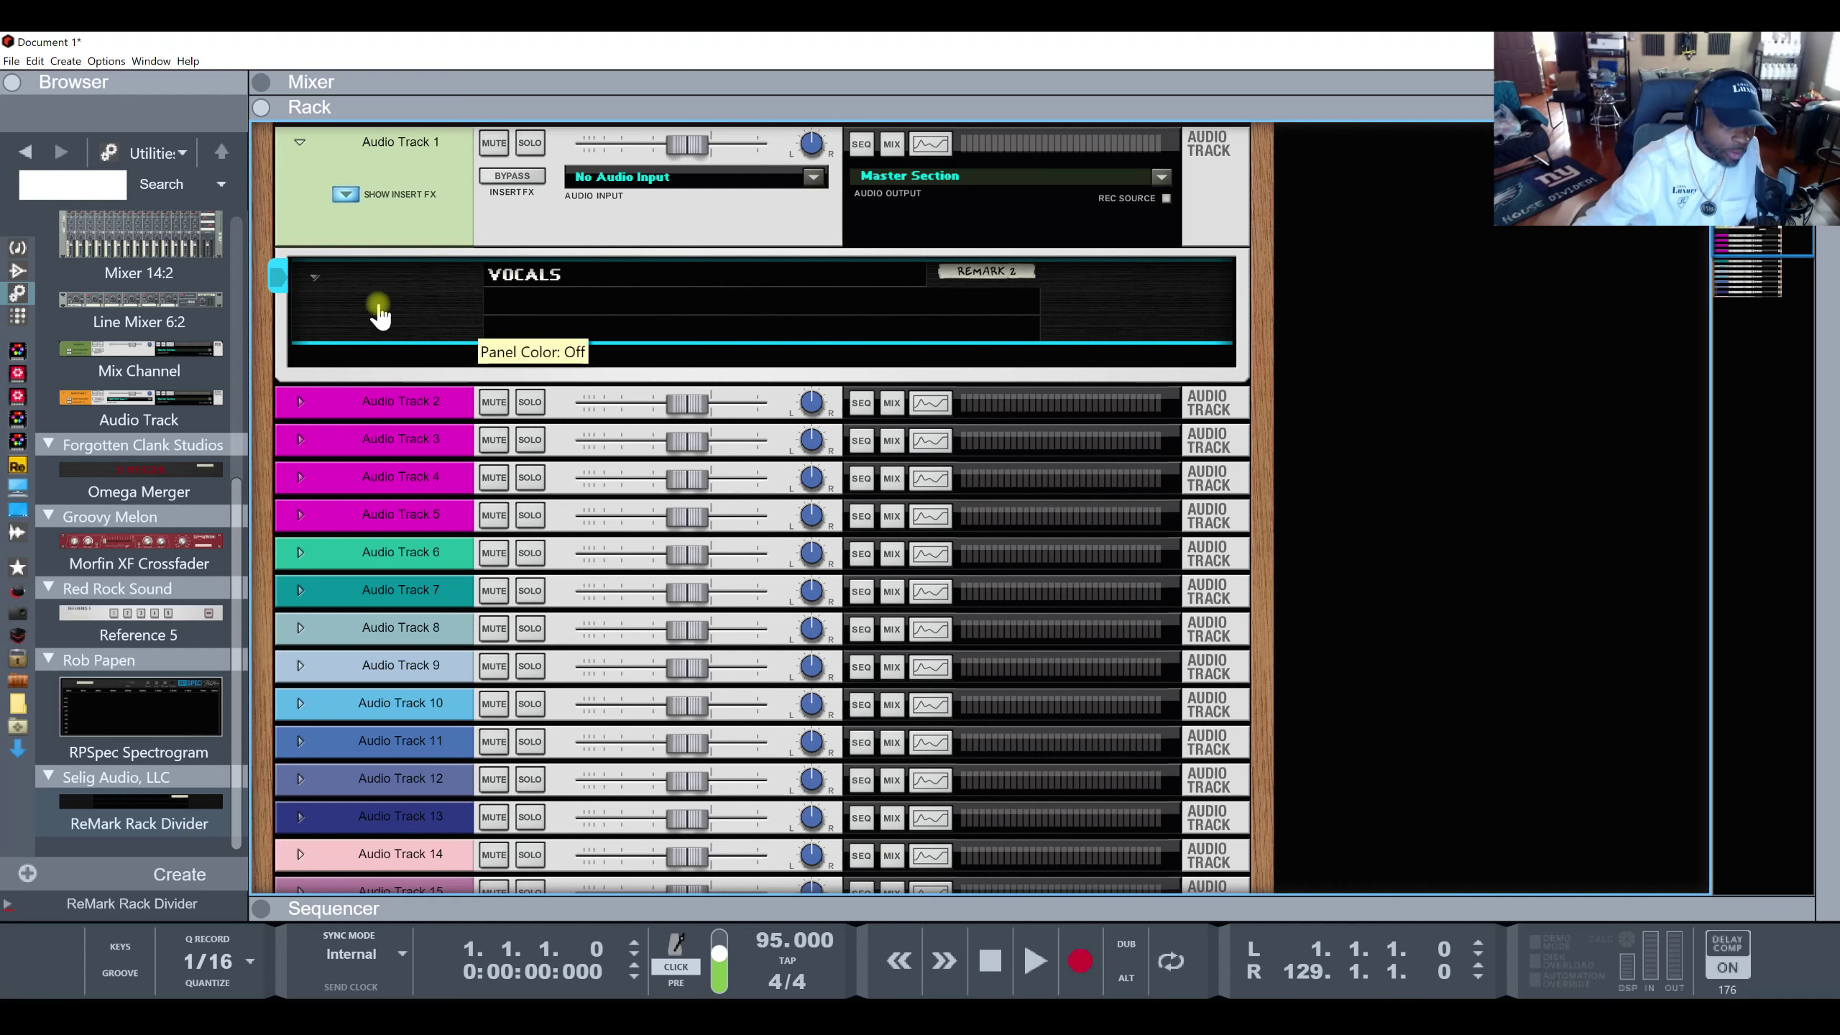
Give the VOCALS divider a magenta panel, place it above Audio Track 2, and fold it.
drag(389, 320, 398, 234)
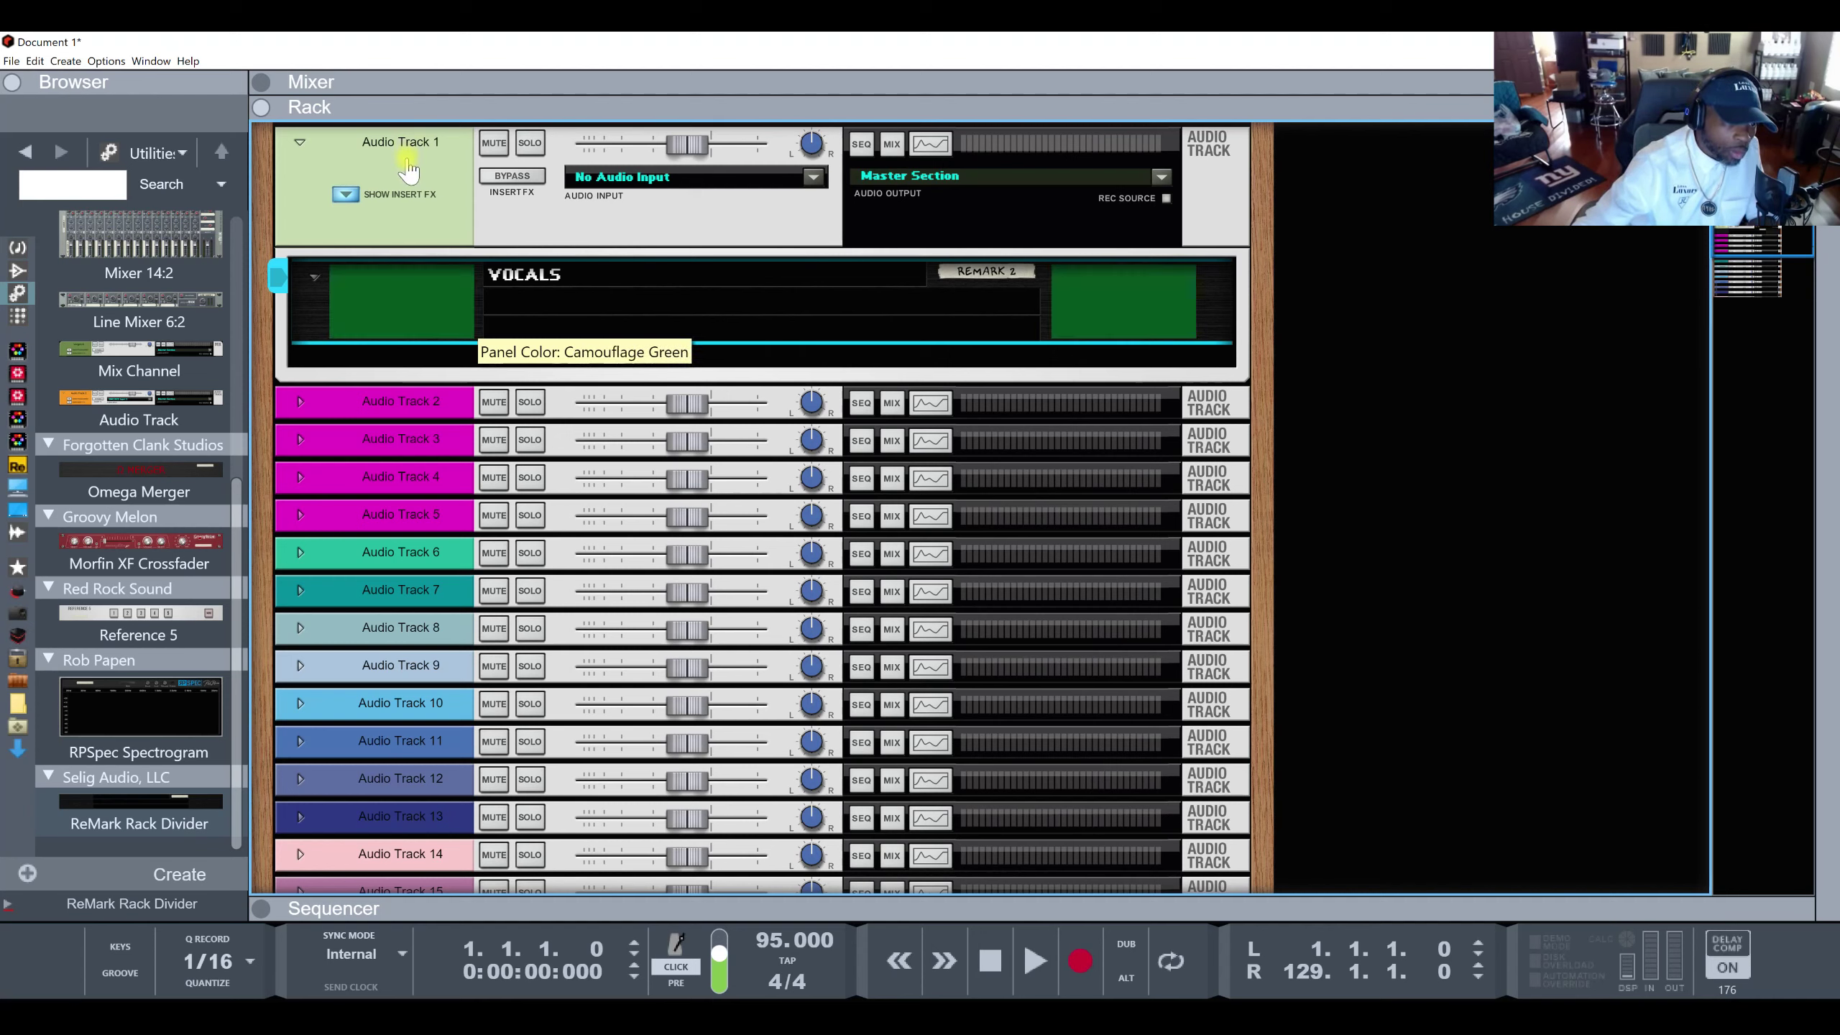
drag(409, 243, 400, 44)
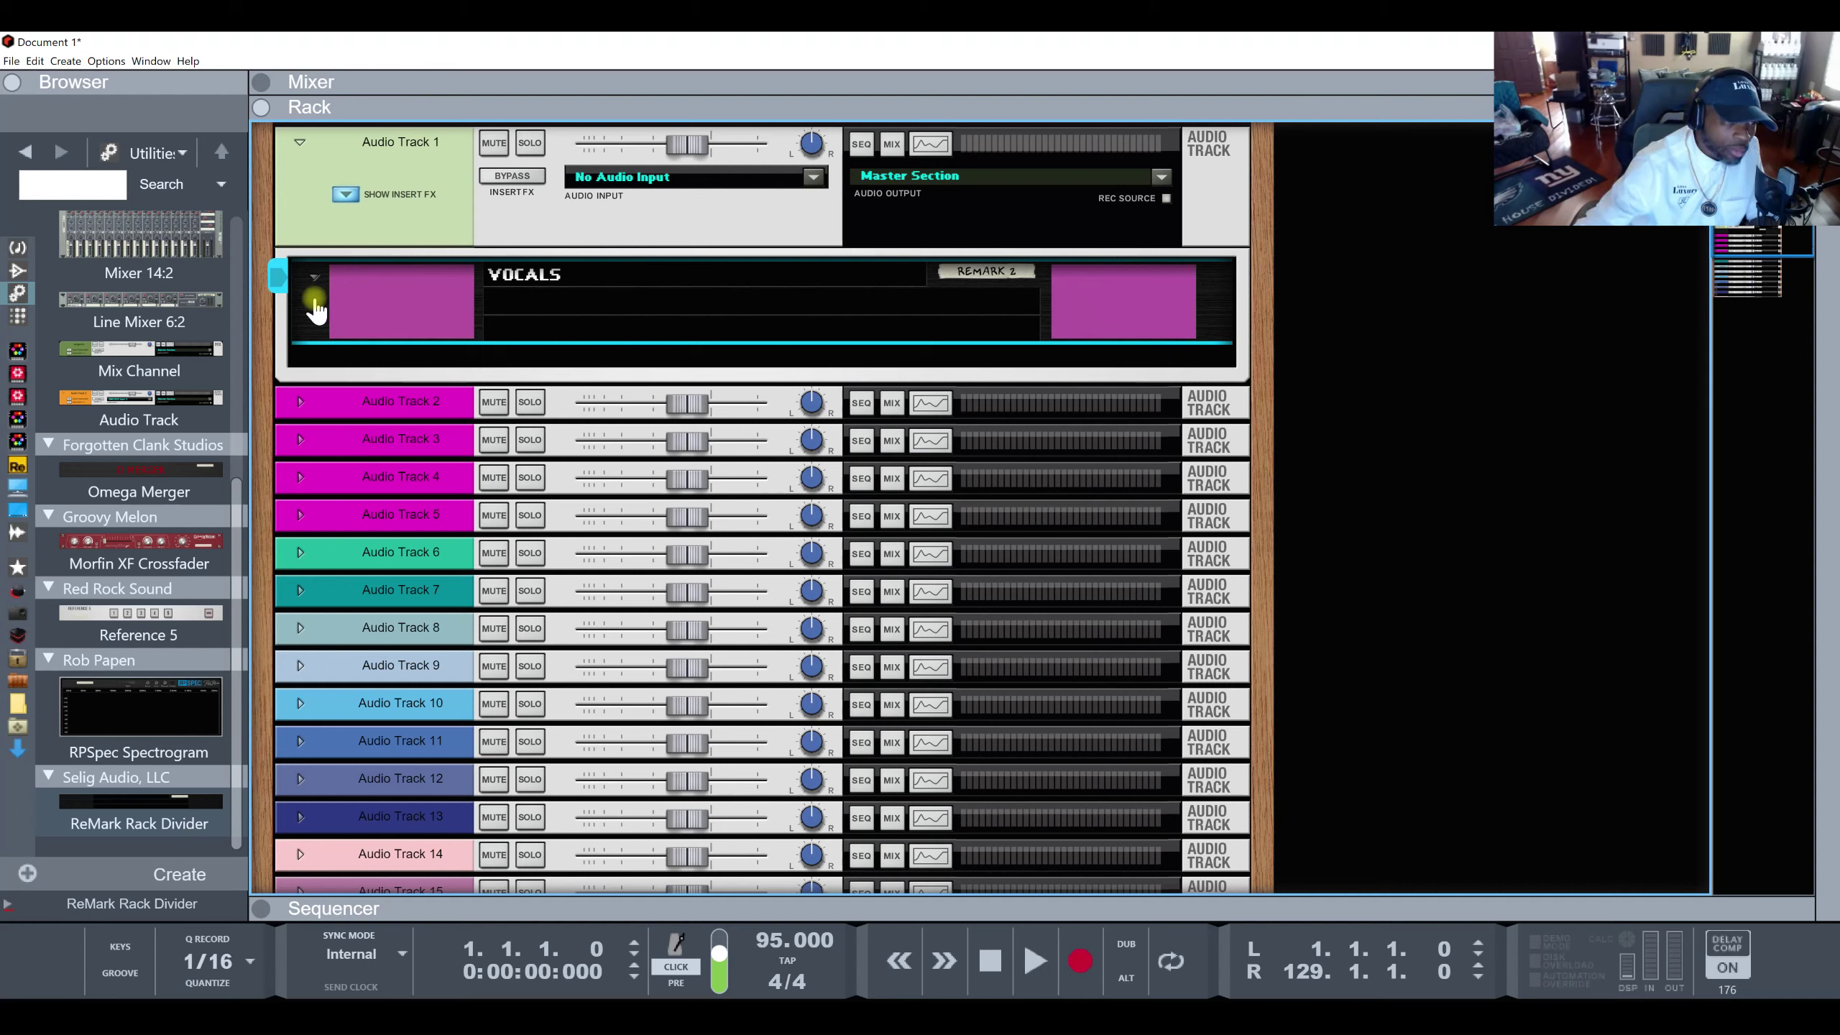
drag(314, 311, 349, 349)
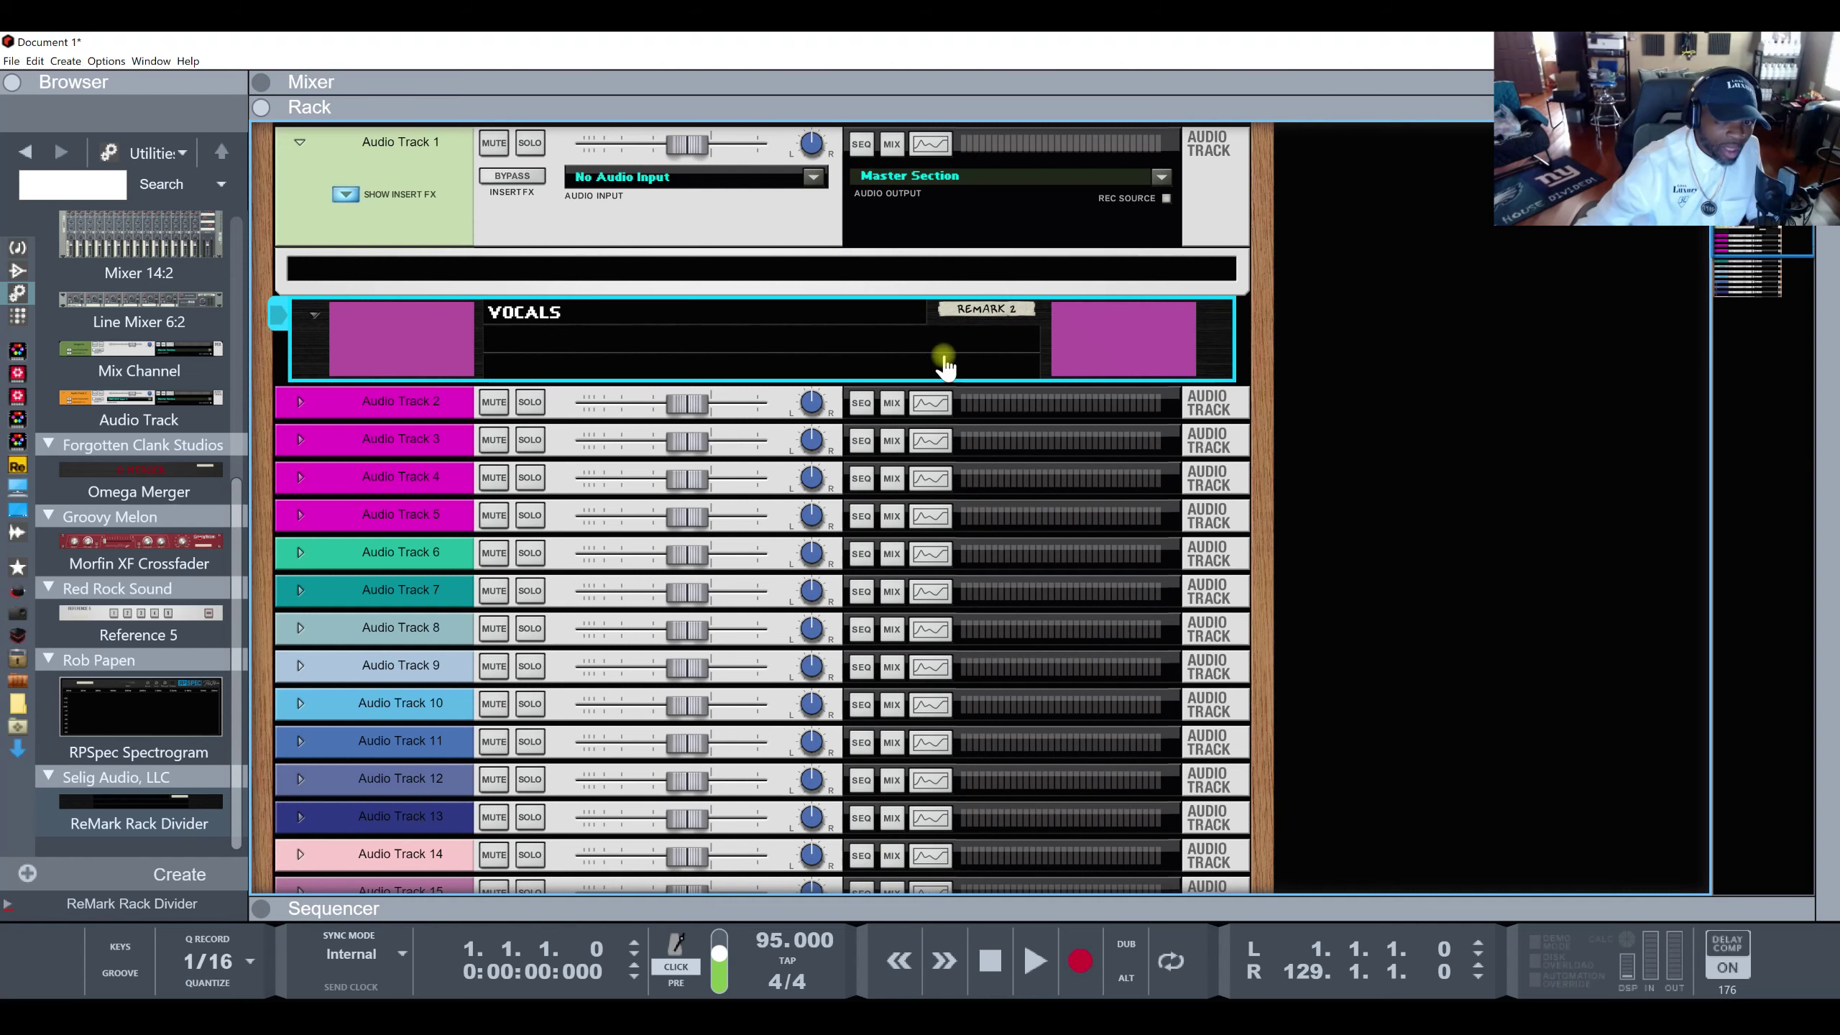
click(313, 314)
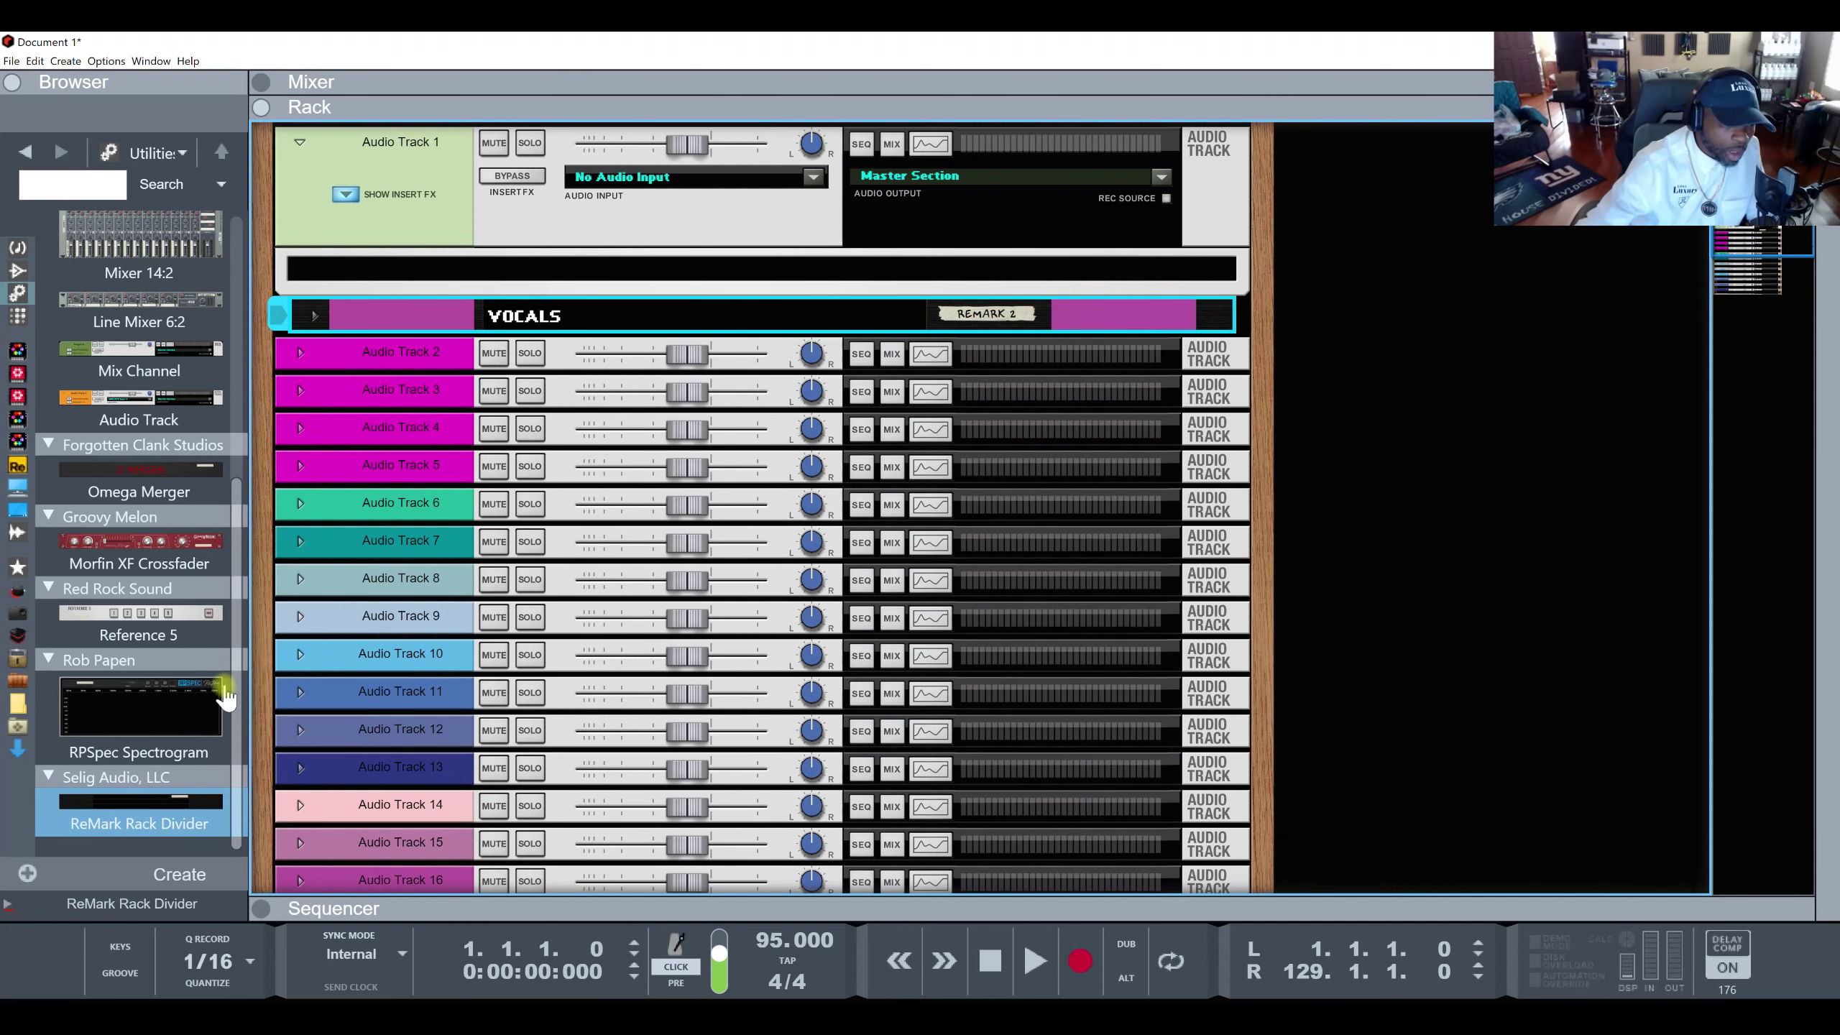
Colour Audio Tracks 6–10 light olive and add a ReMark Rack Divider above Audio Track 6.
click(382, 516)
shift+click(400, 652)
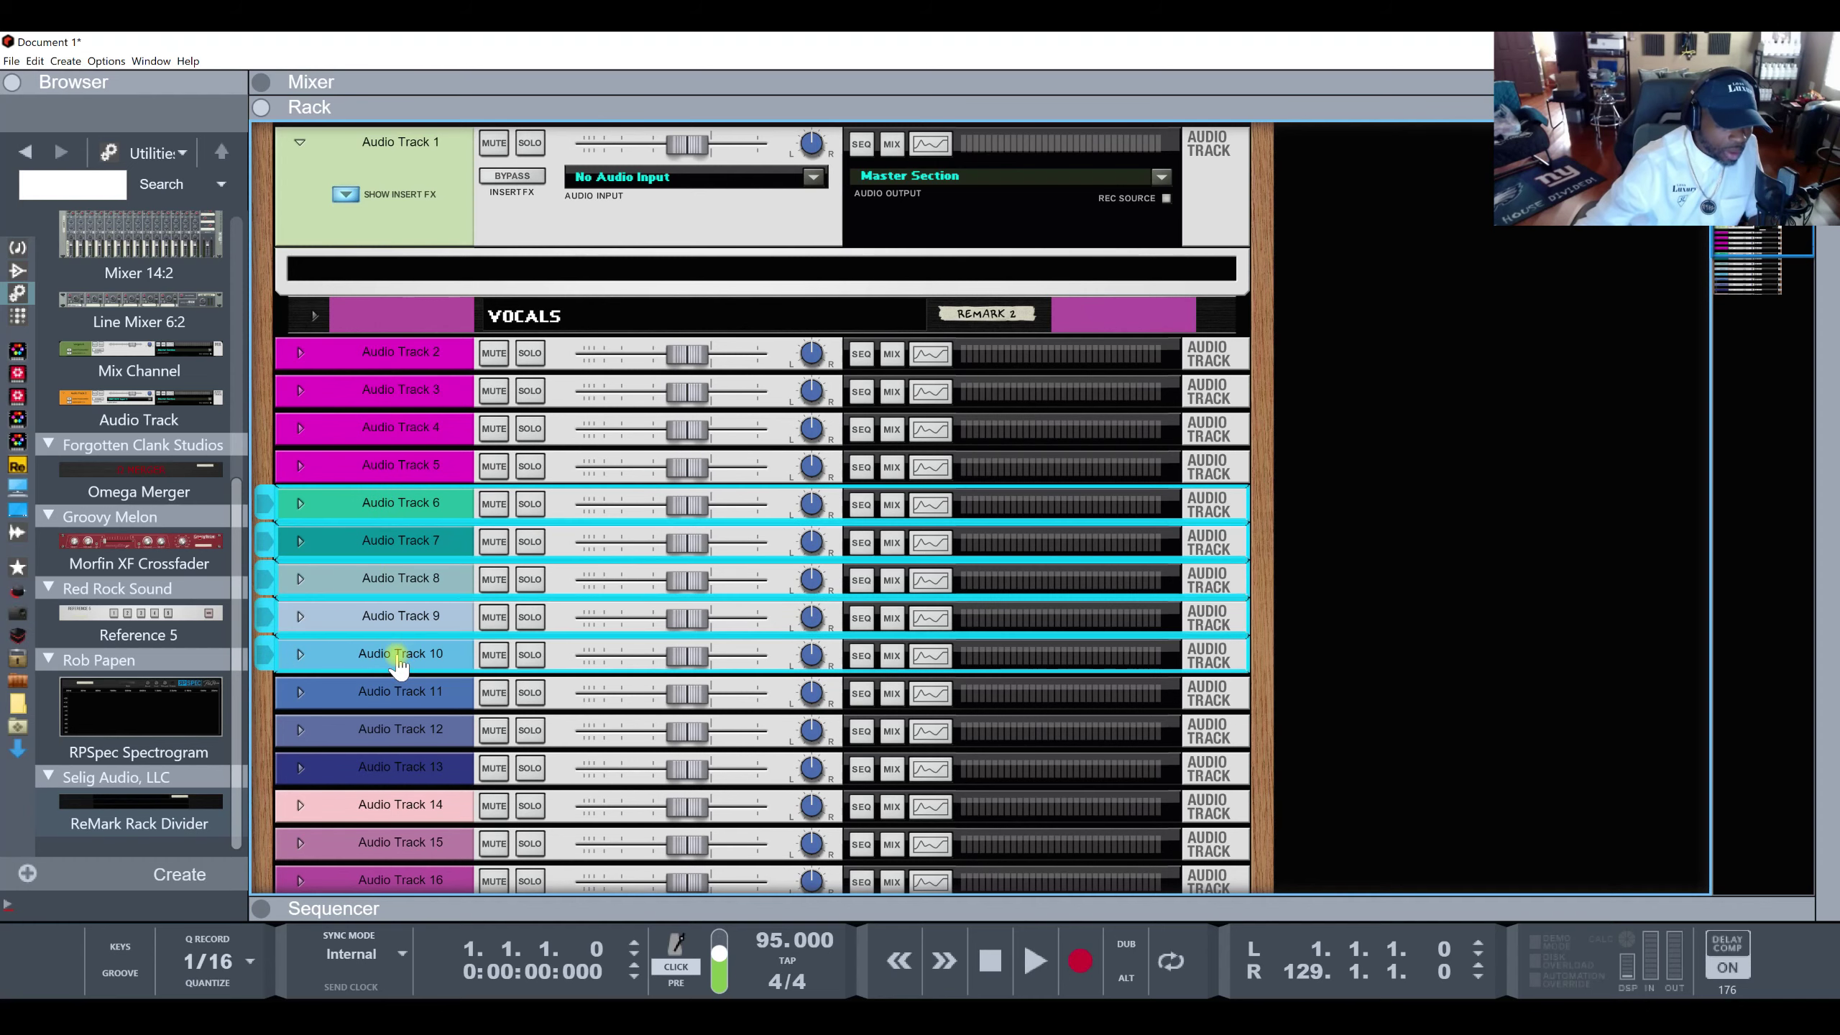
right_click(398, 518)
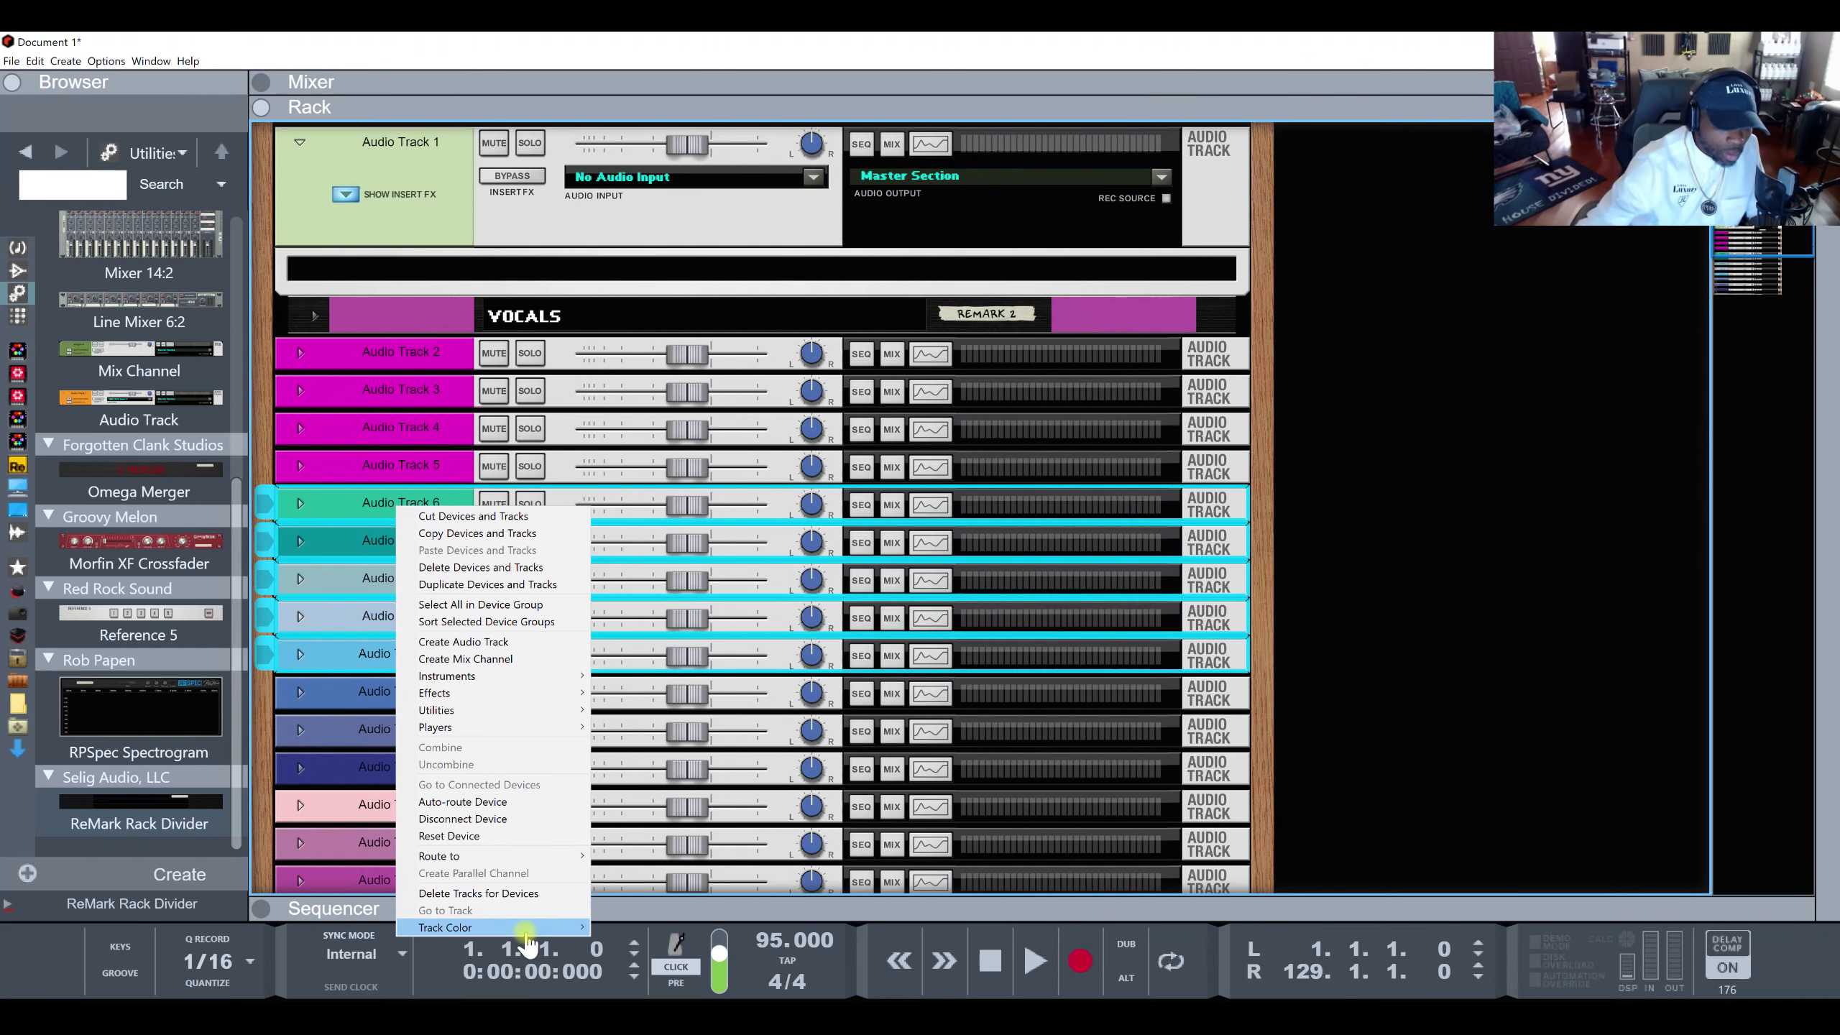
mouse_move(521, 927)
click(634, 604)
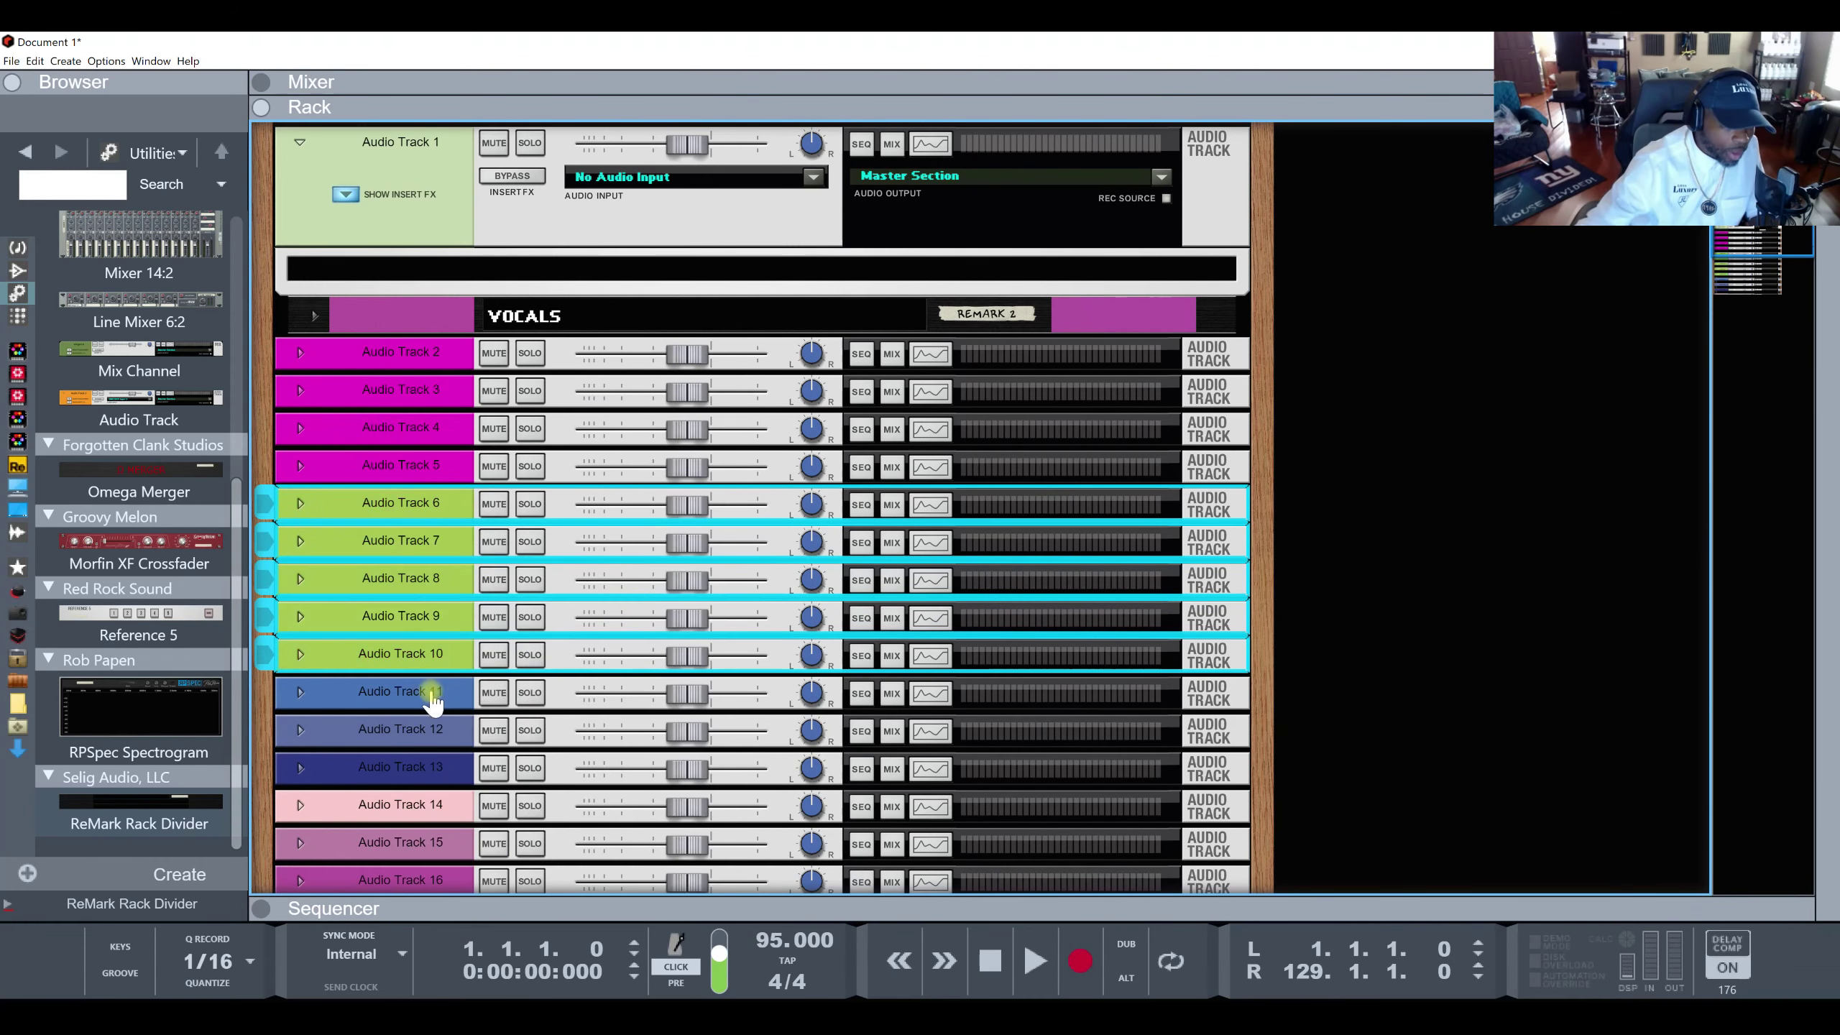
drag(167, 815, 427, 498)
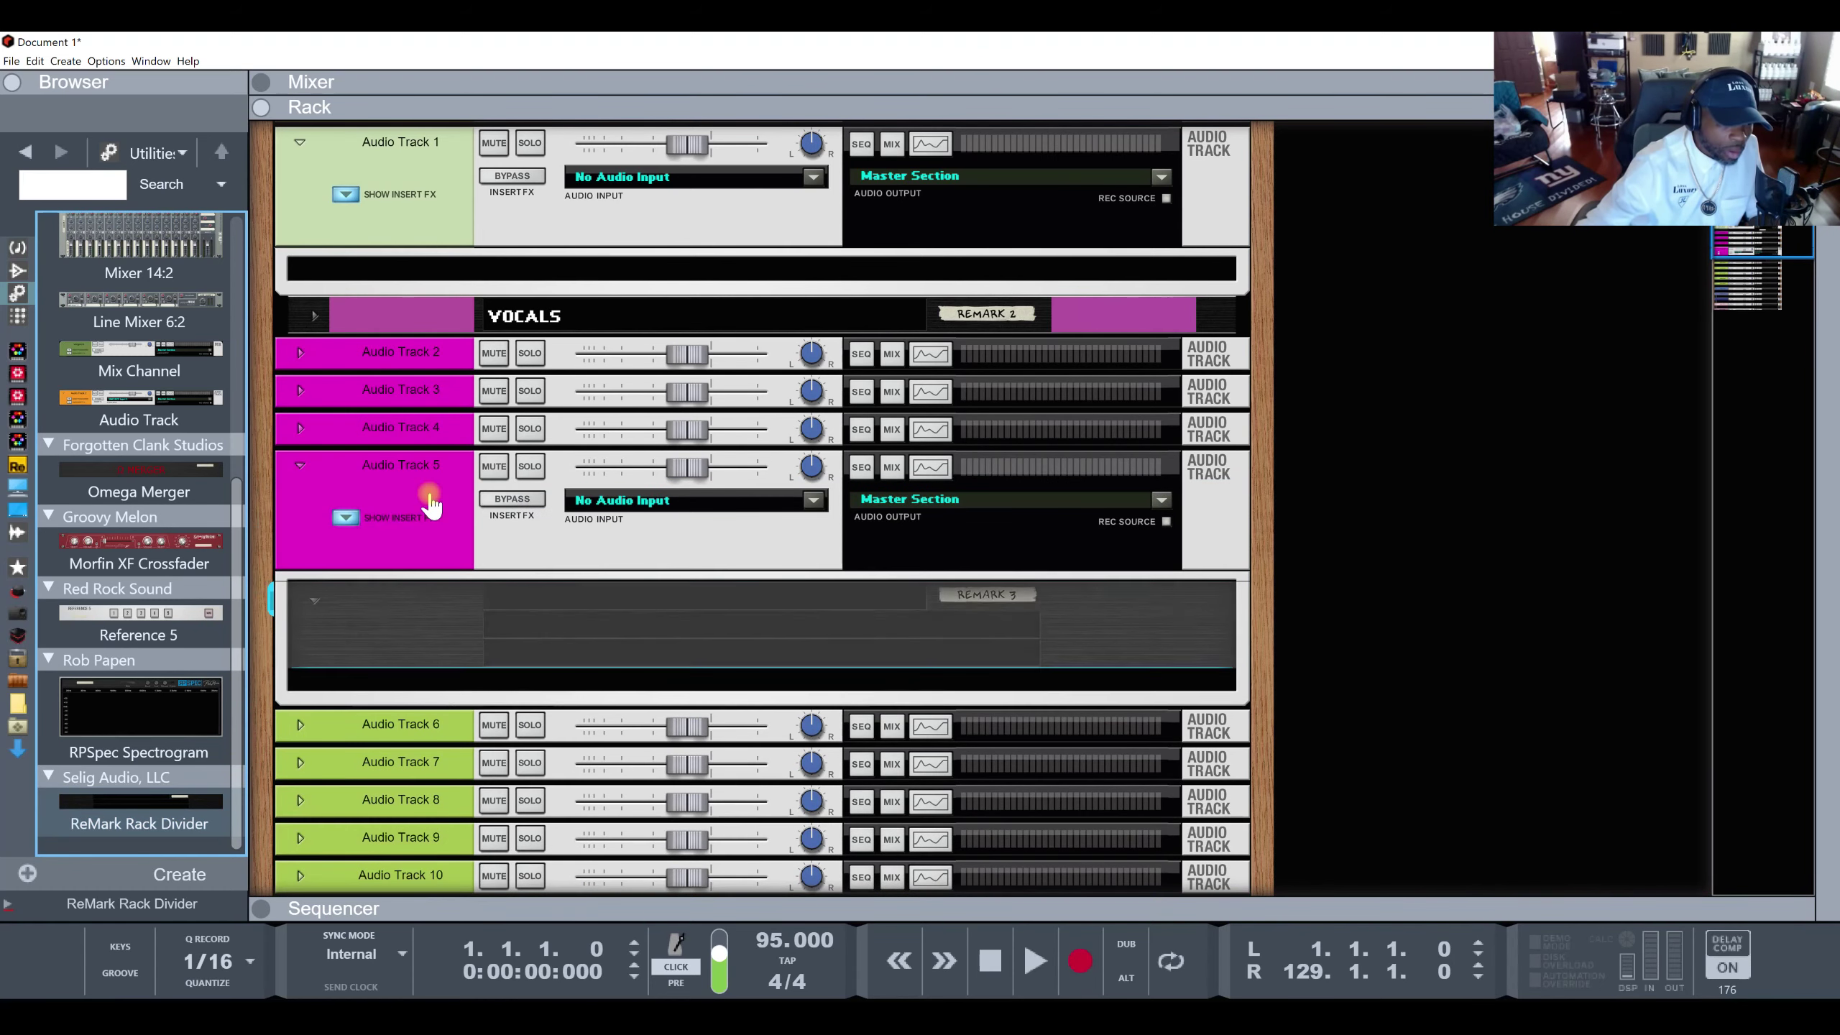
click(358, 621)
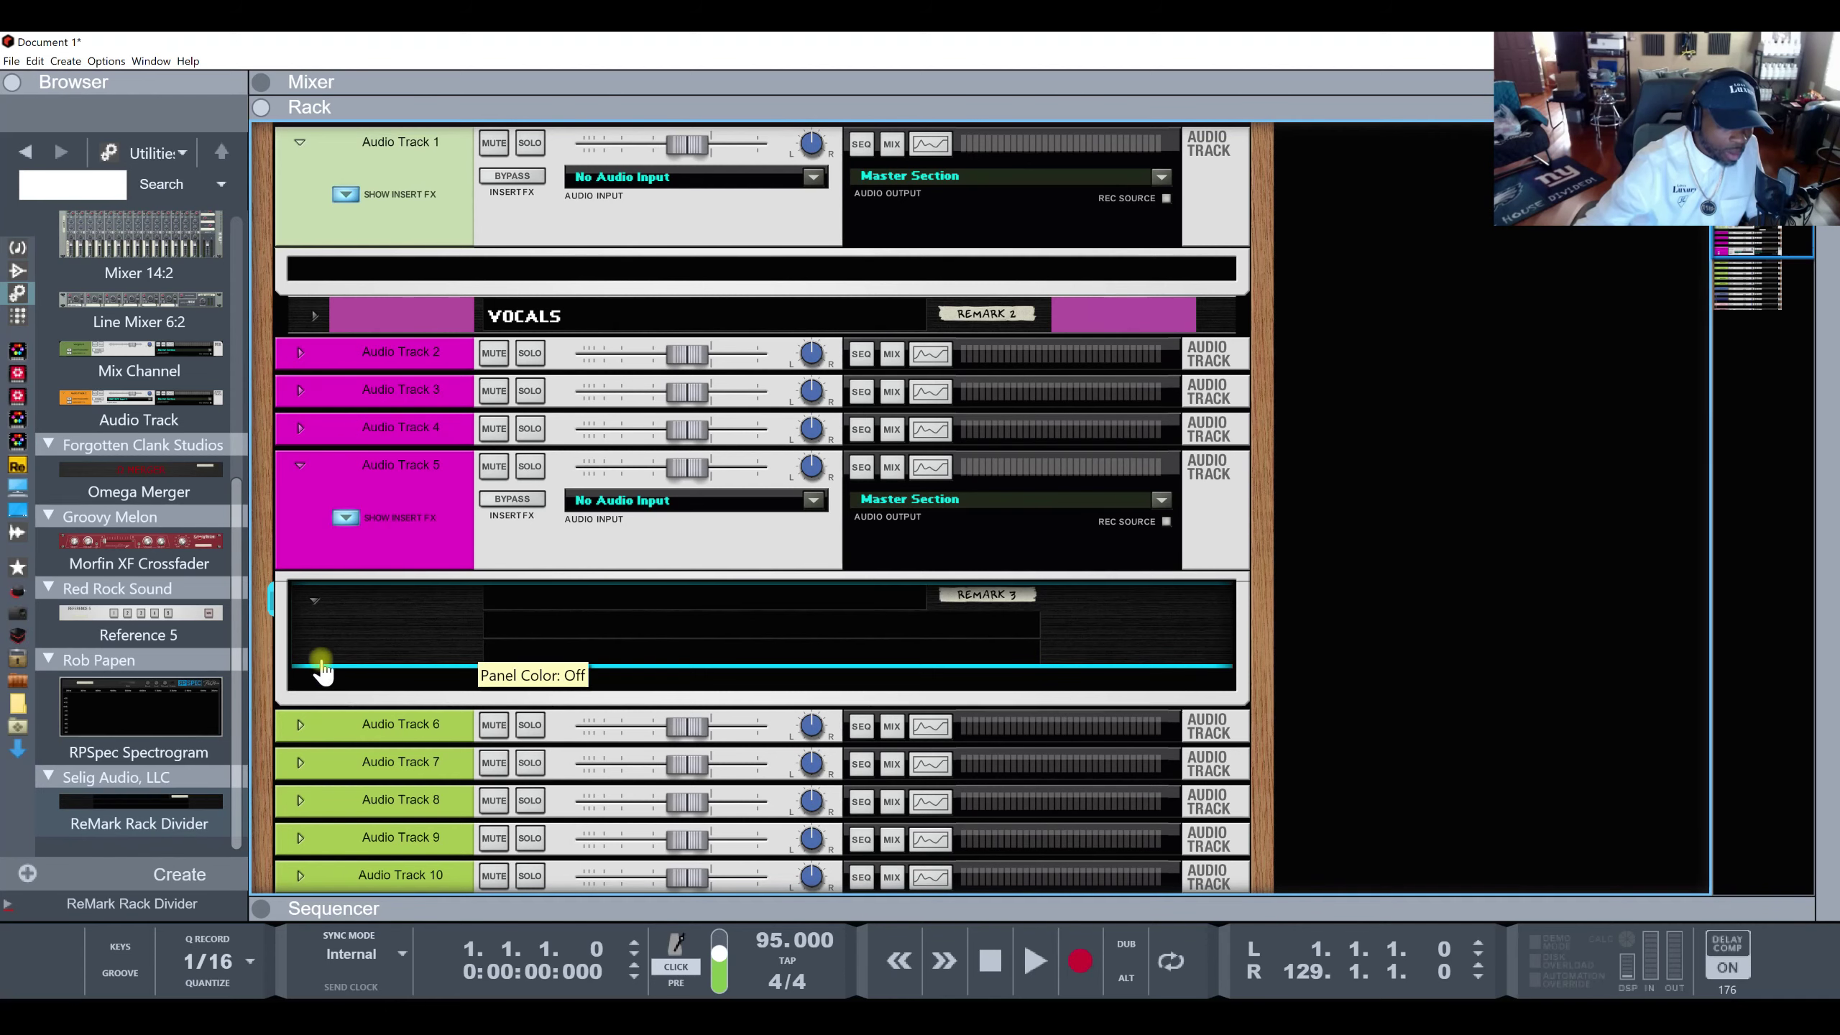
drag(308, 625, 299, 725)
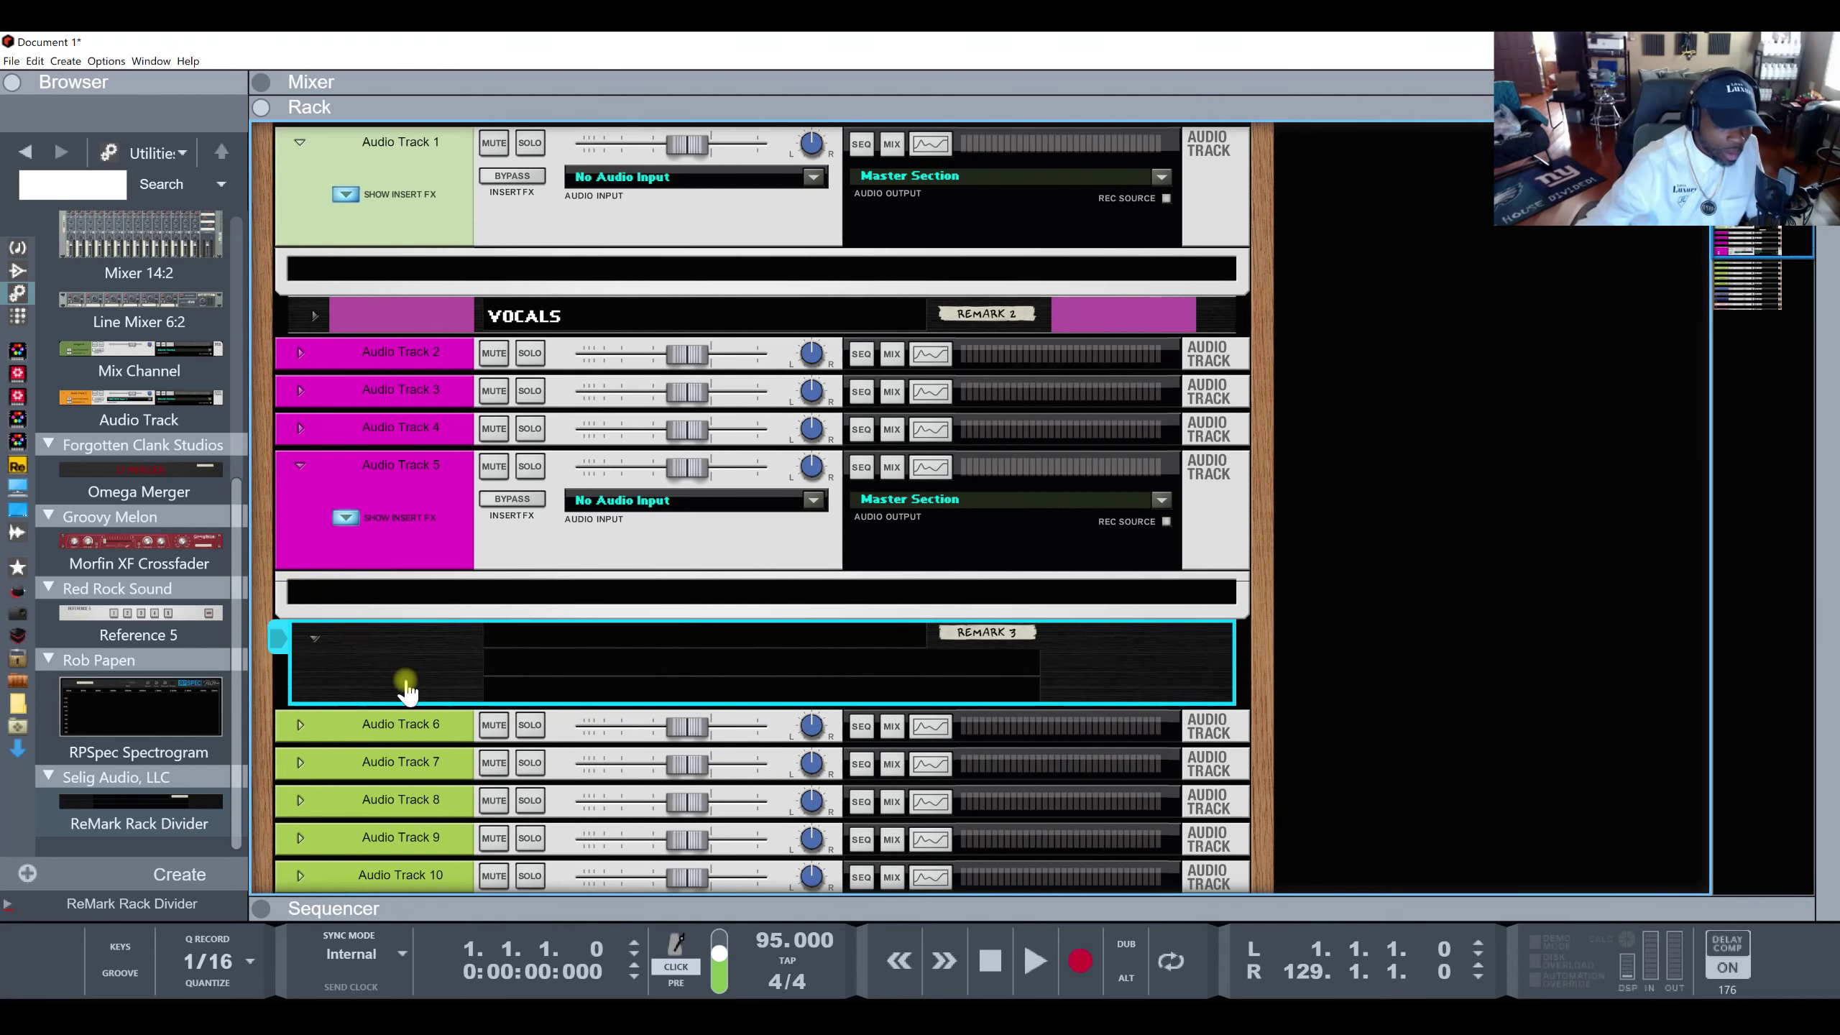
double_click(539, 635)
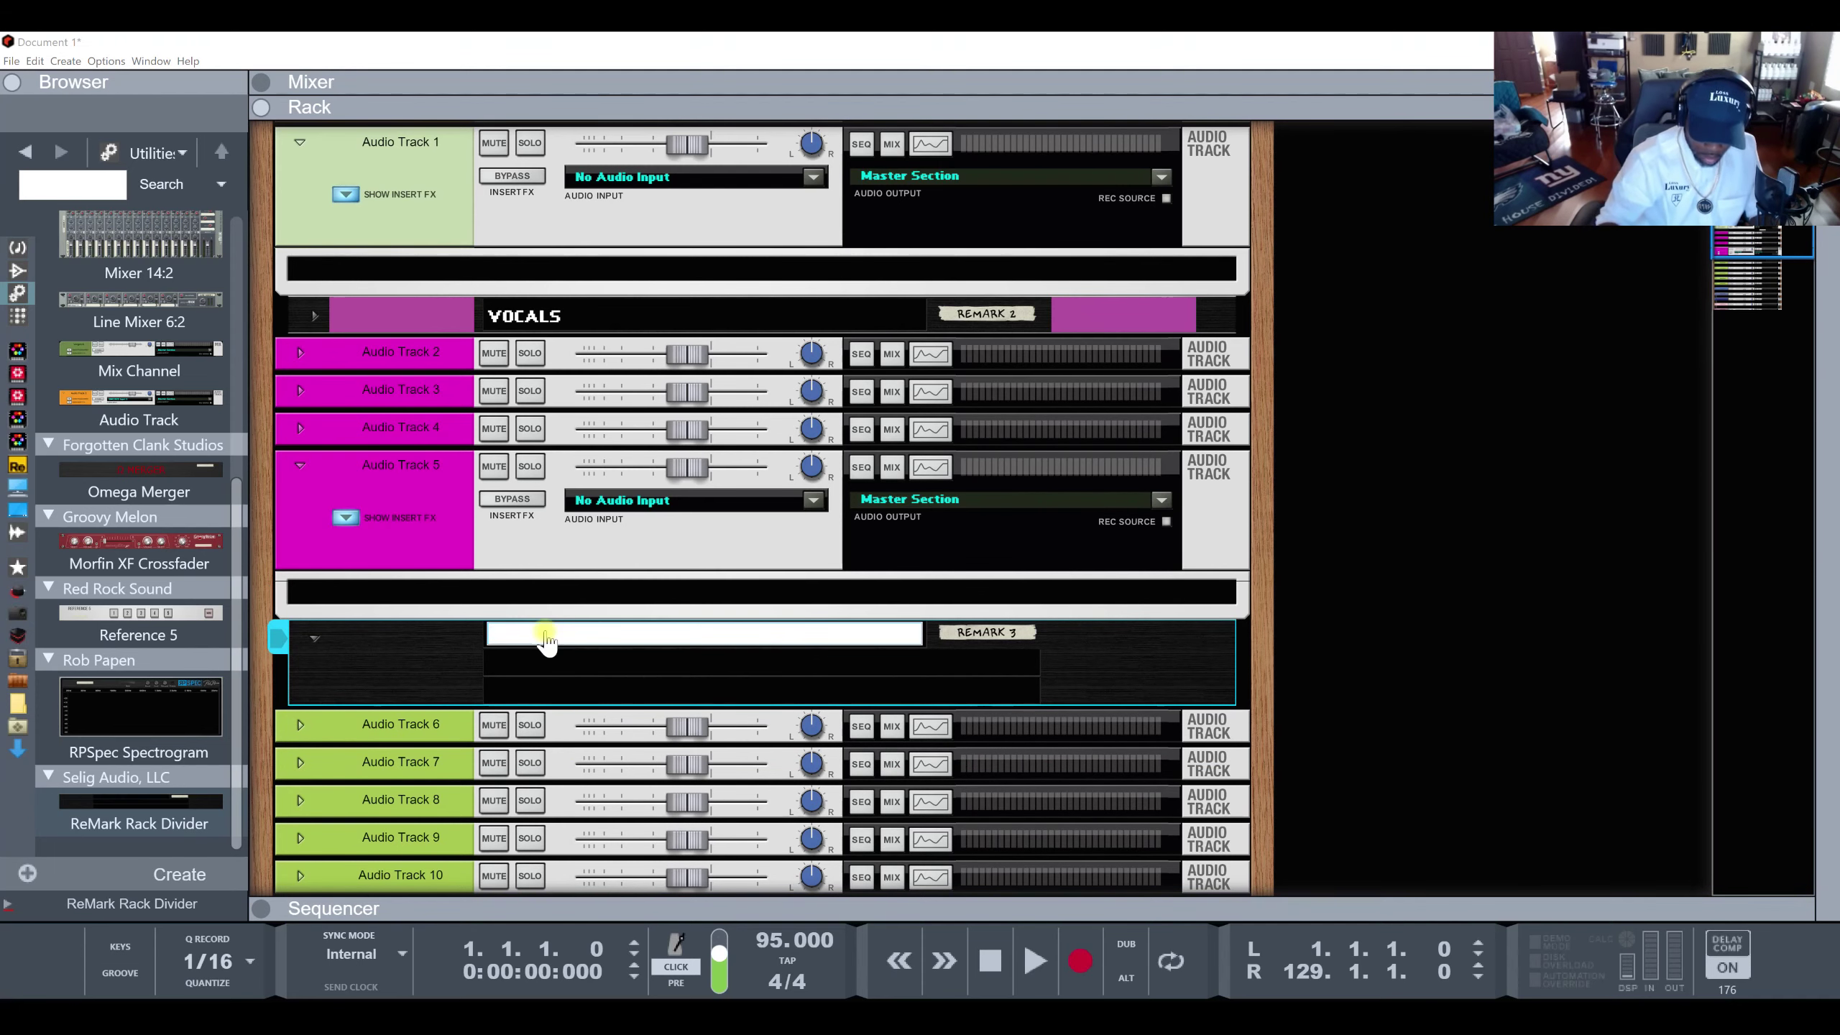
key(Return)
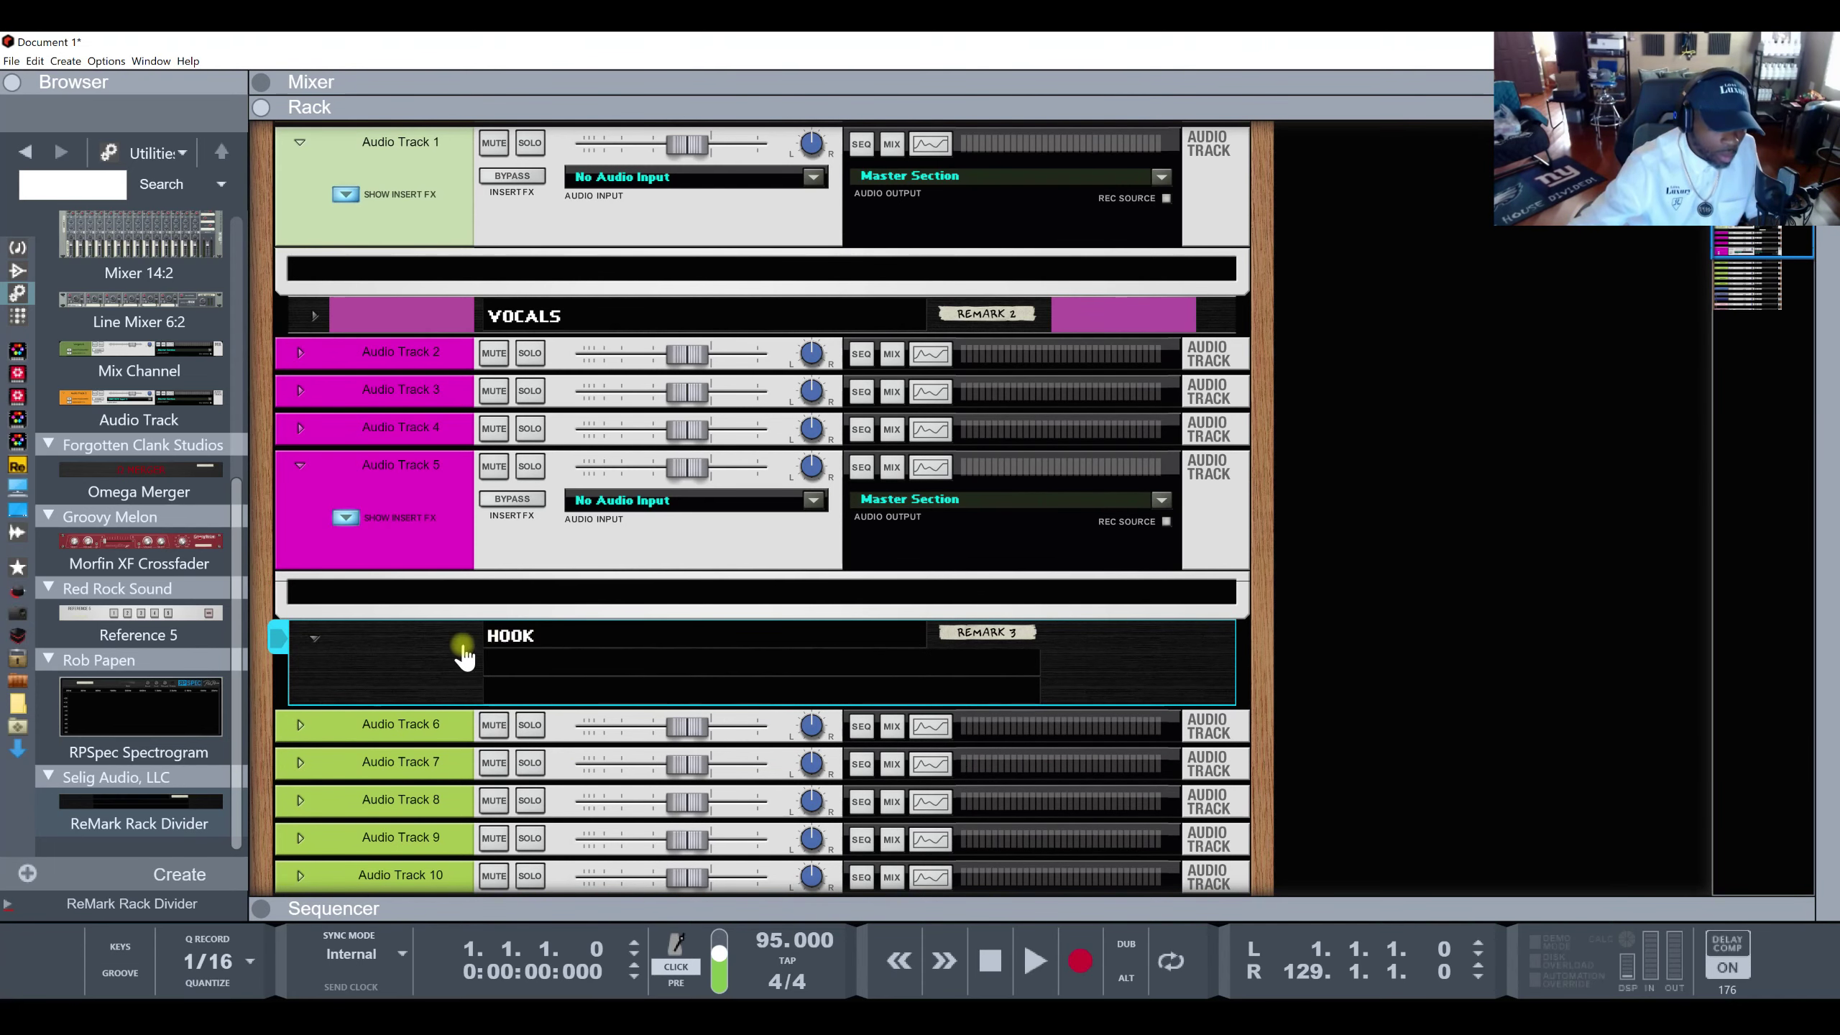
click(423, 645)
click(429, 607)
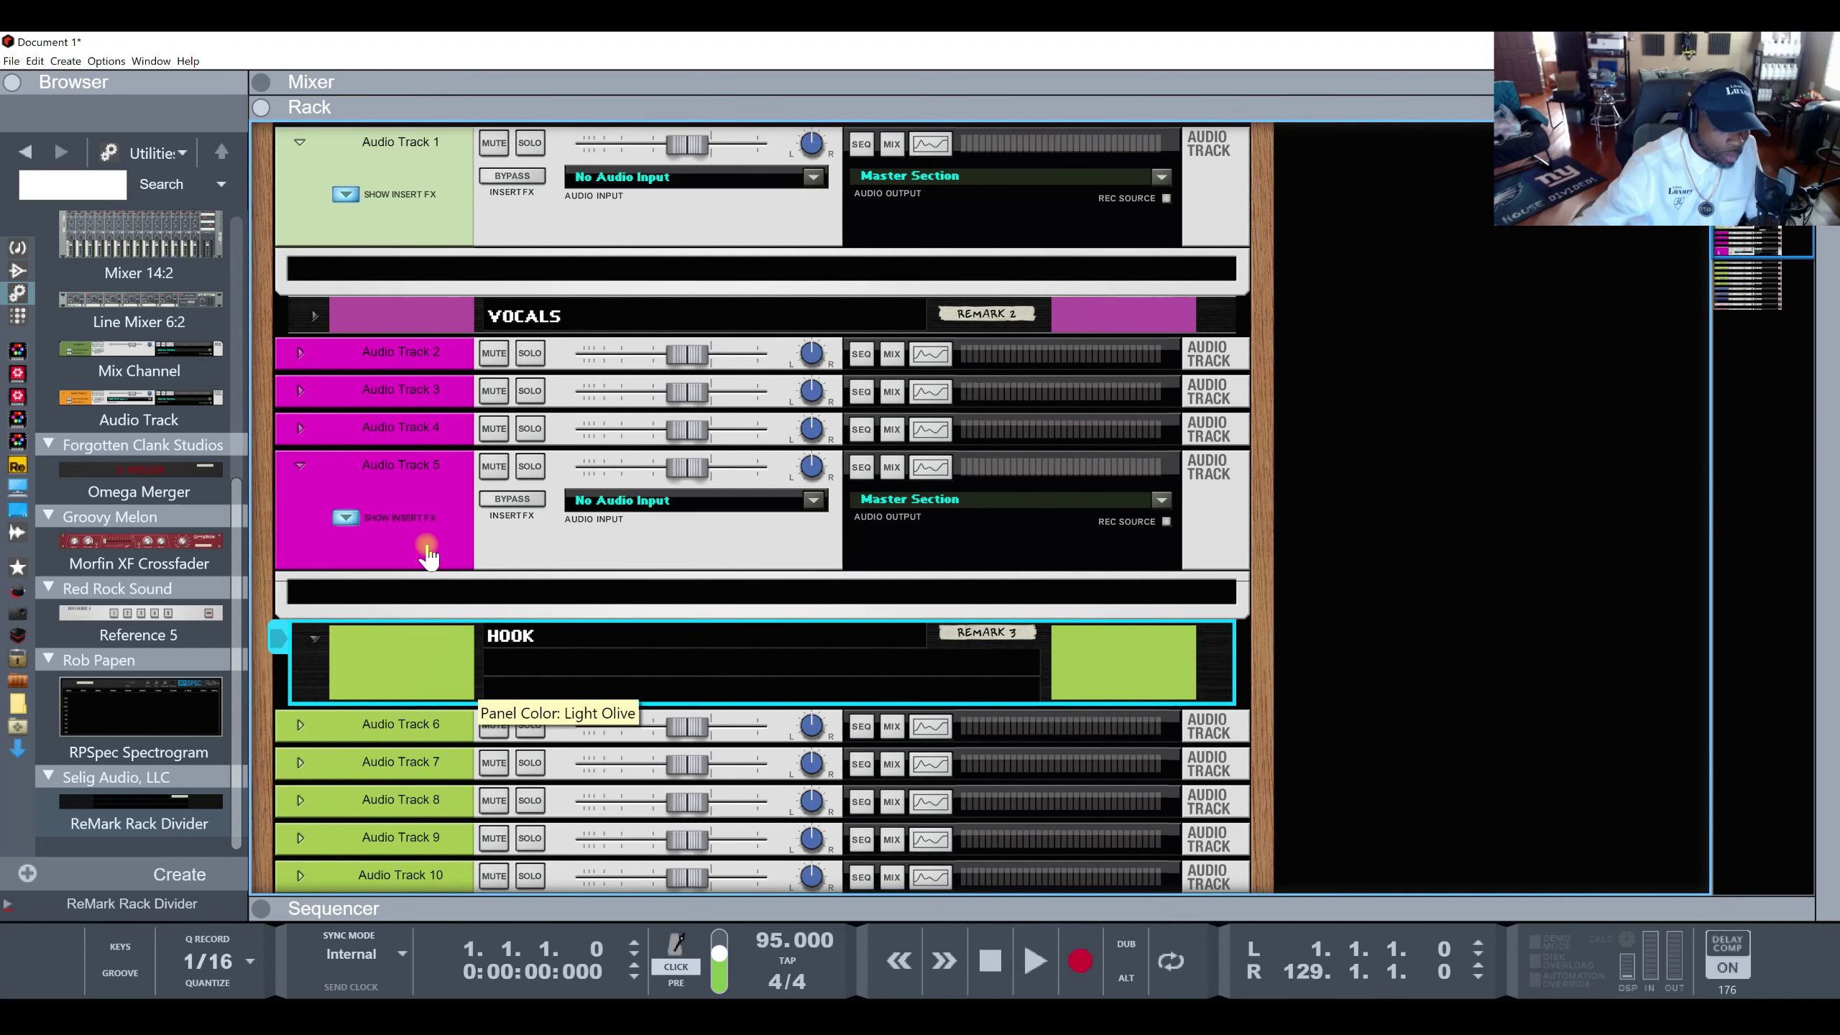
click(405, 630)
click(311, 642)
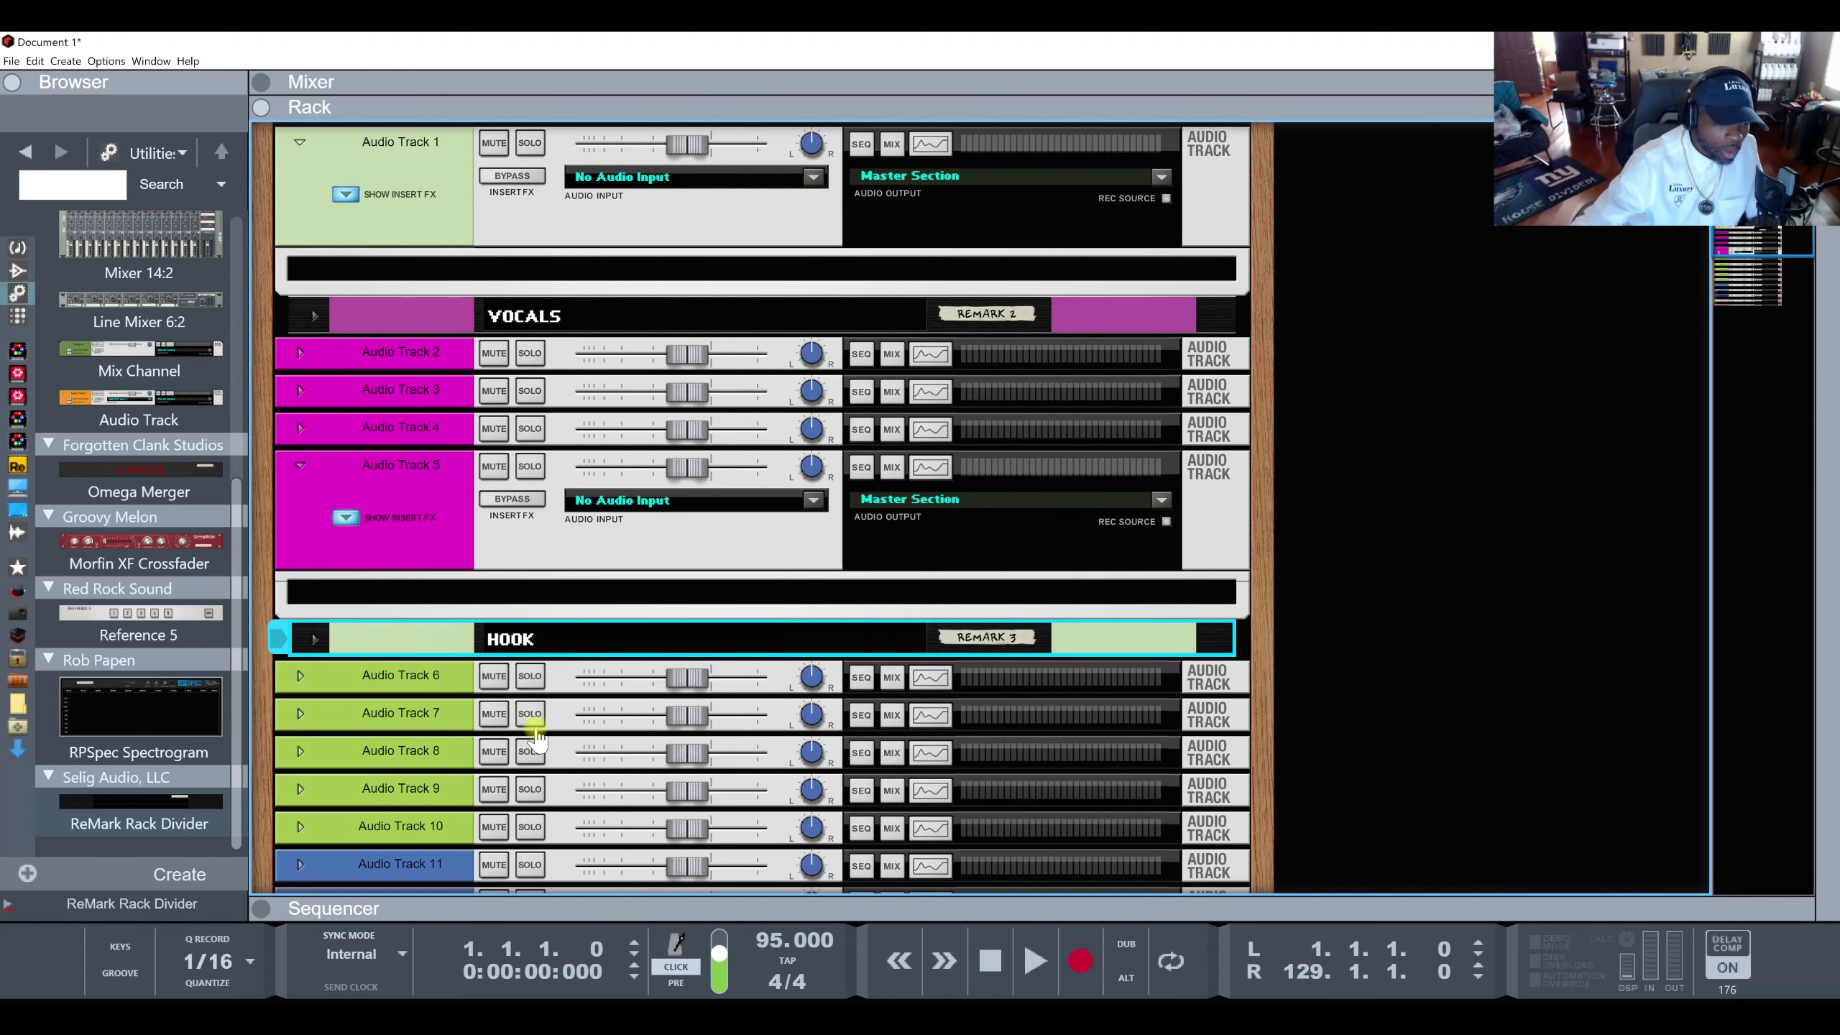
click(320, 470)
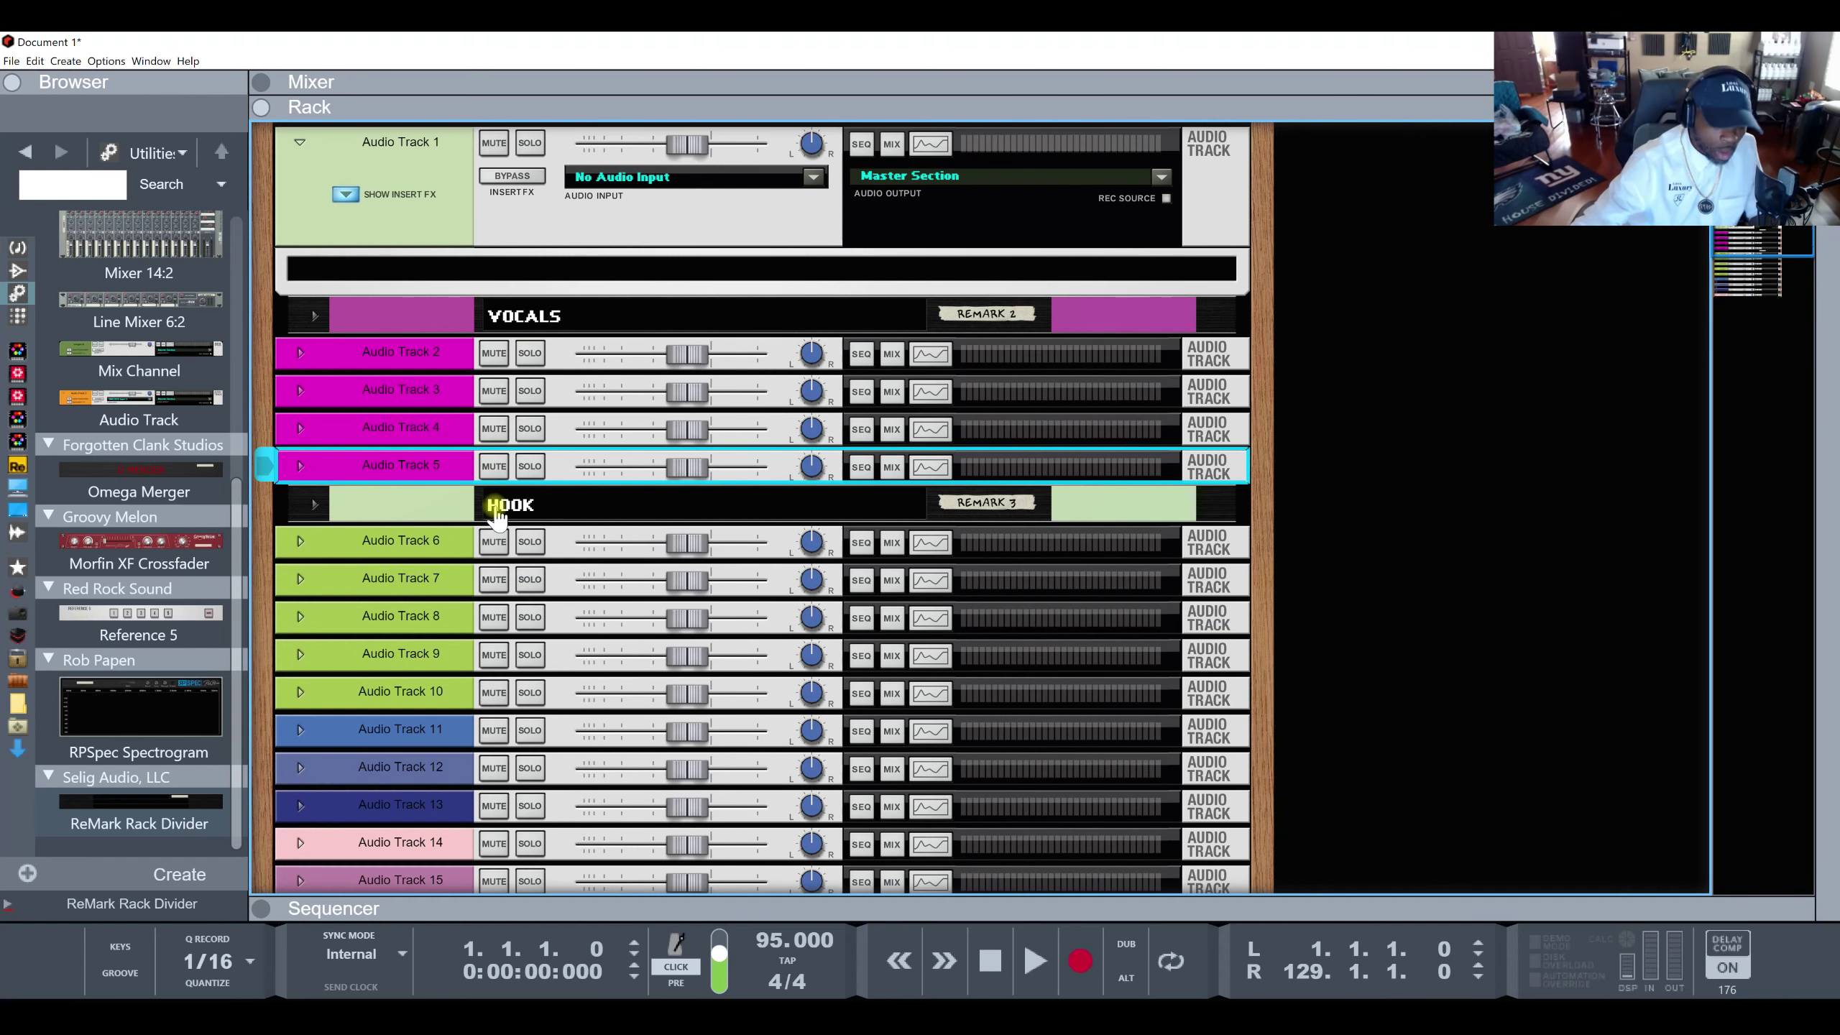
key(Tab)
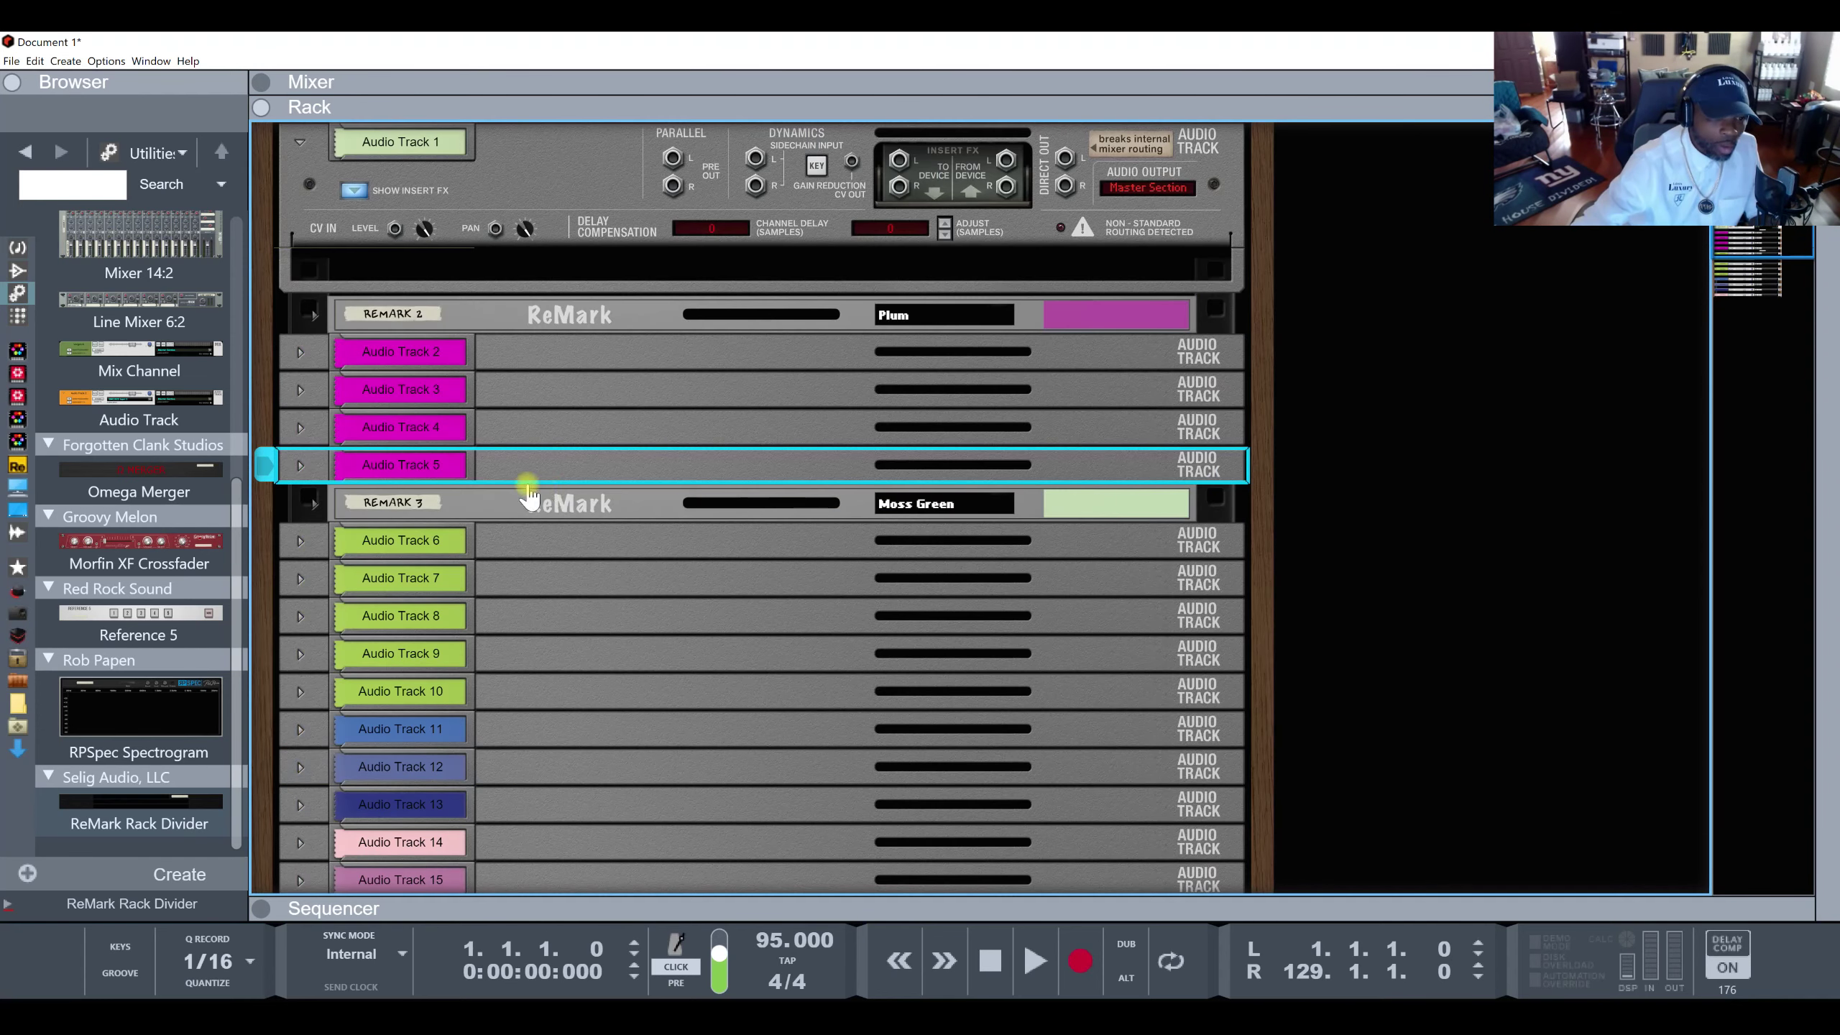
click(968, 511)
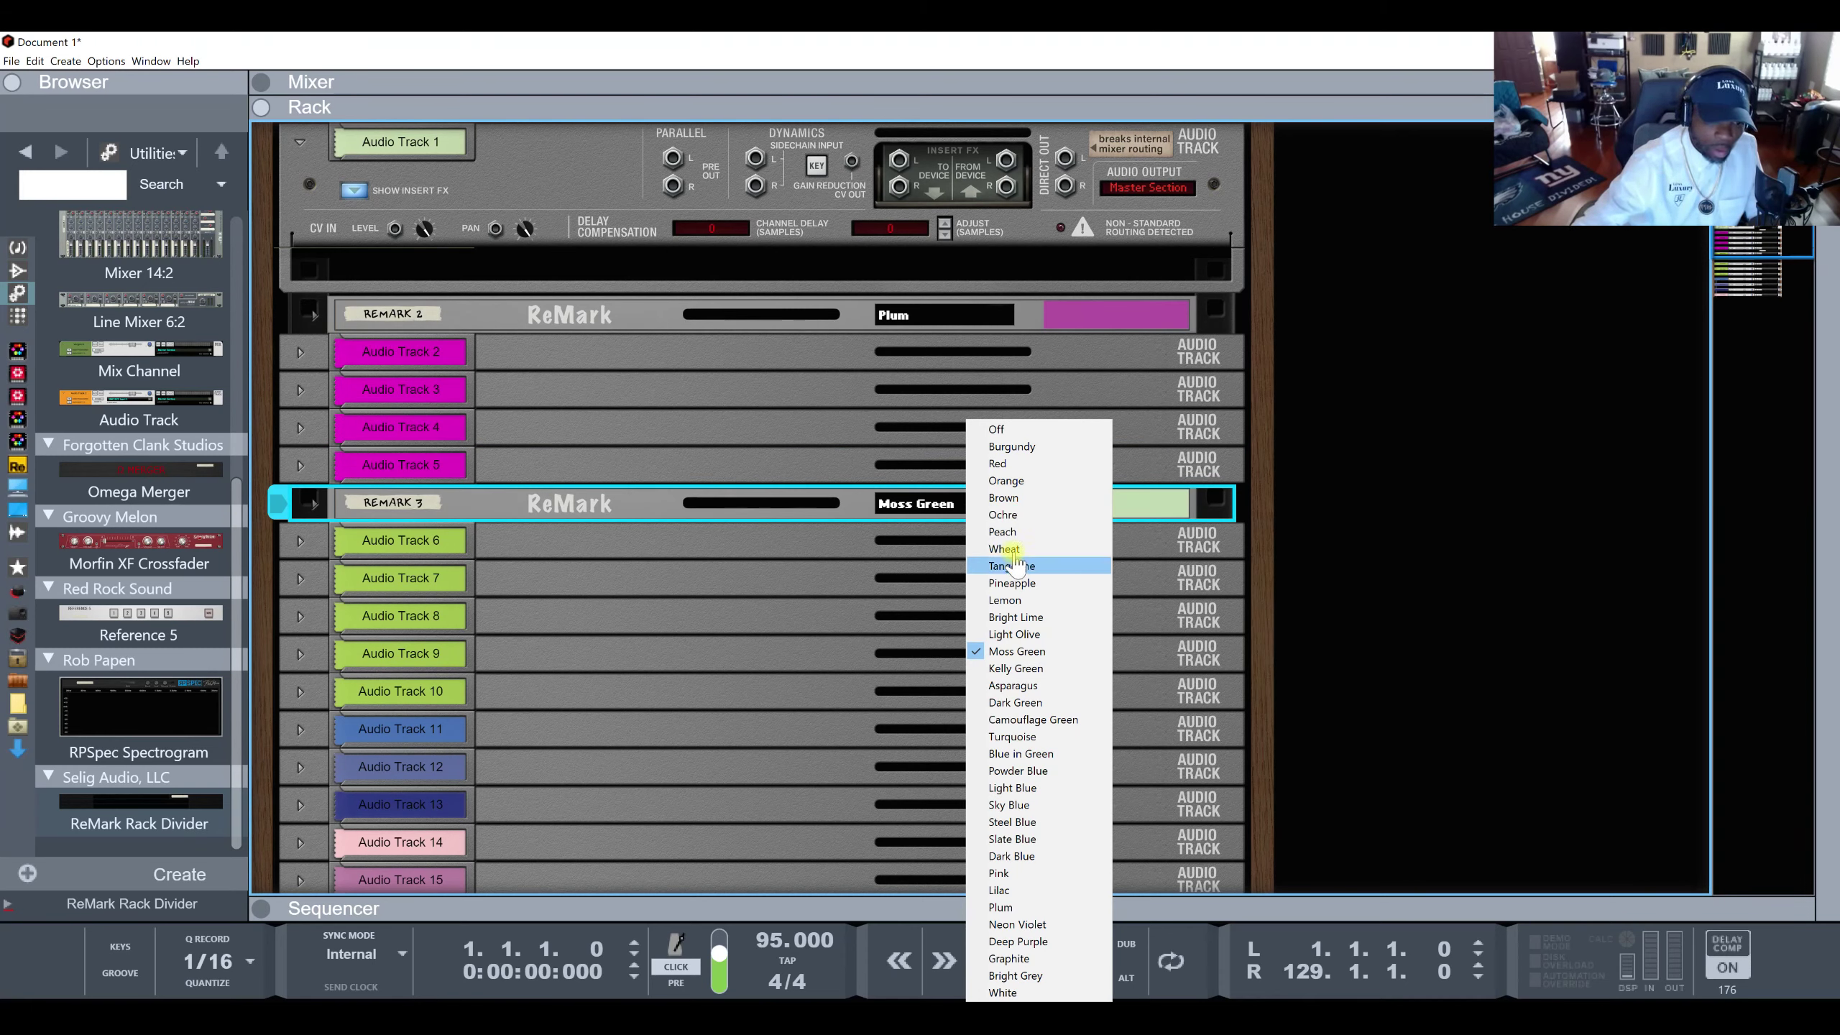
click(630, 513)
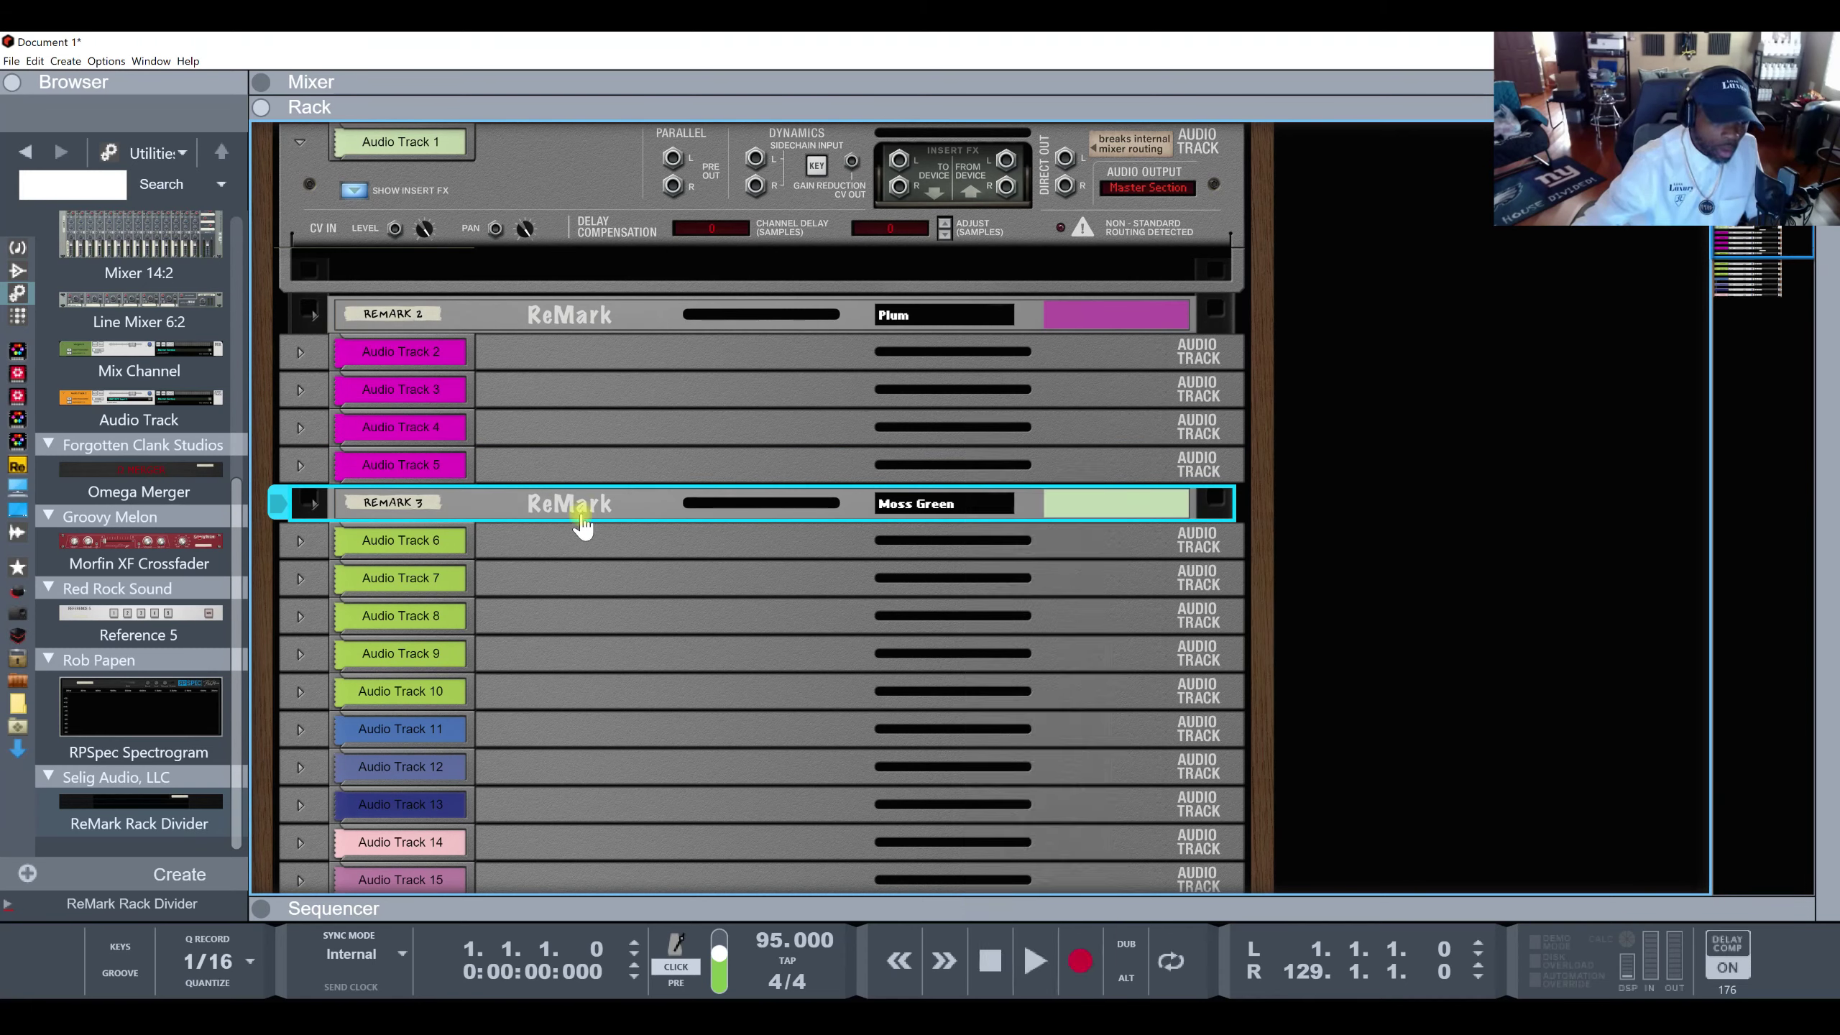
click(592, 523)
scroll(607, 549, down, 5)
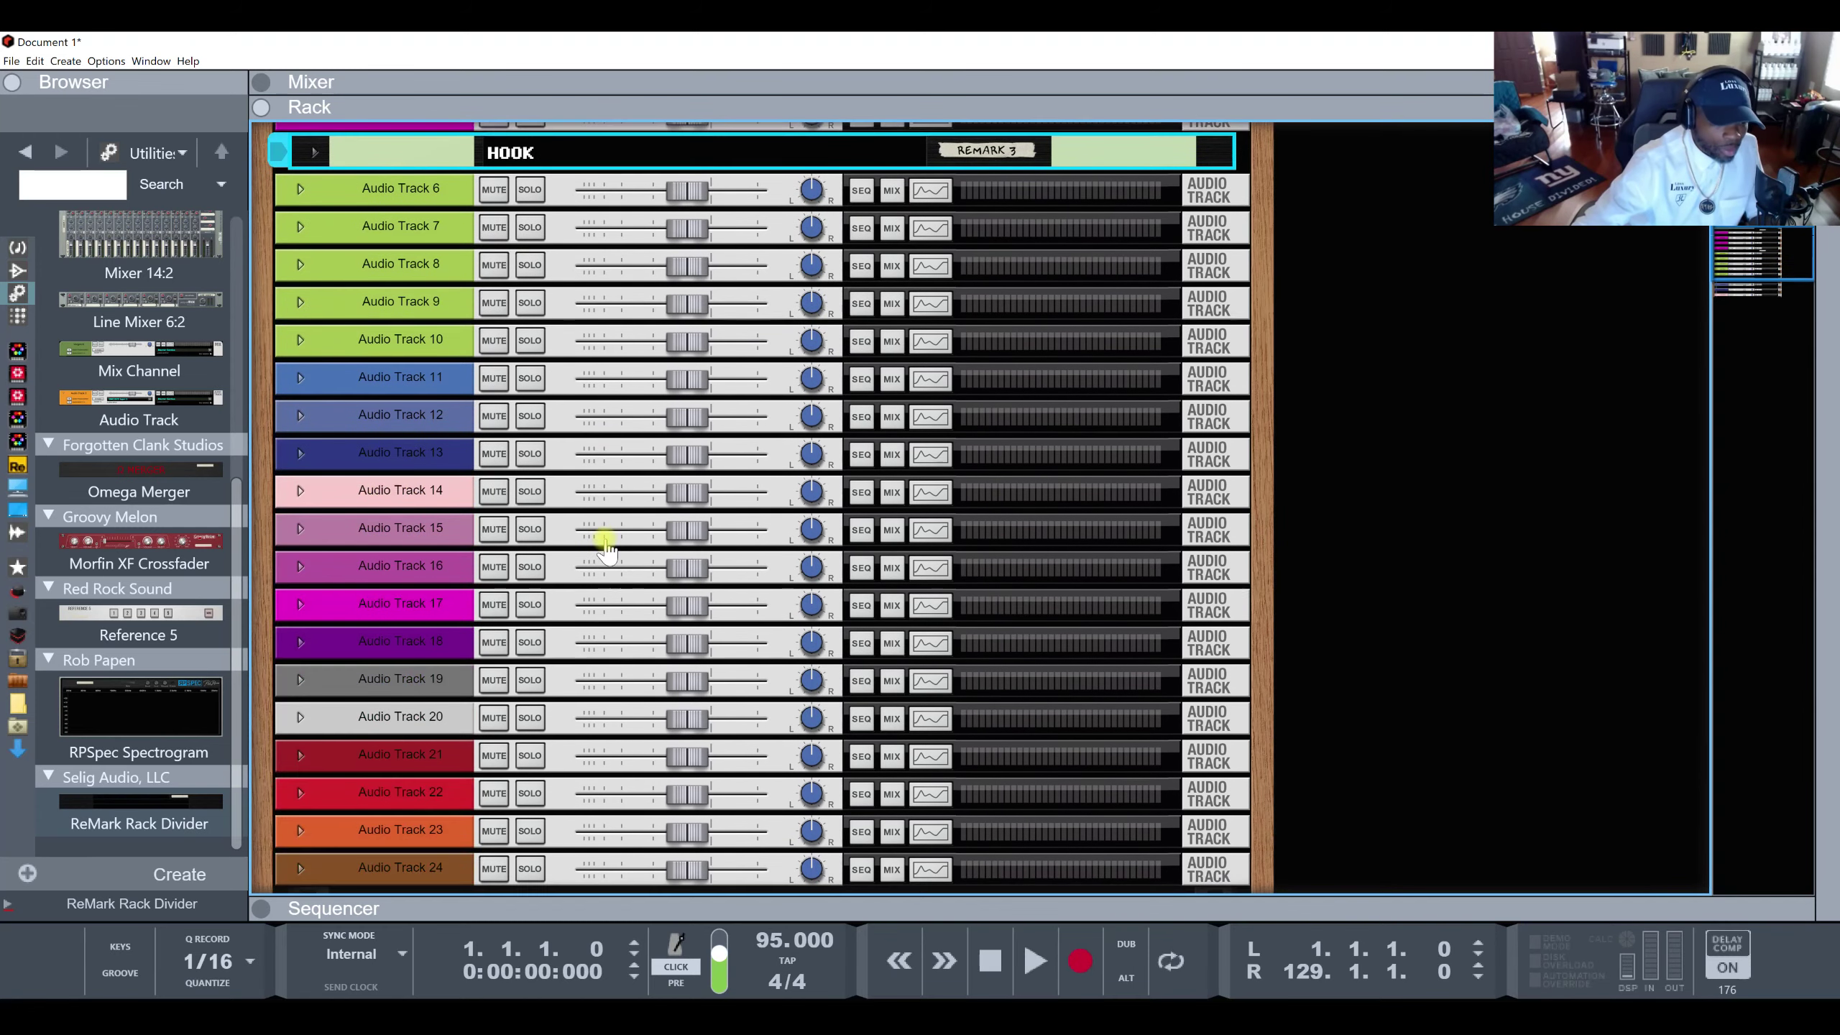
scroll(607, 549, down, 3)
scroll(603, 551, up, 6)
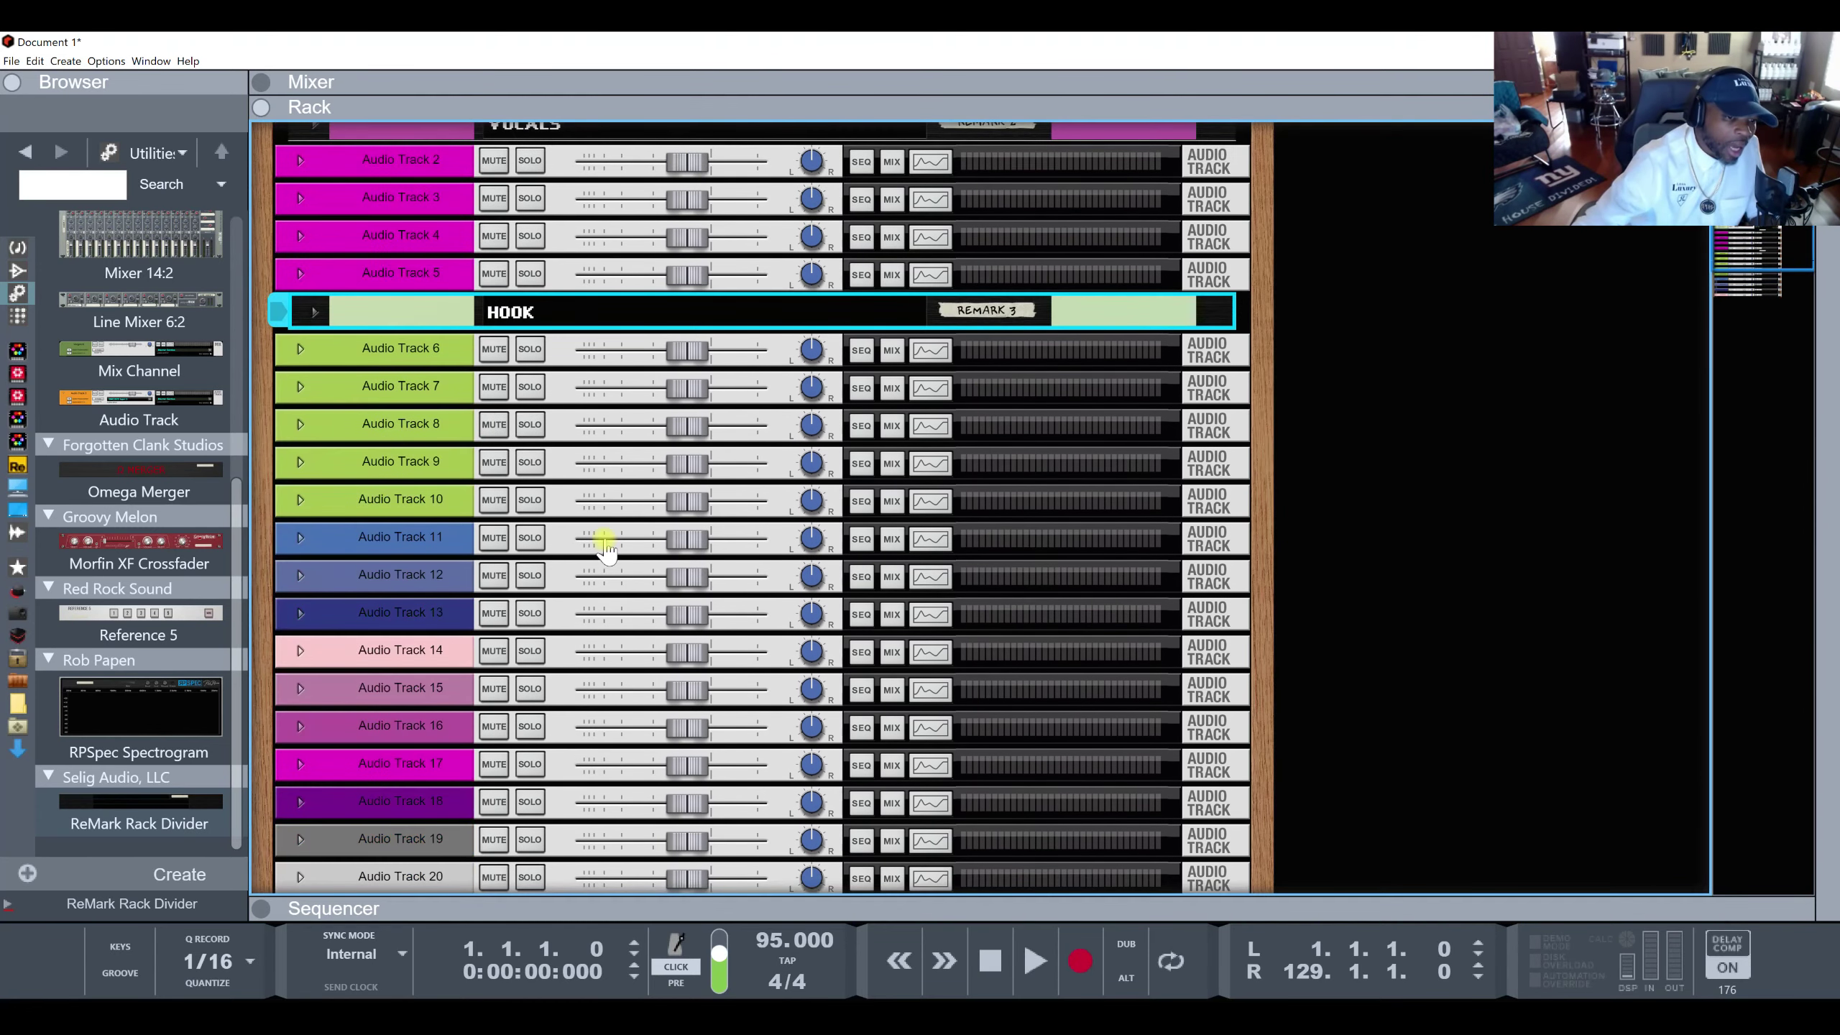
scroll(601, 550, up, 3)
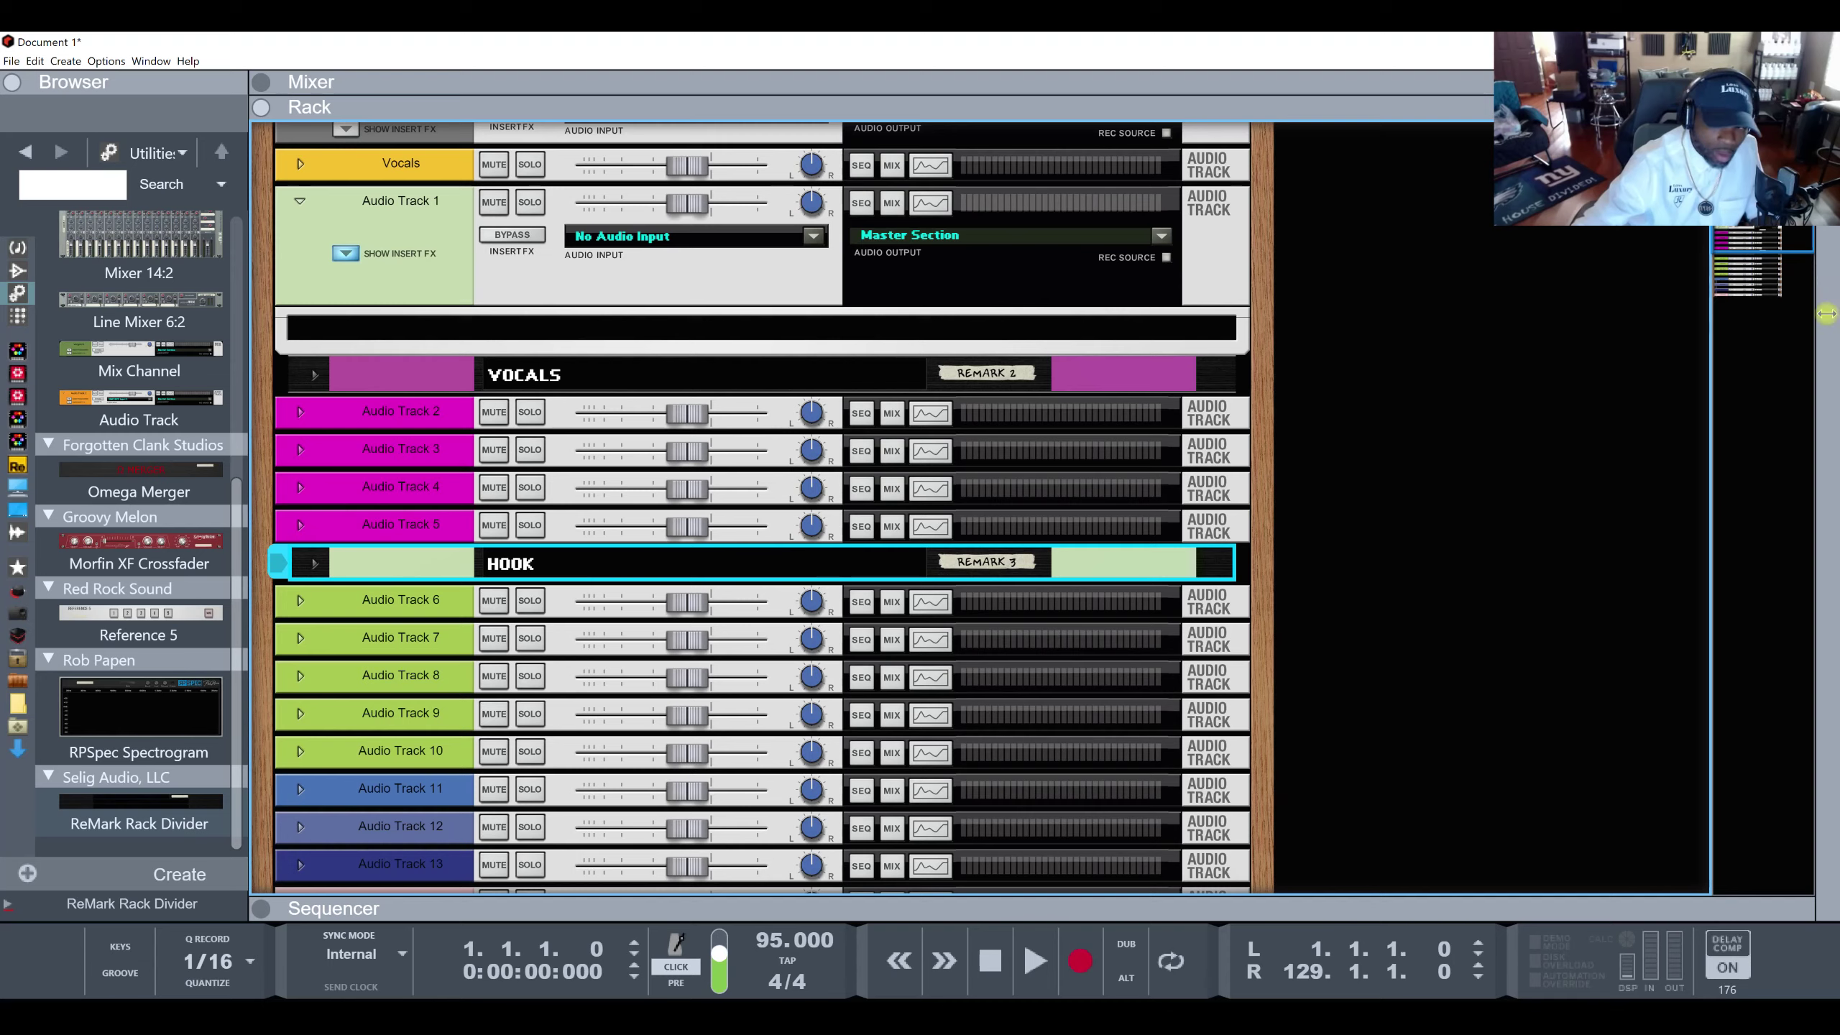
drag(1753, 239, 1751, 313)
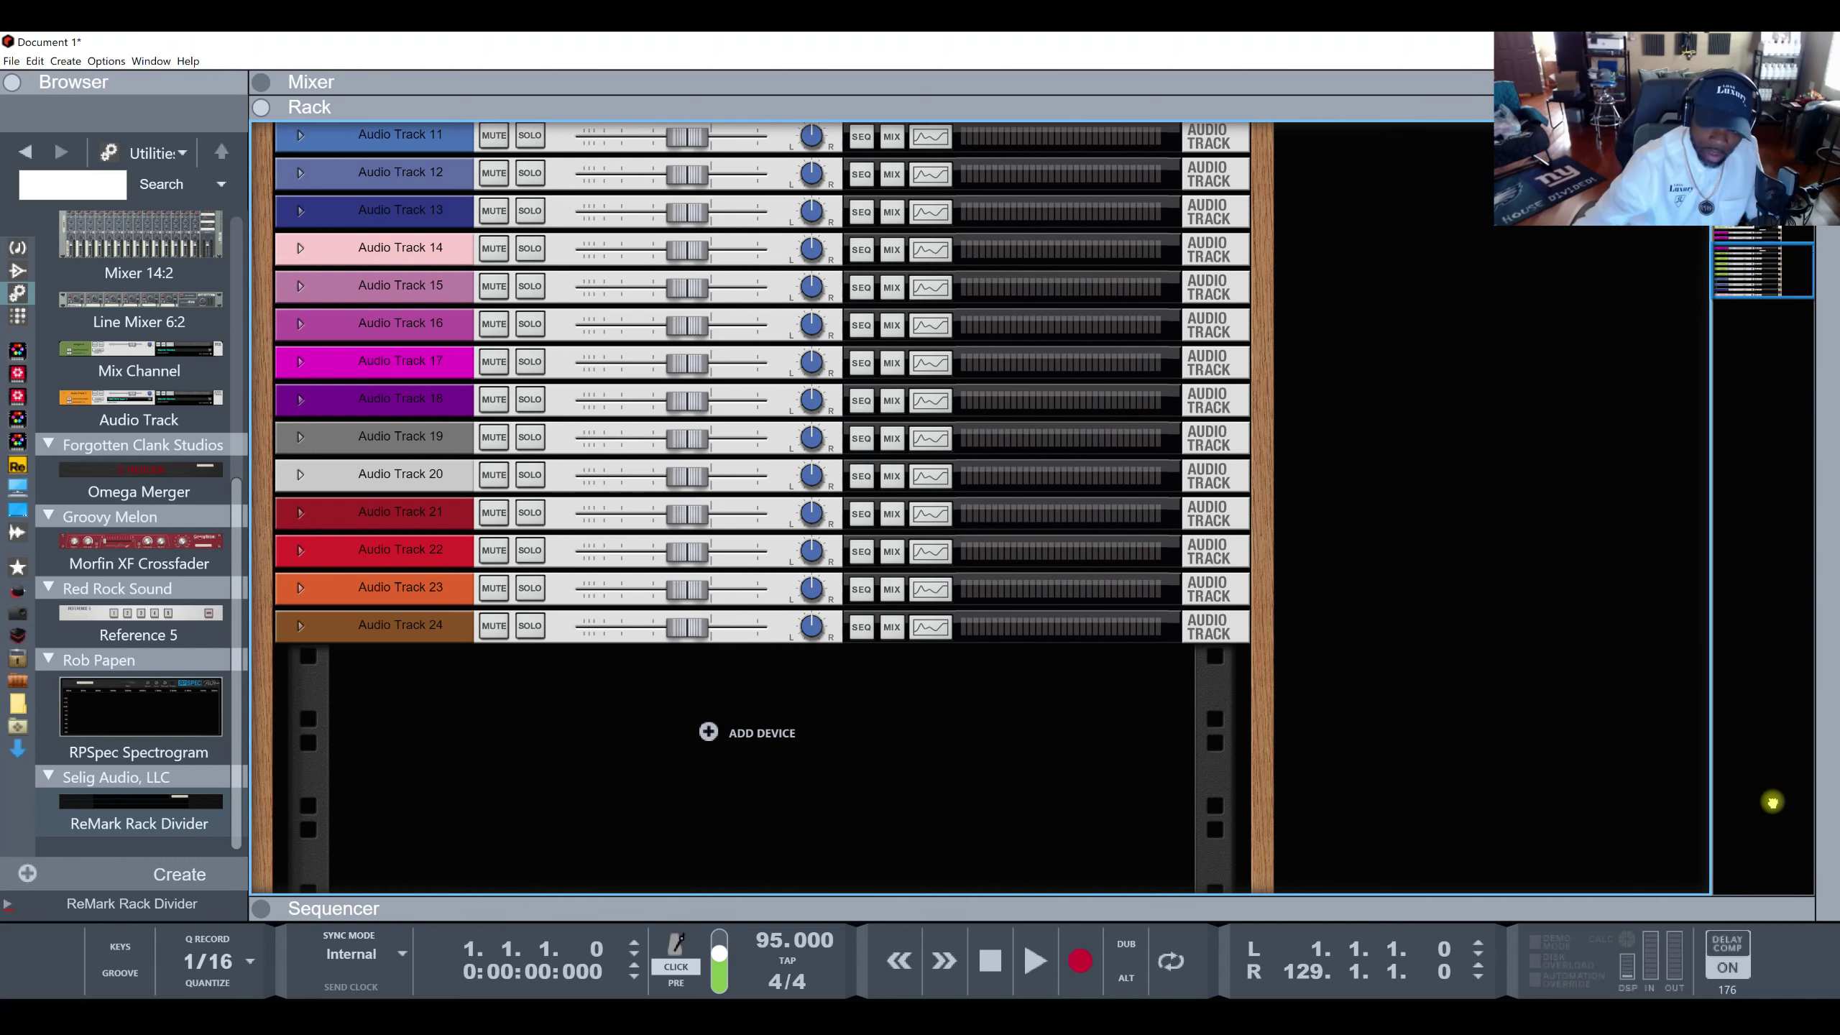
drag(1798, 266, 1795, 240)
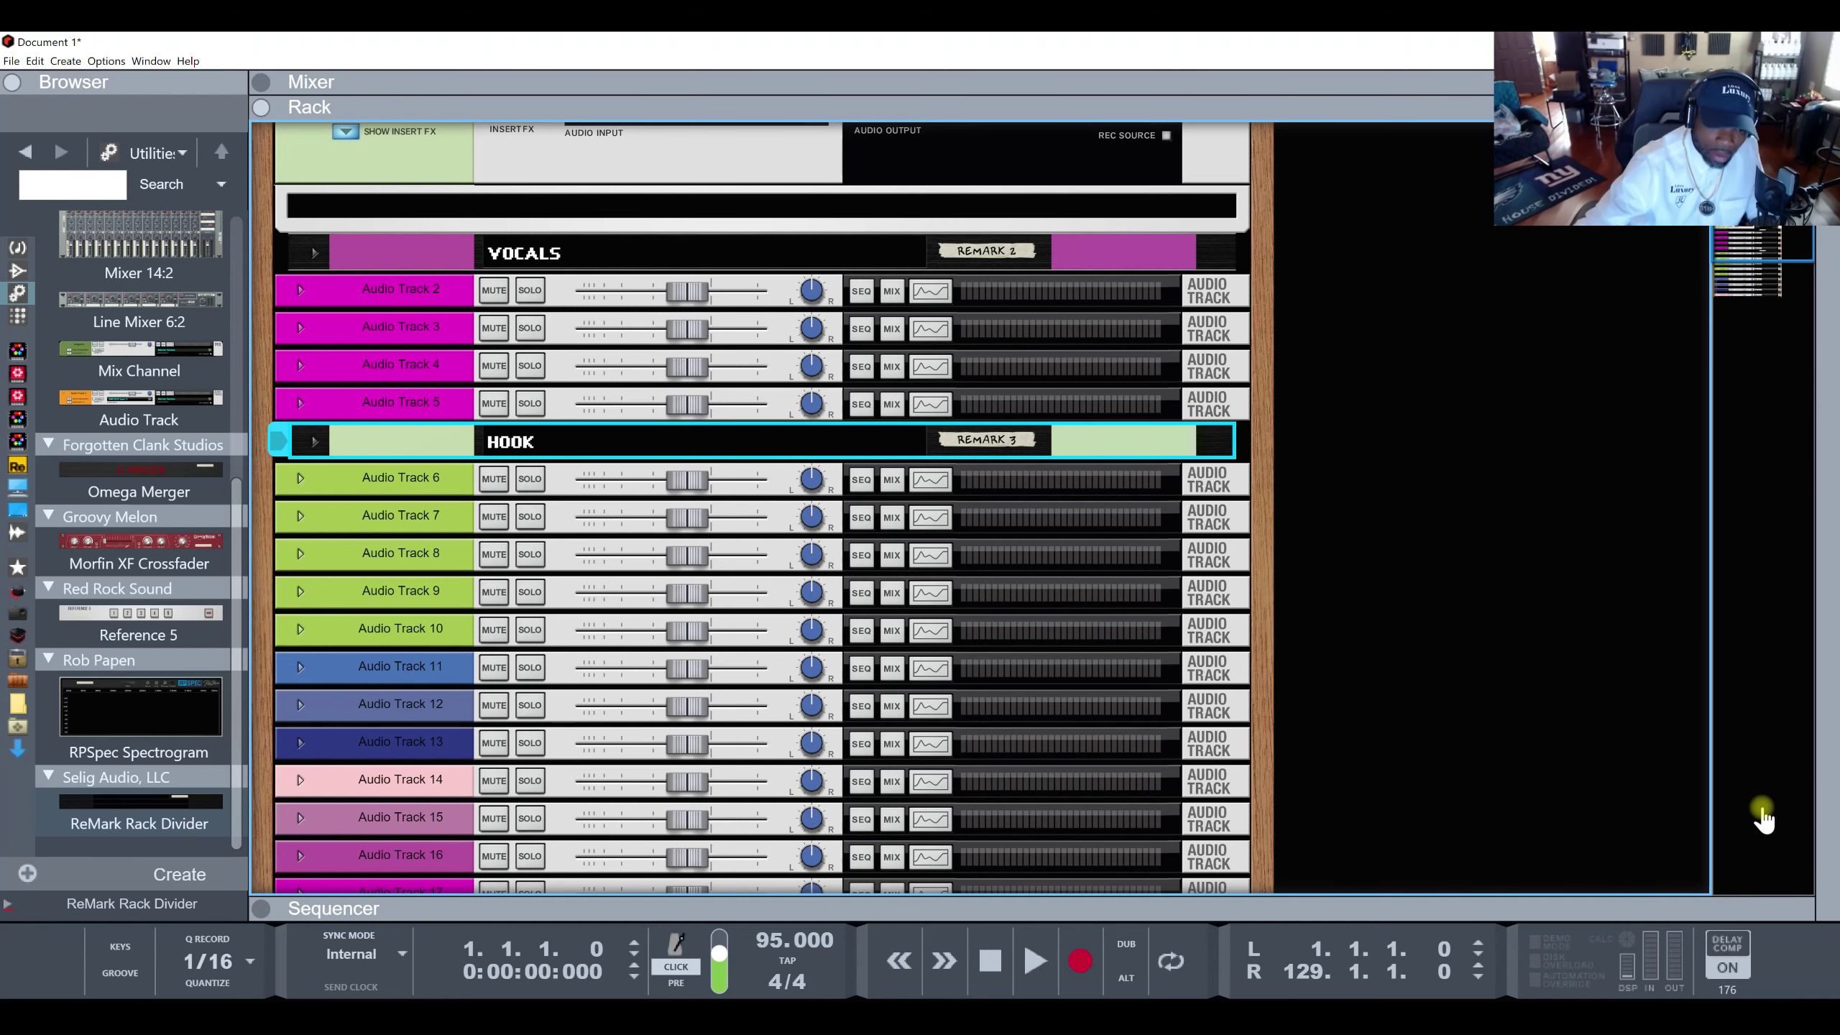
scroll(1231, 623, down, 4)
scroll(944, 625, down, 3)
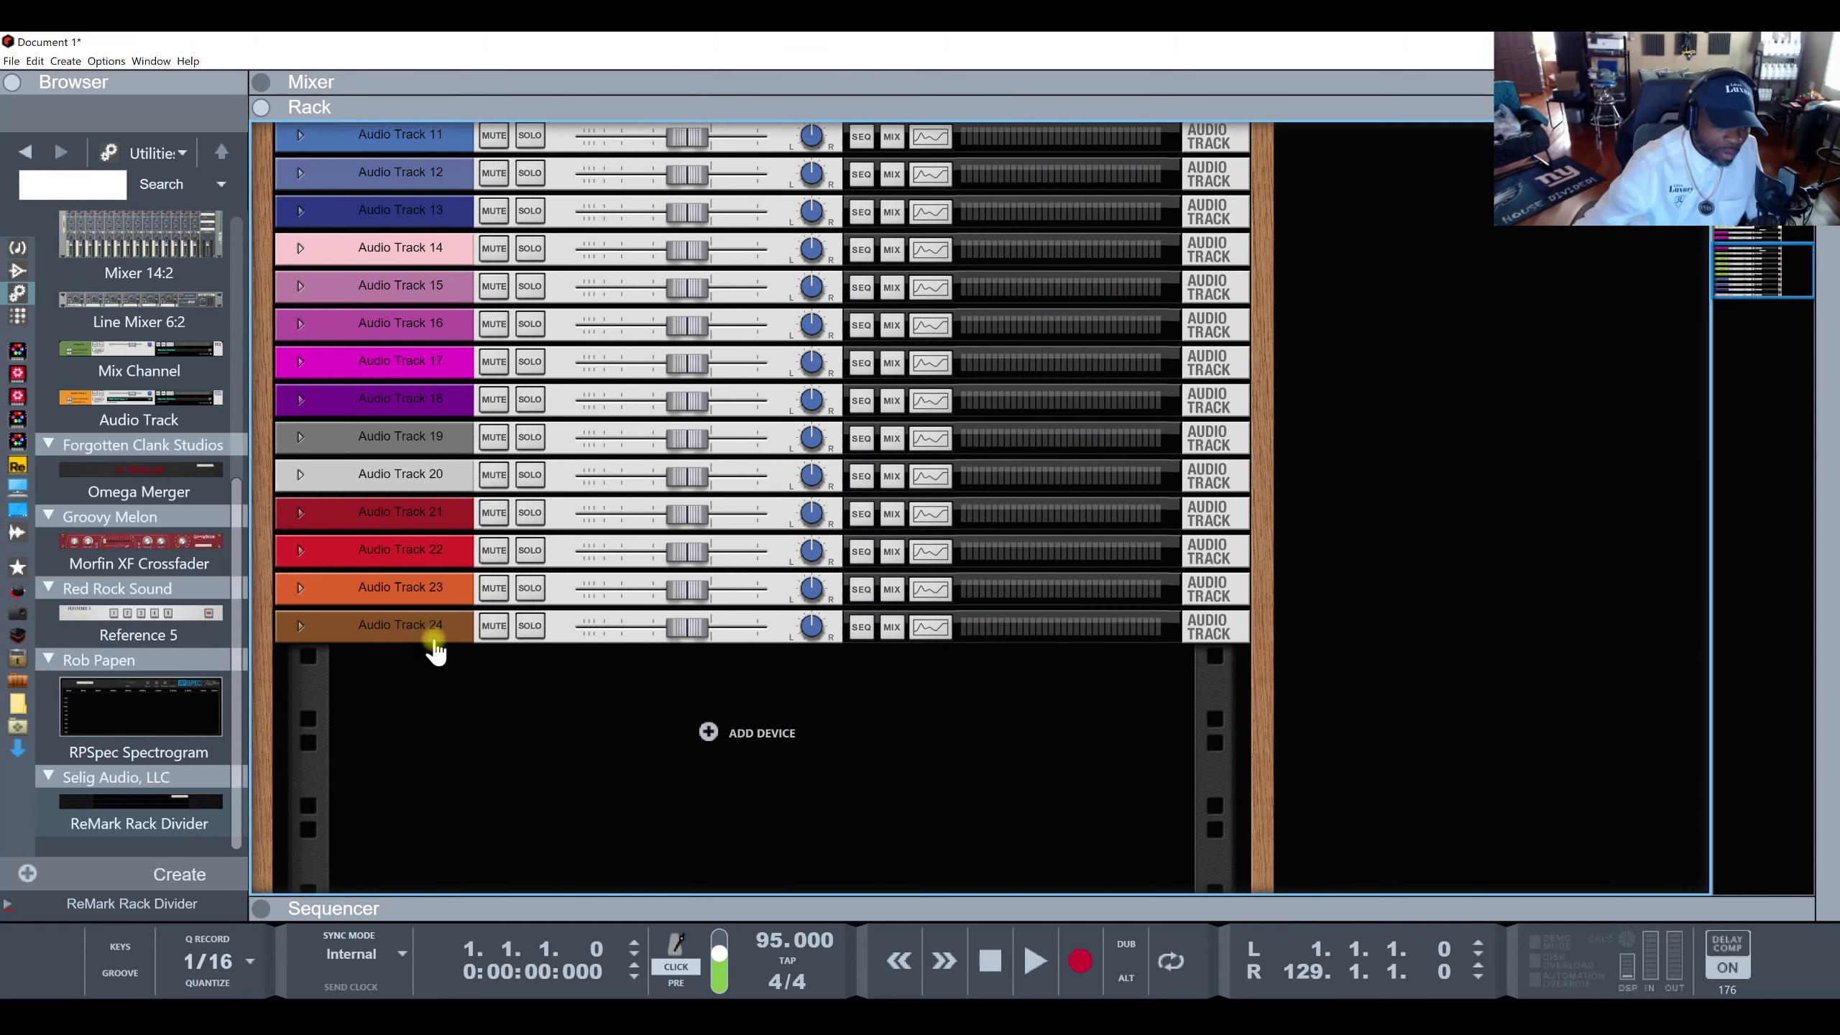
click(411, 629)
Select from the VOCALS divider through Audio Track 24 and duplicate those devices and tracks.
right_click(416, 637)
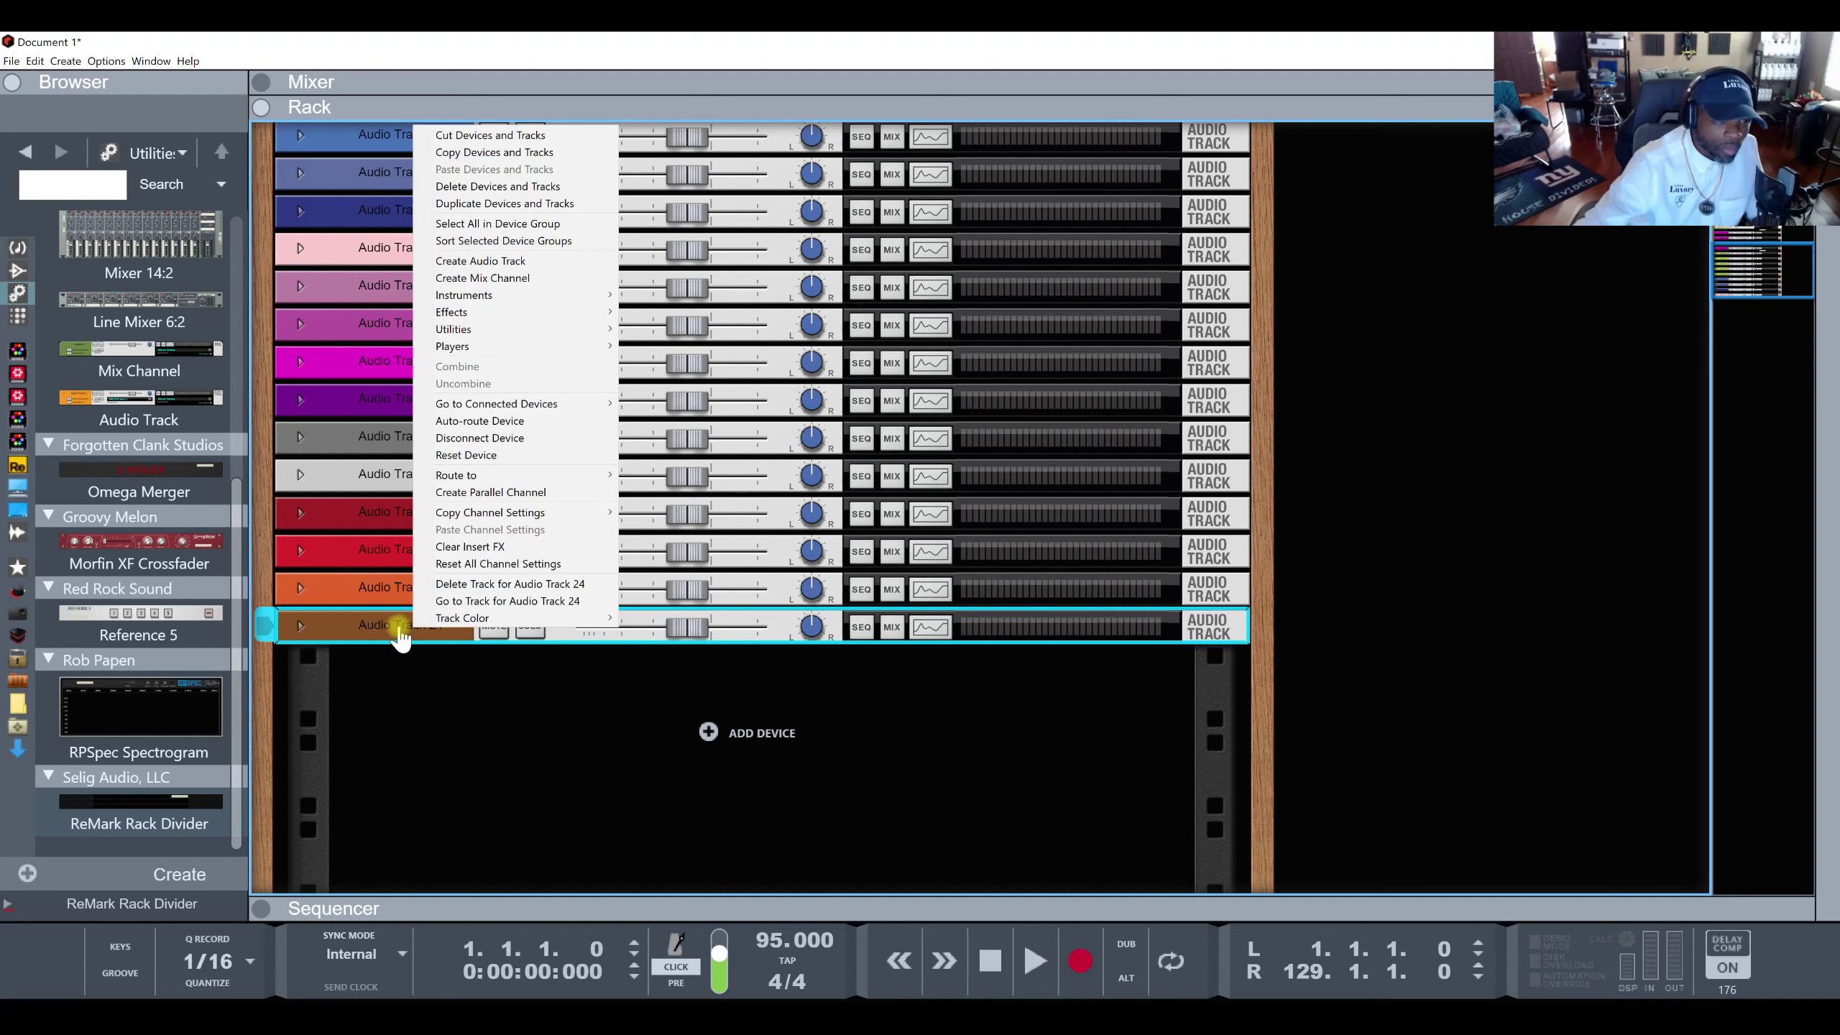
click(400, 636)
click(710, 738)
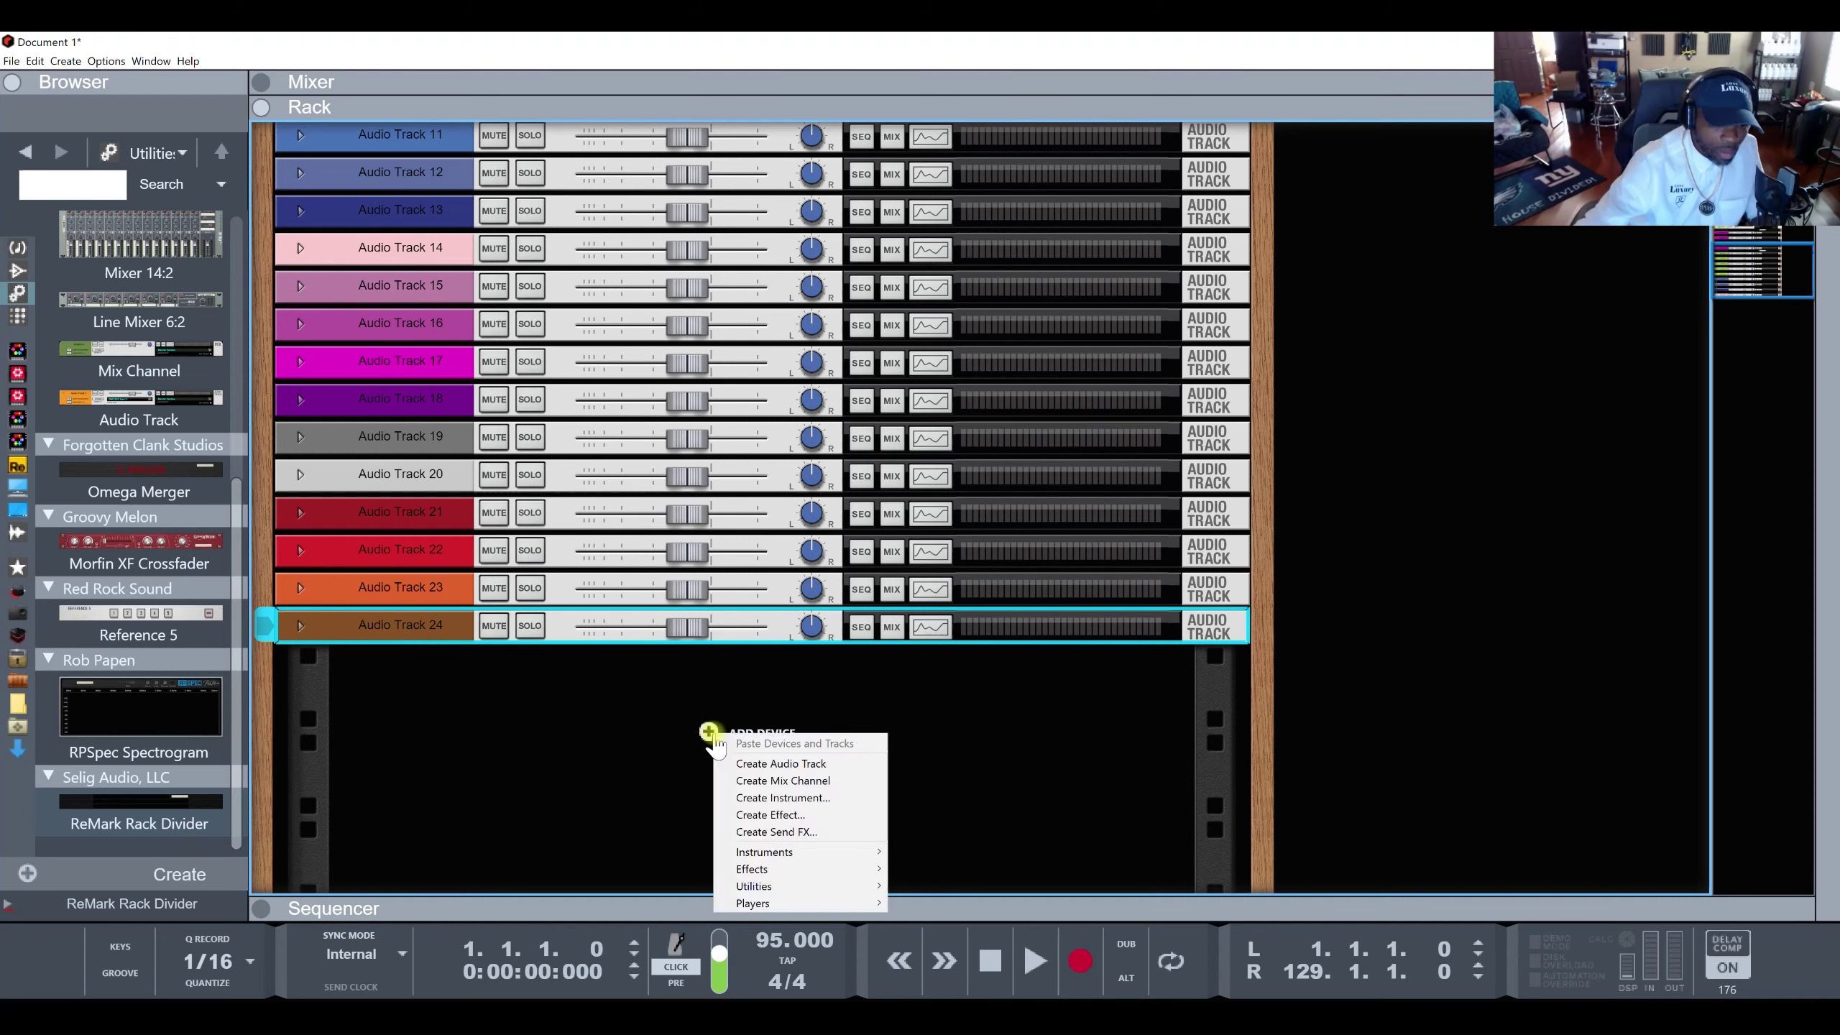
click(513, 717)
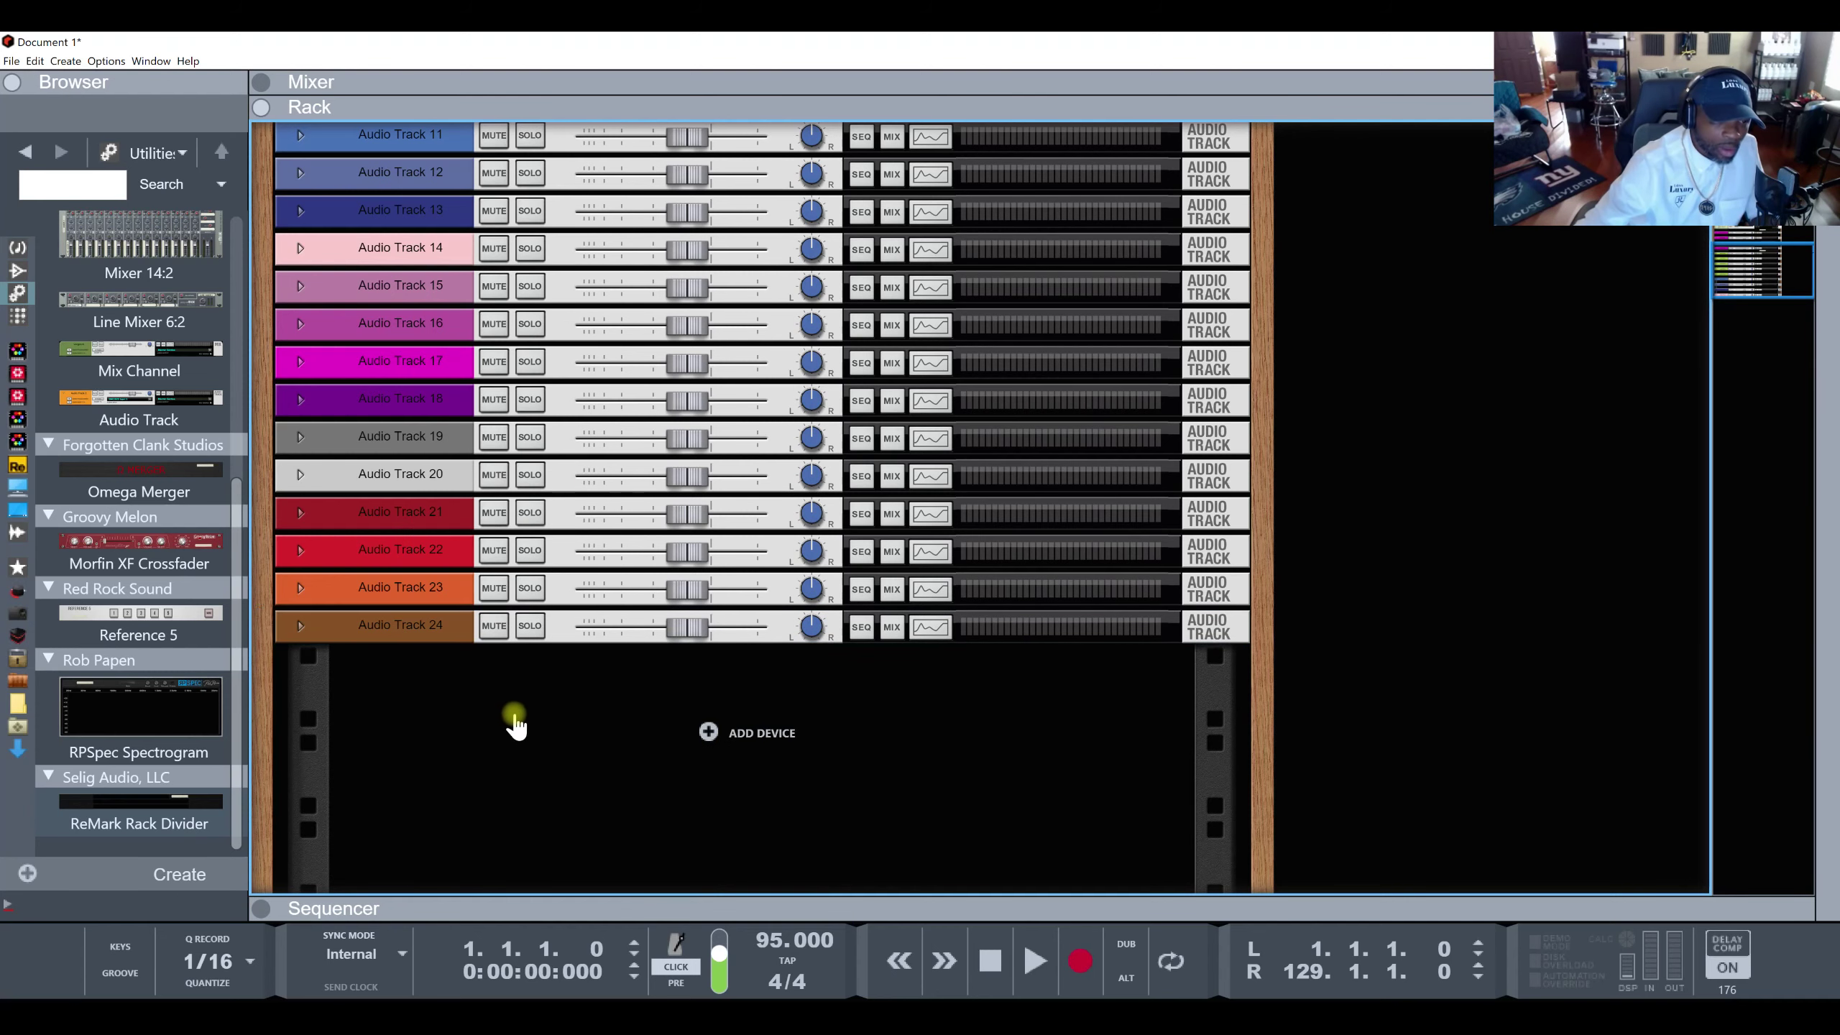
scroll(499, 724, up, 7)
click(411, 366)
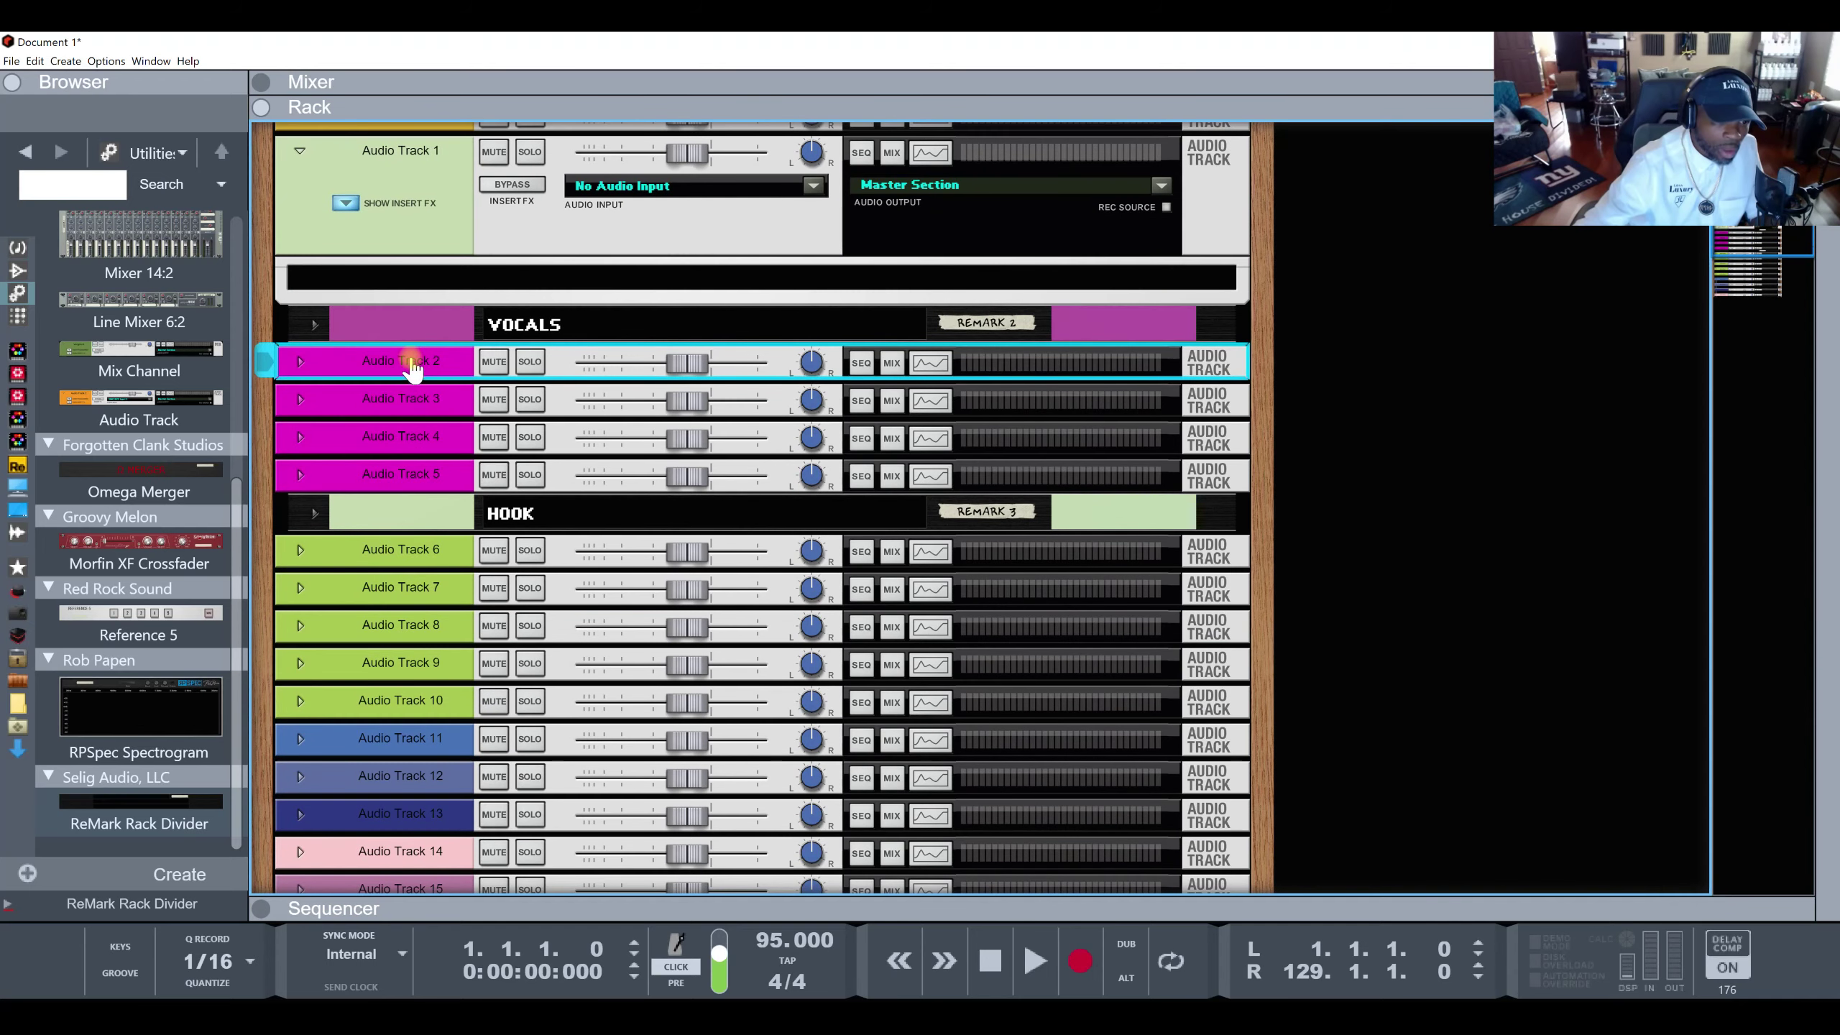
click(406, 326)
scroll(463, 471, down, 7)
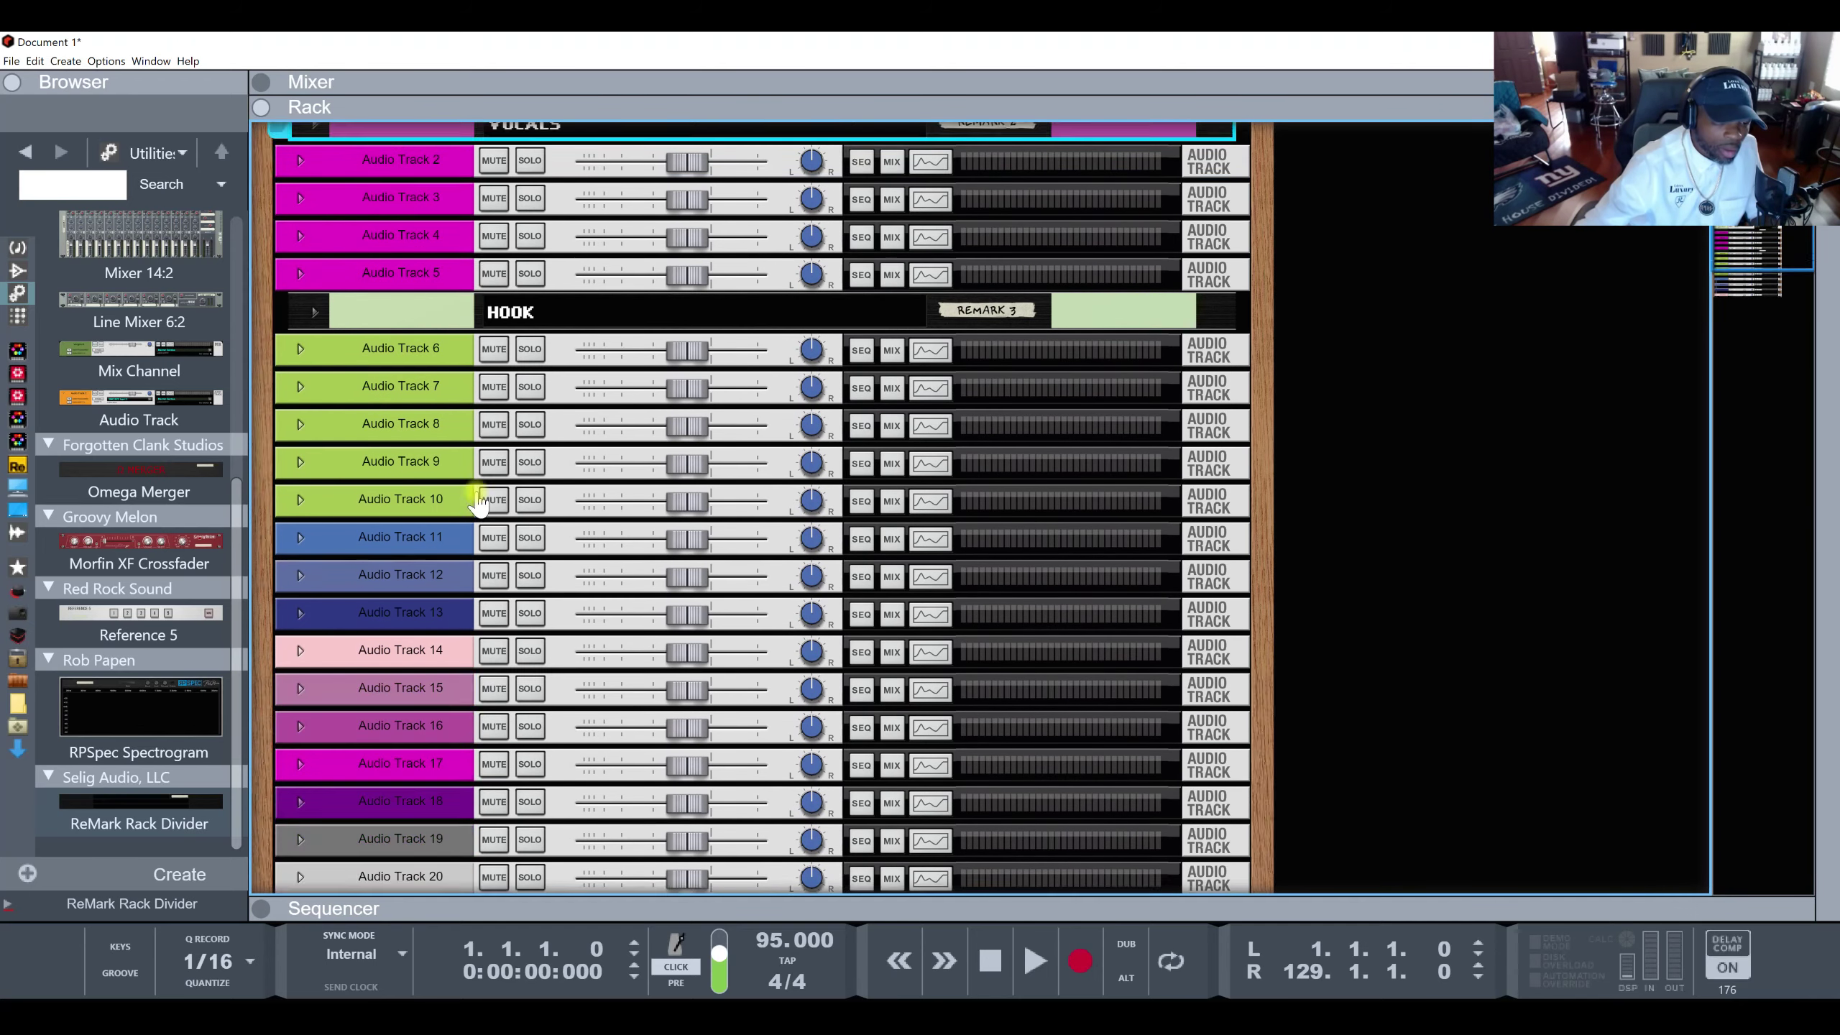
shift+click(424, 628)
right_click(412, 627)
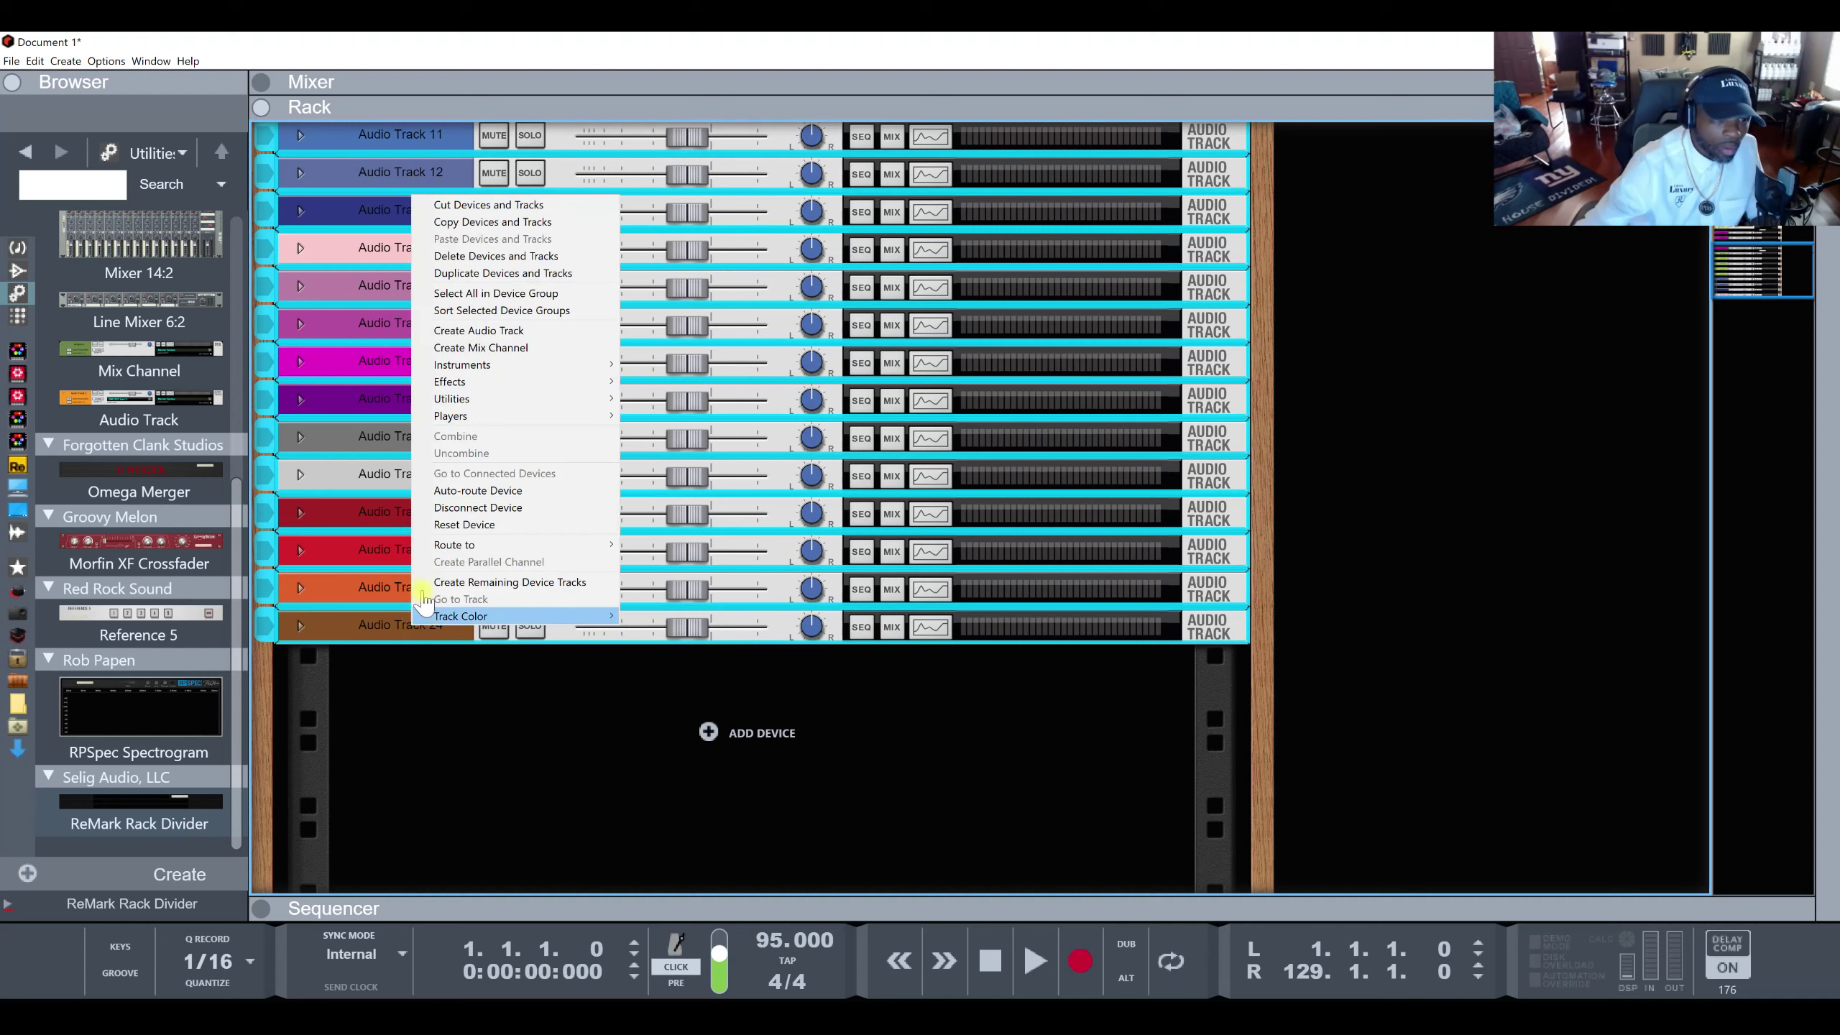
click(472, 273)
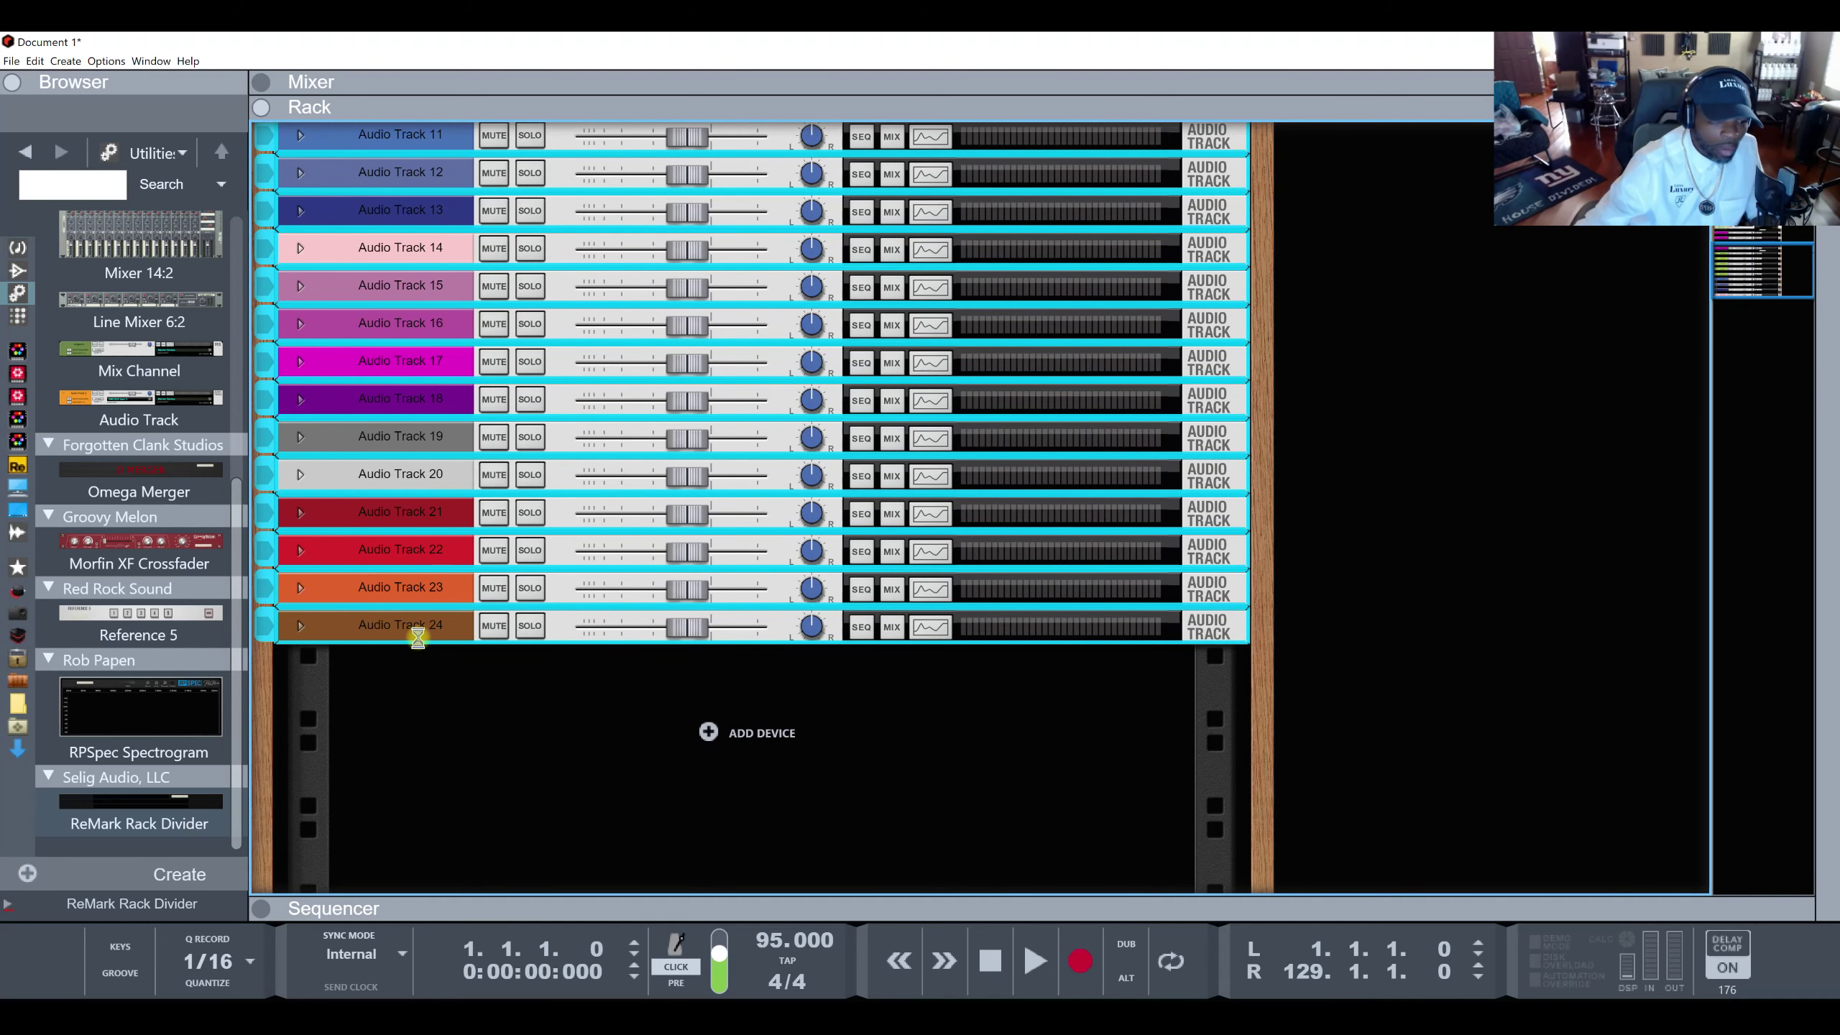
Duplicate the enlarged range, VOCALS through the last copied track, a second time.
scroll(421, 619, down, 10)
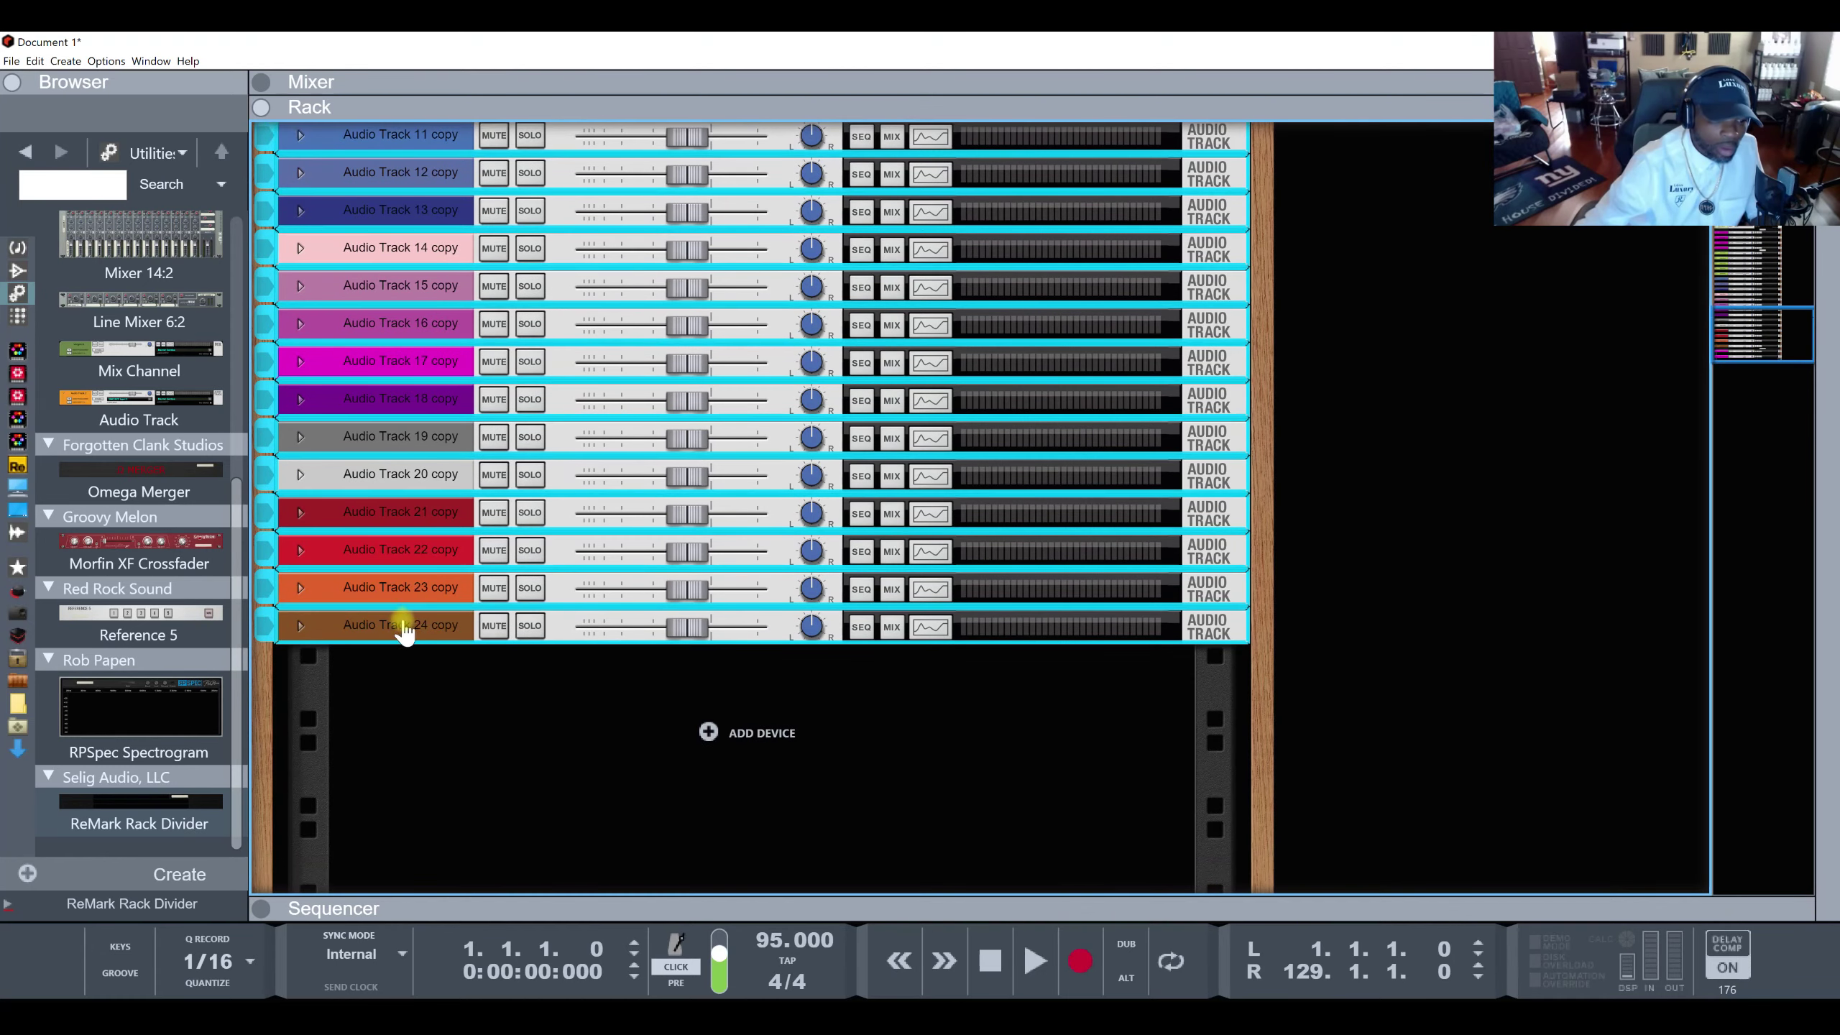
scroll(420, 638, up, 10)
scroll(424, 667, up, 15)
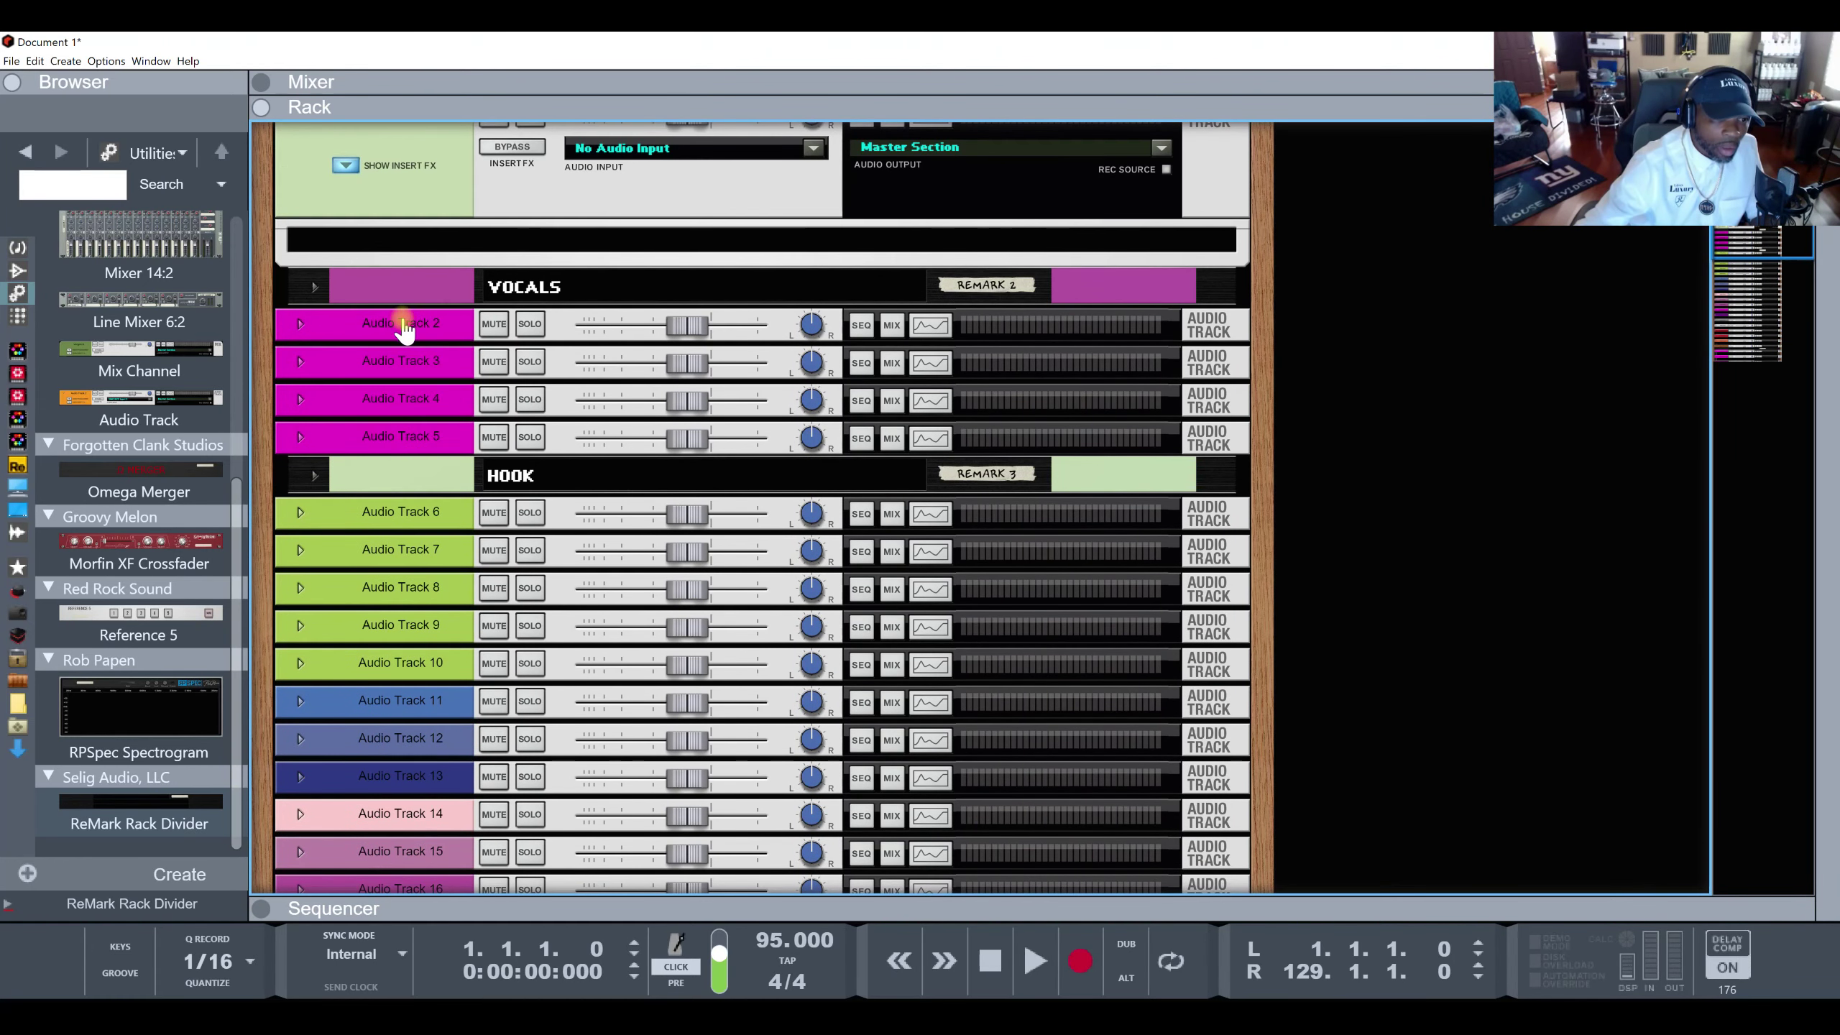
click(399, 290)
scroll(435, 435, down, 3)
scroll(453, 515, down, 18)
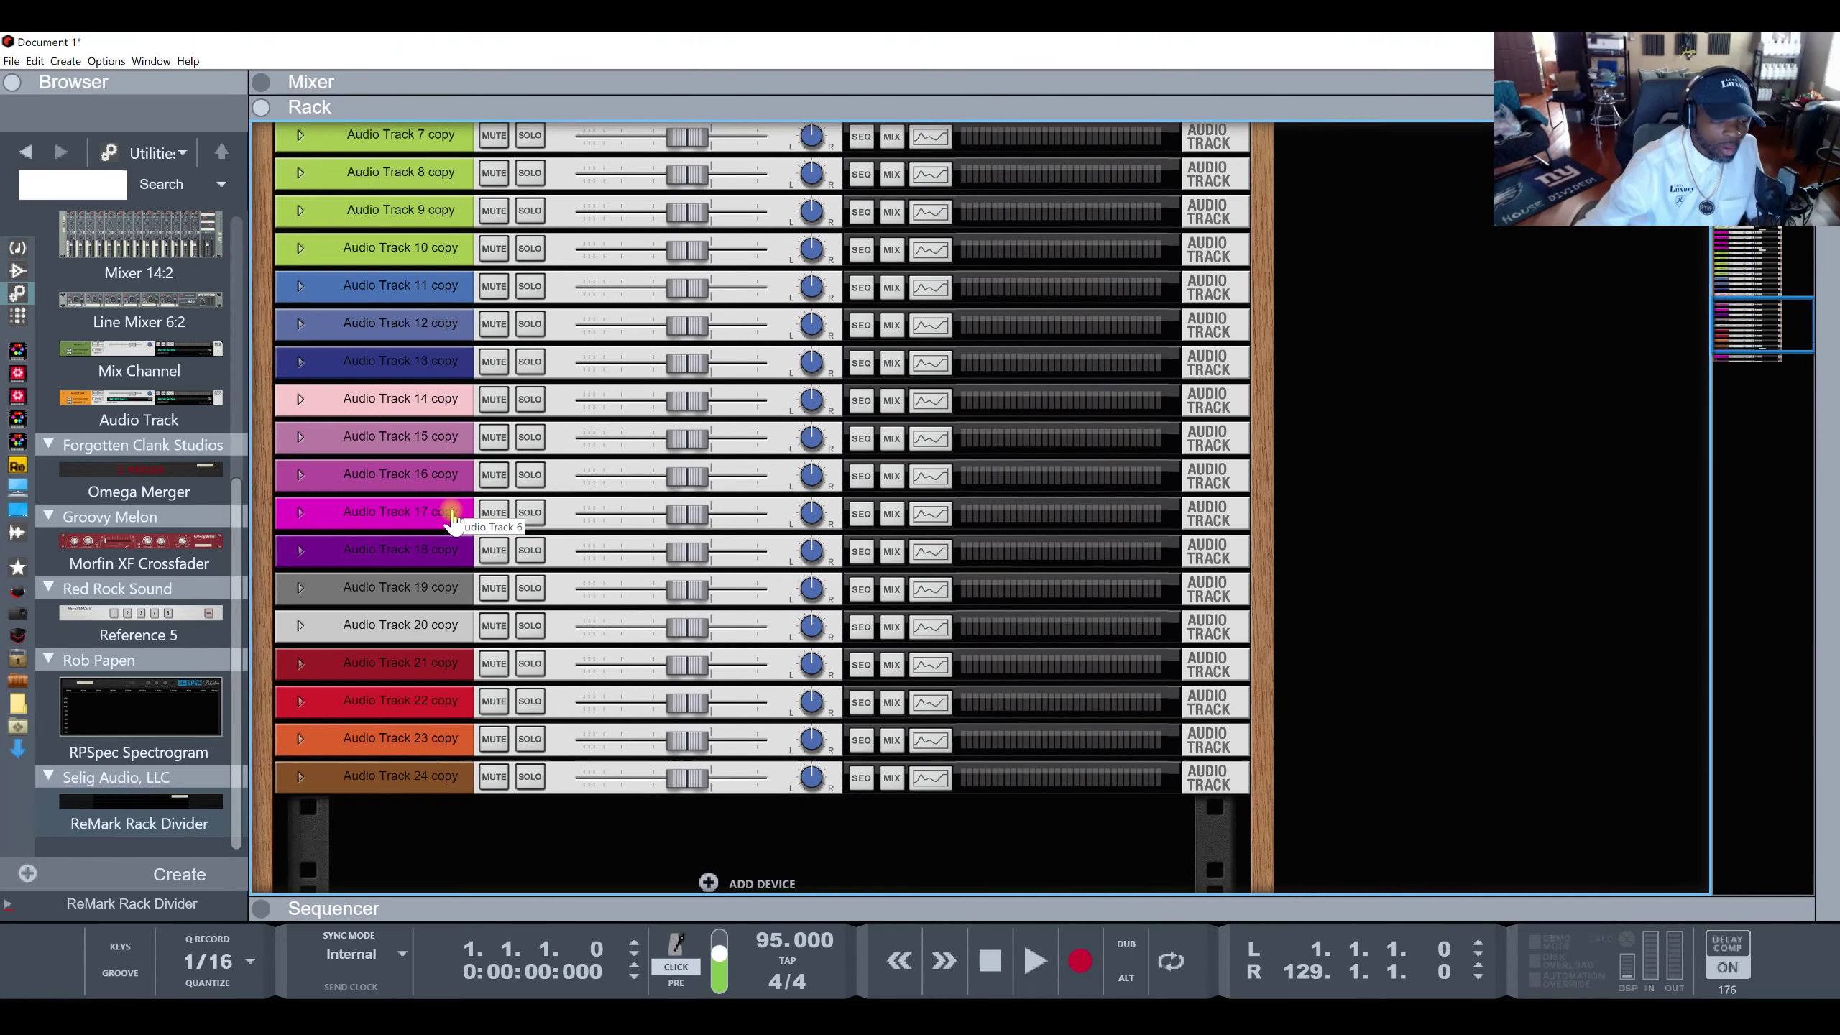
shift+click(417, 628)
right_click(407, 628)
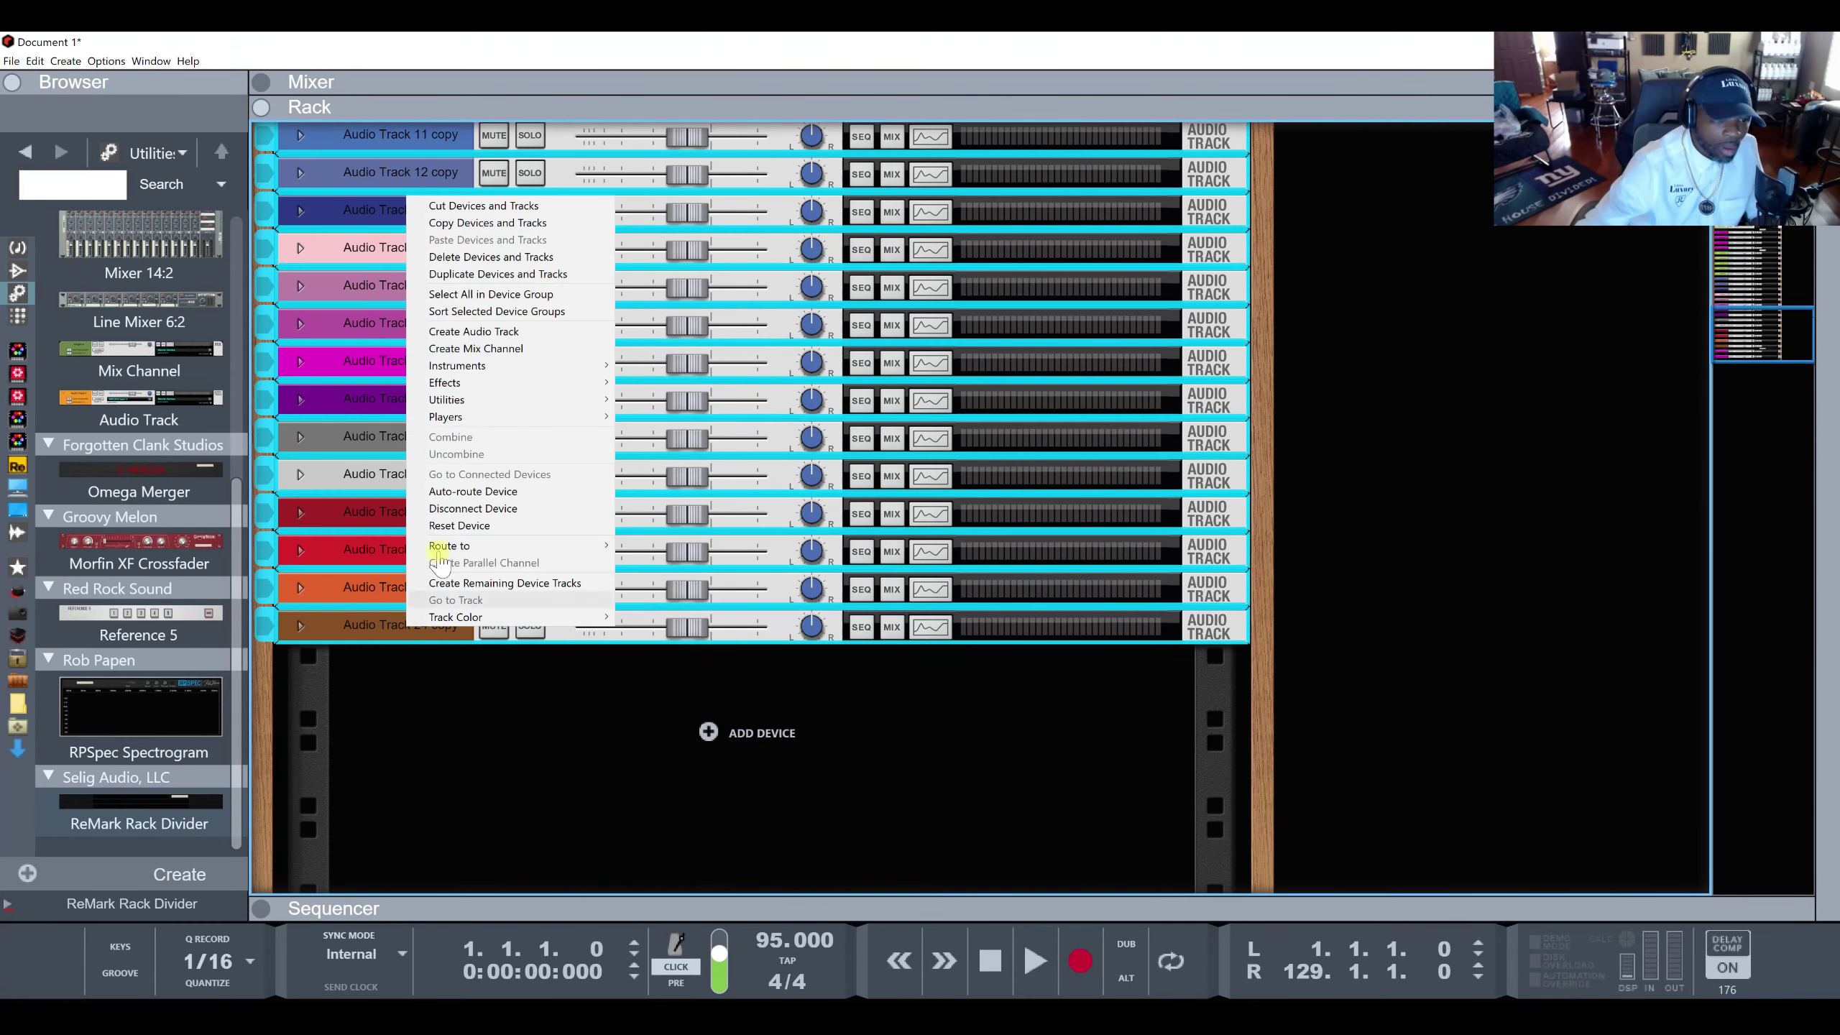
click(479, 275)
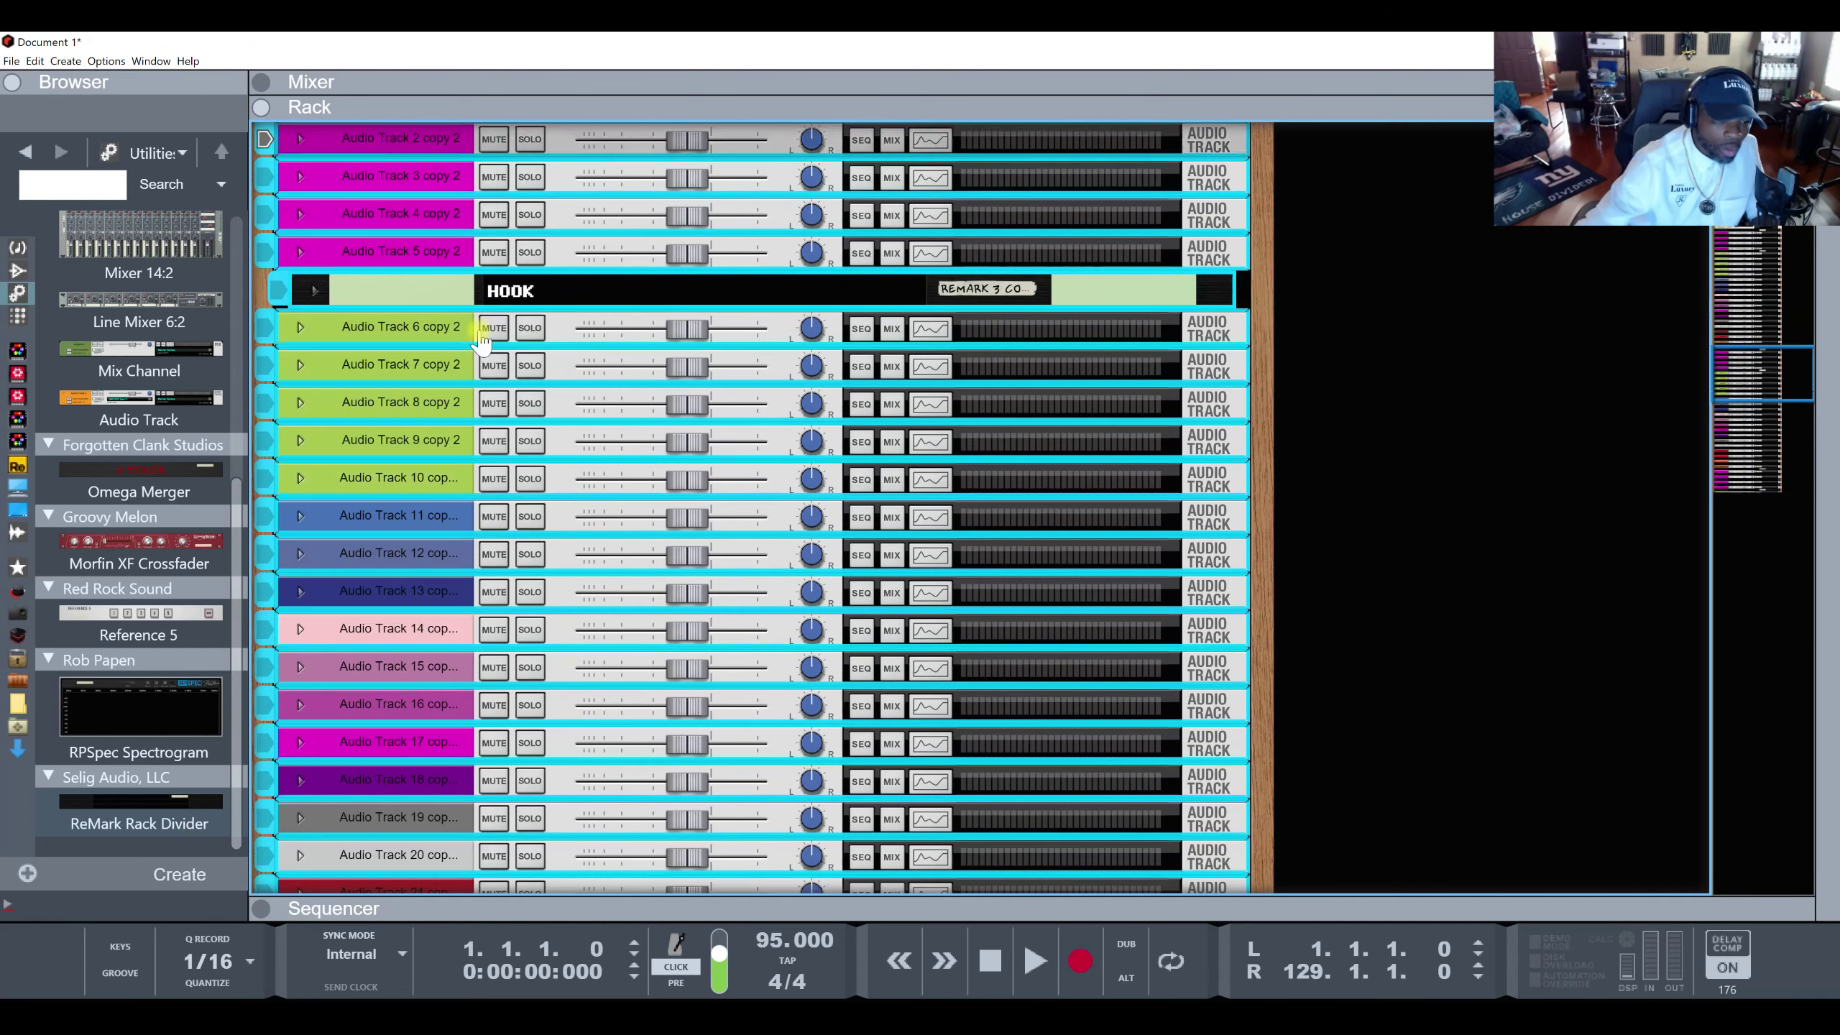
scroll(457, 496, up, 5)
Select from the BEAT track down to the last rack track and duplicate the whole range.
scroll(457, 496, up, 15)
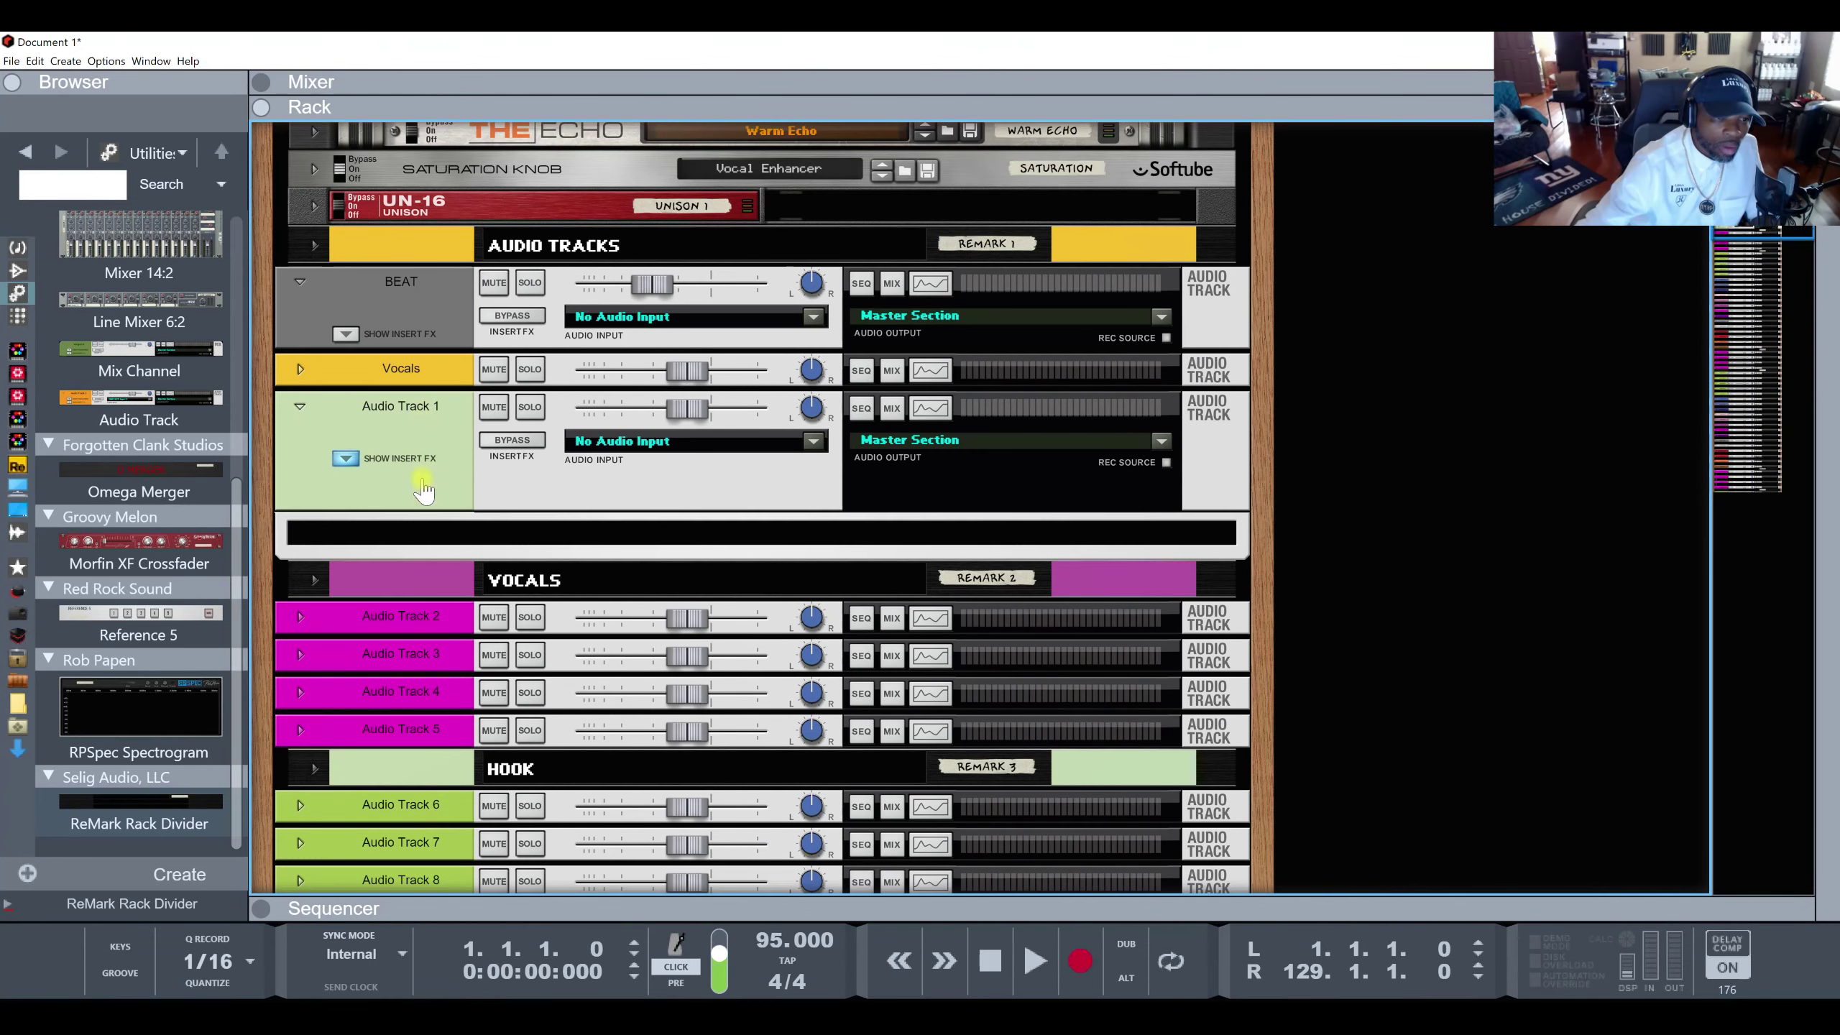
click(410, 308)
scroll(467, 508, down, 15)
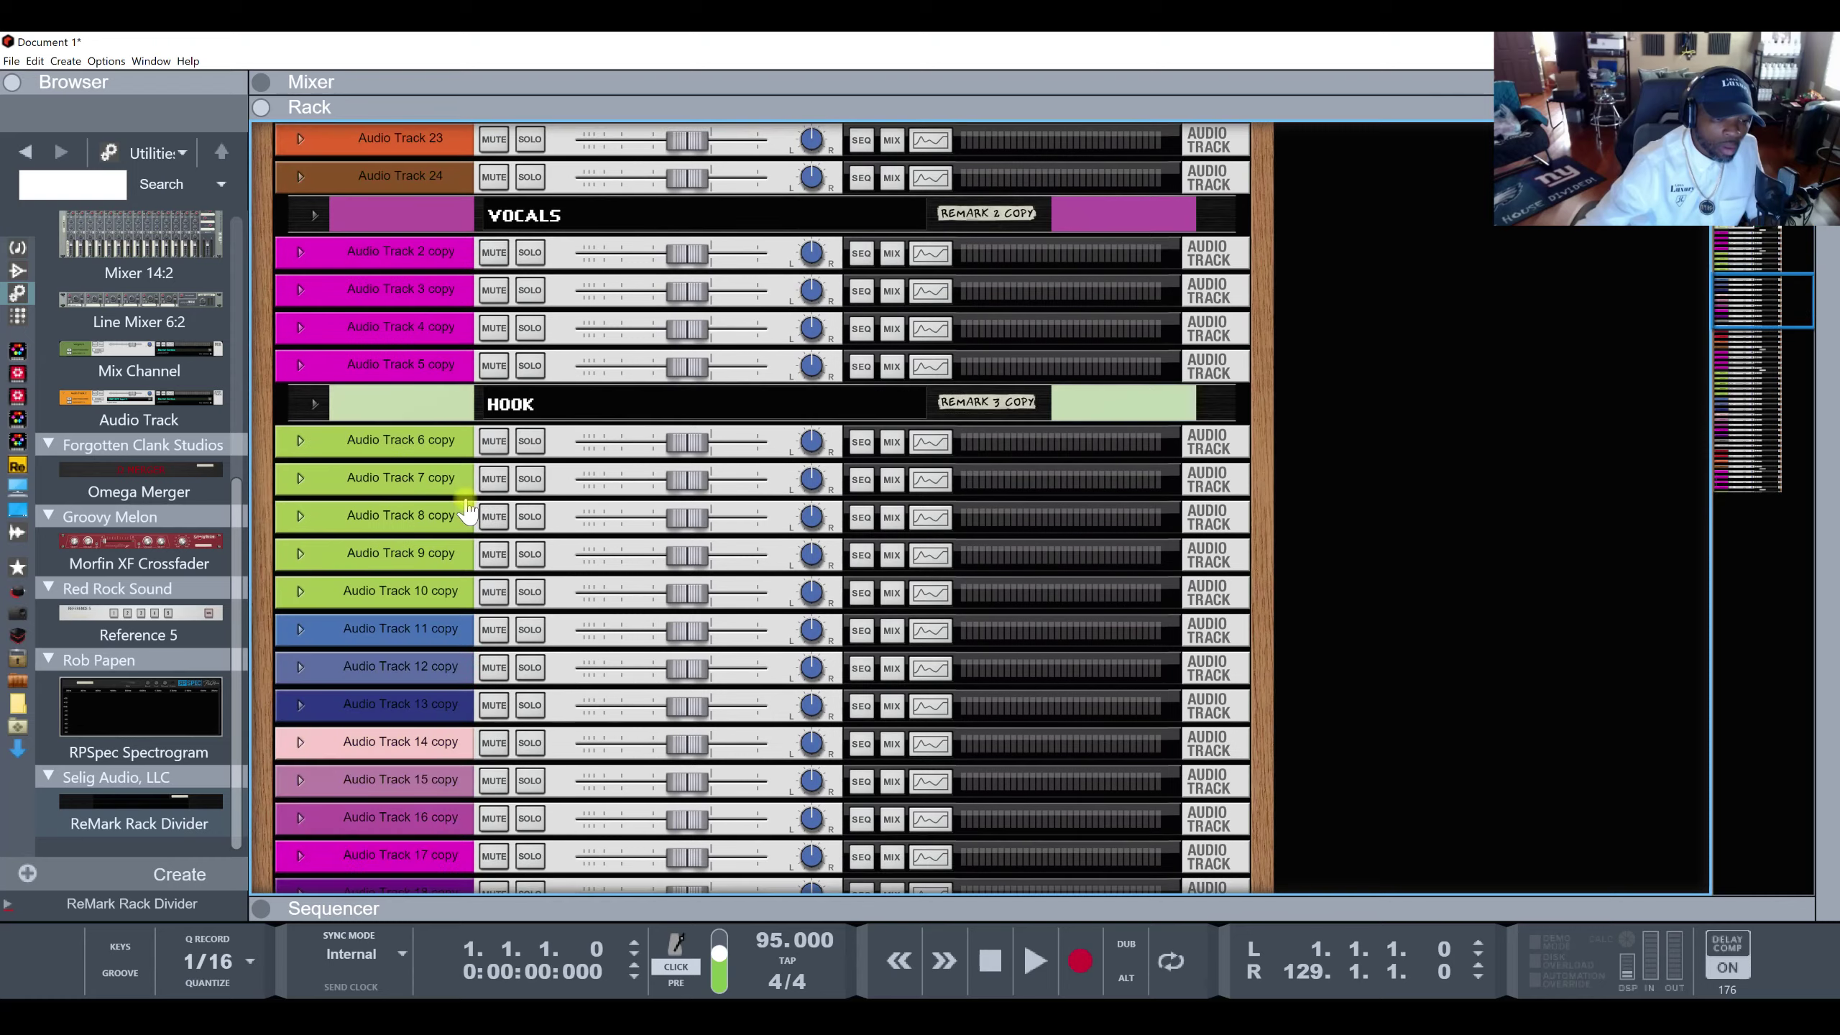
scroll(467, 507, down, 15)
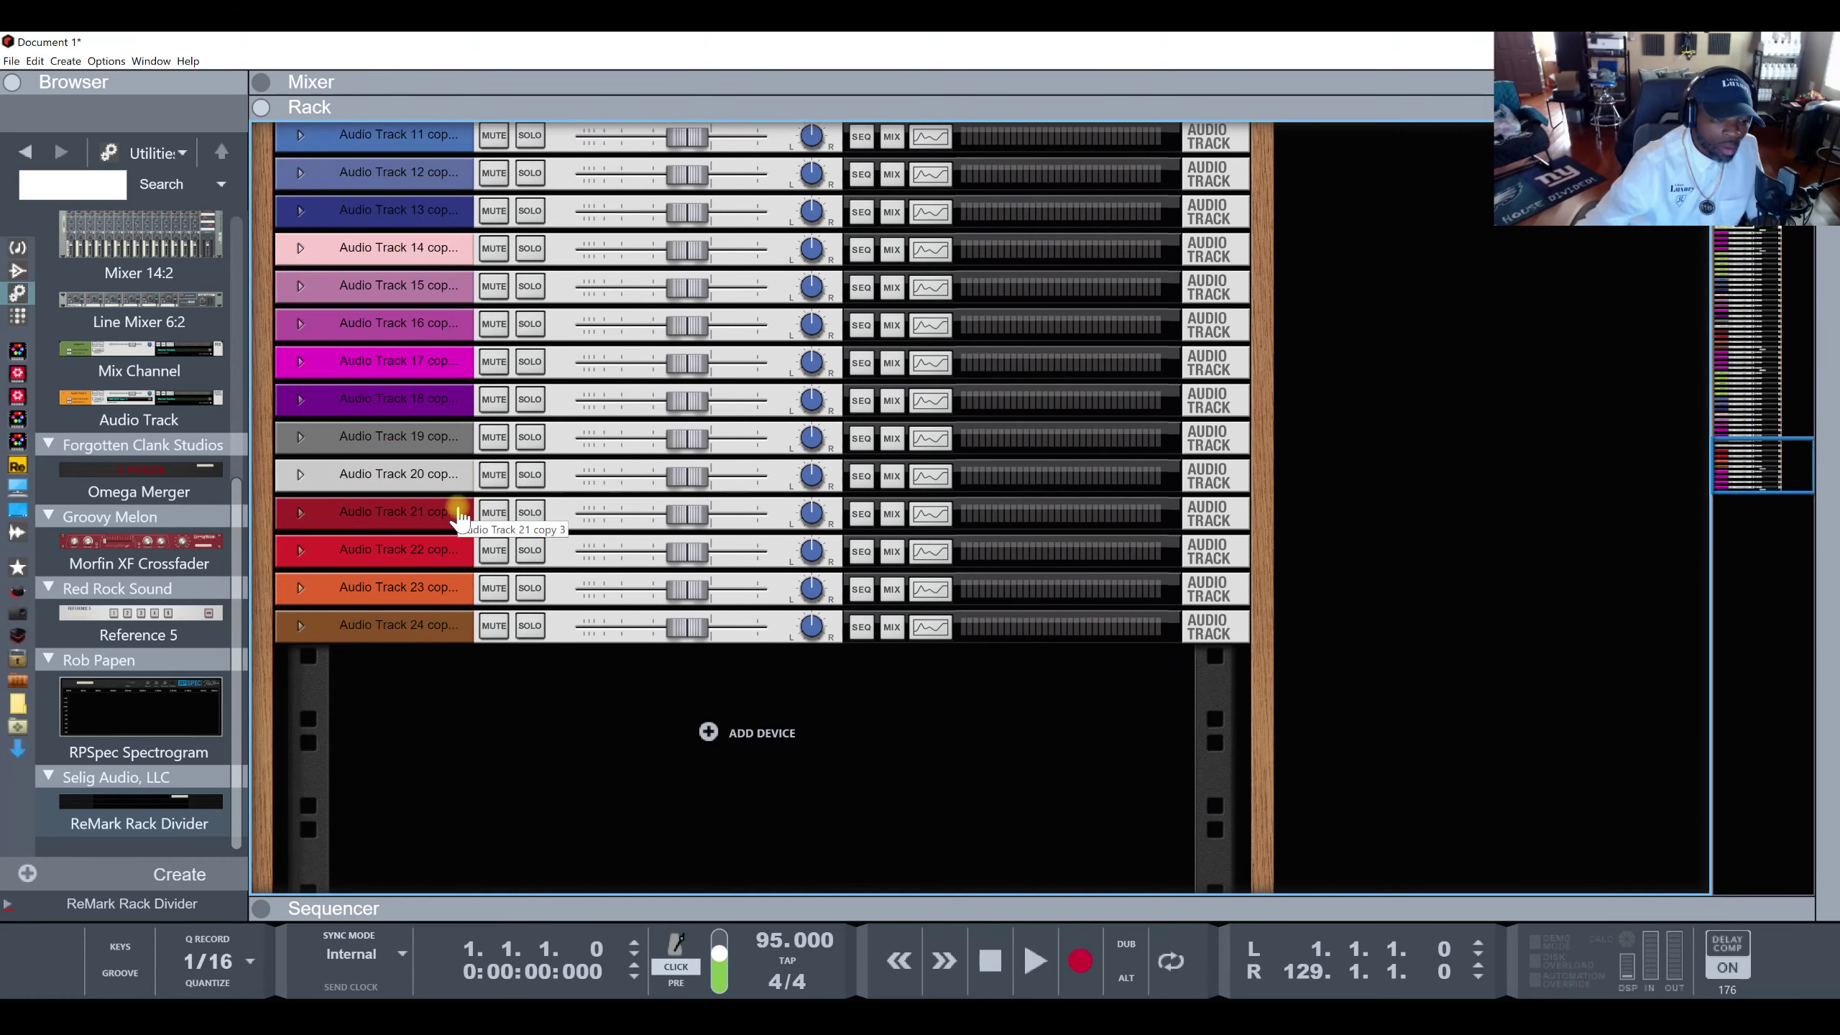
shift+click(440, 626)
right_click(435, 629)
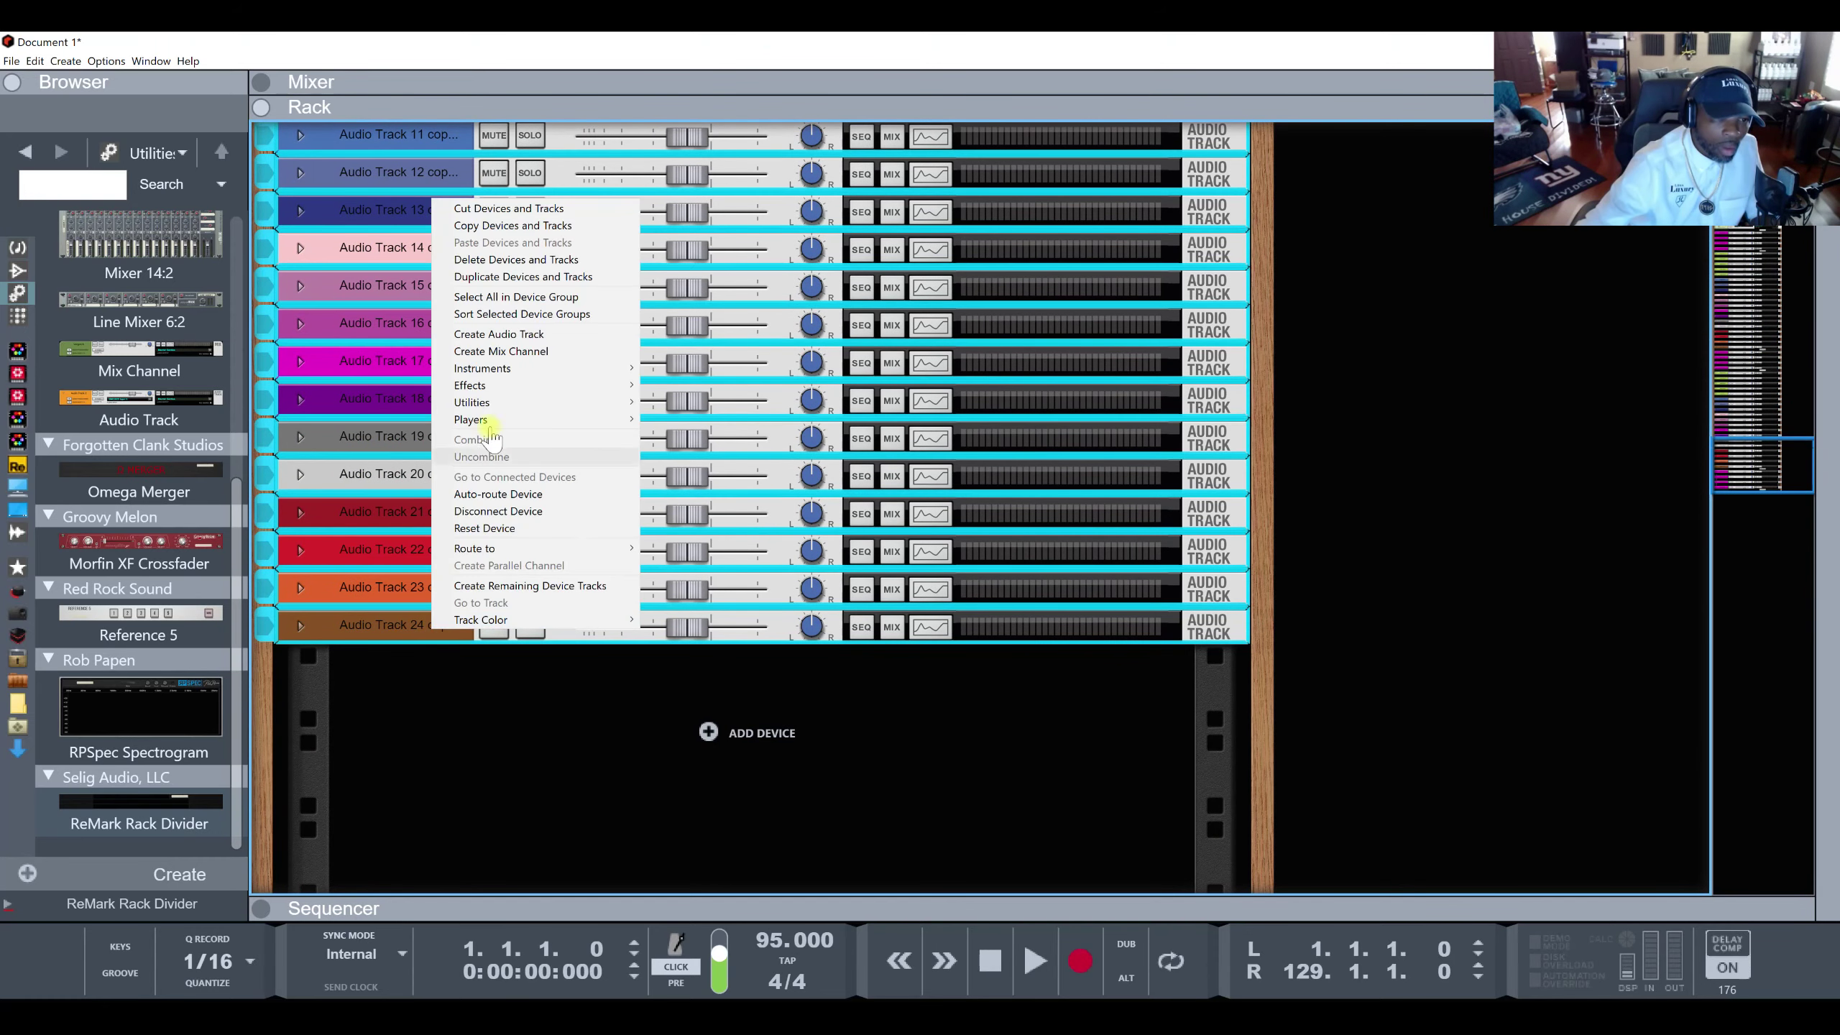
click(520, 280)
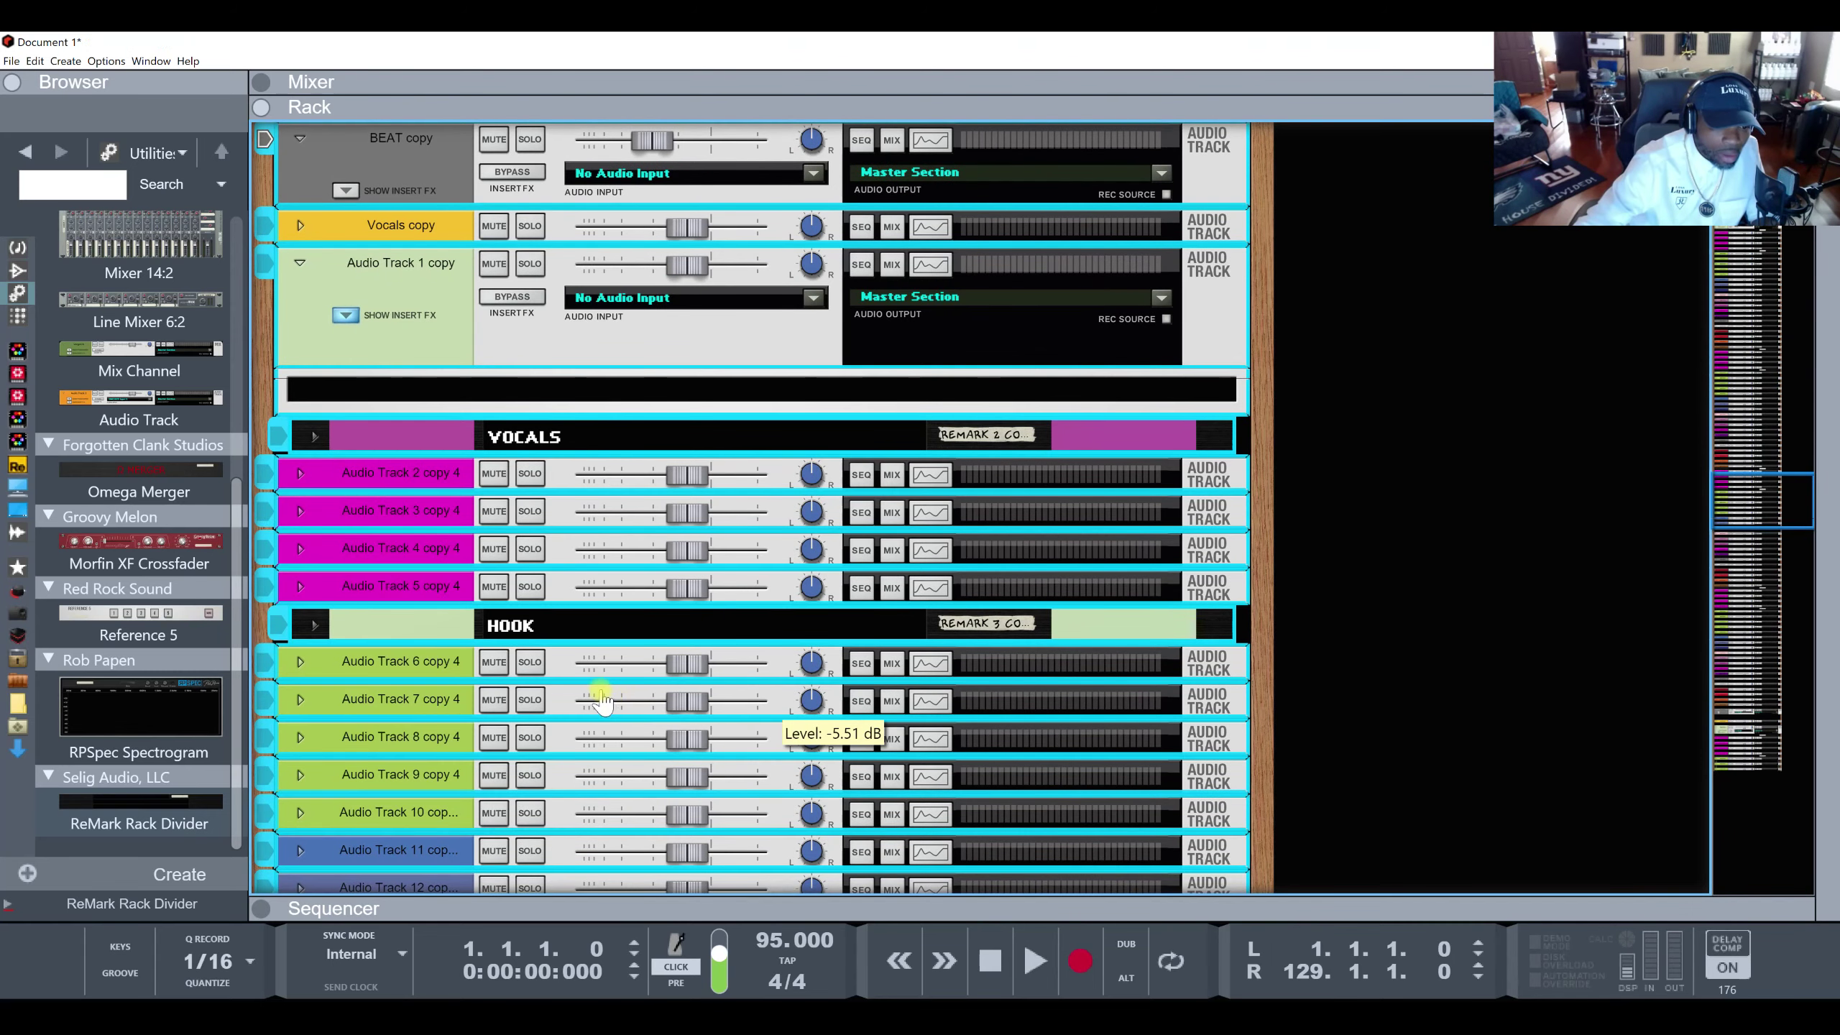
Scroll down to the new copies at the end of the rack.
scroll(586, 696, down, 5)
Paste another set of VOCALS and HOOK sections at the end of the rack.
scroll(579, 692, down, 20)
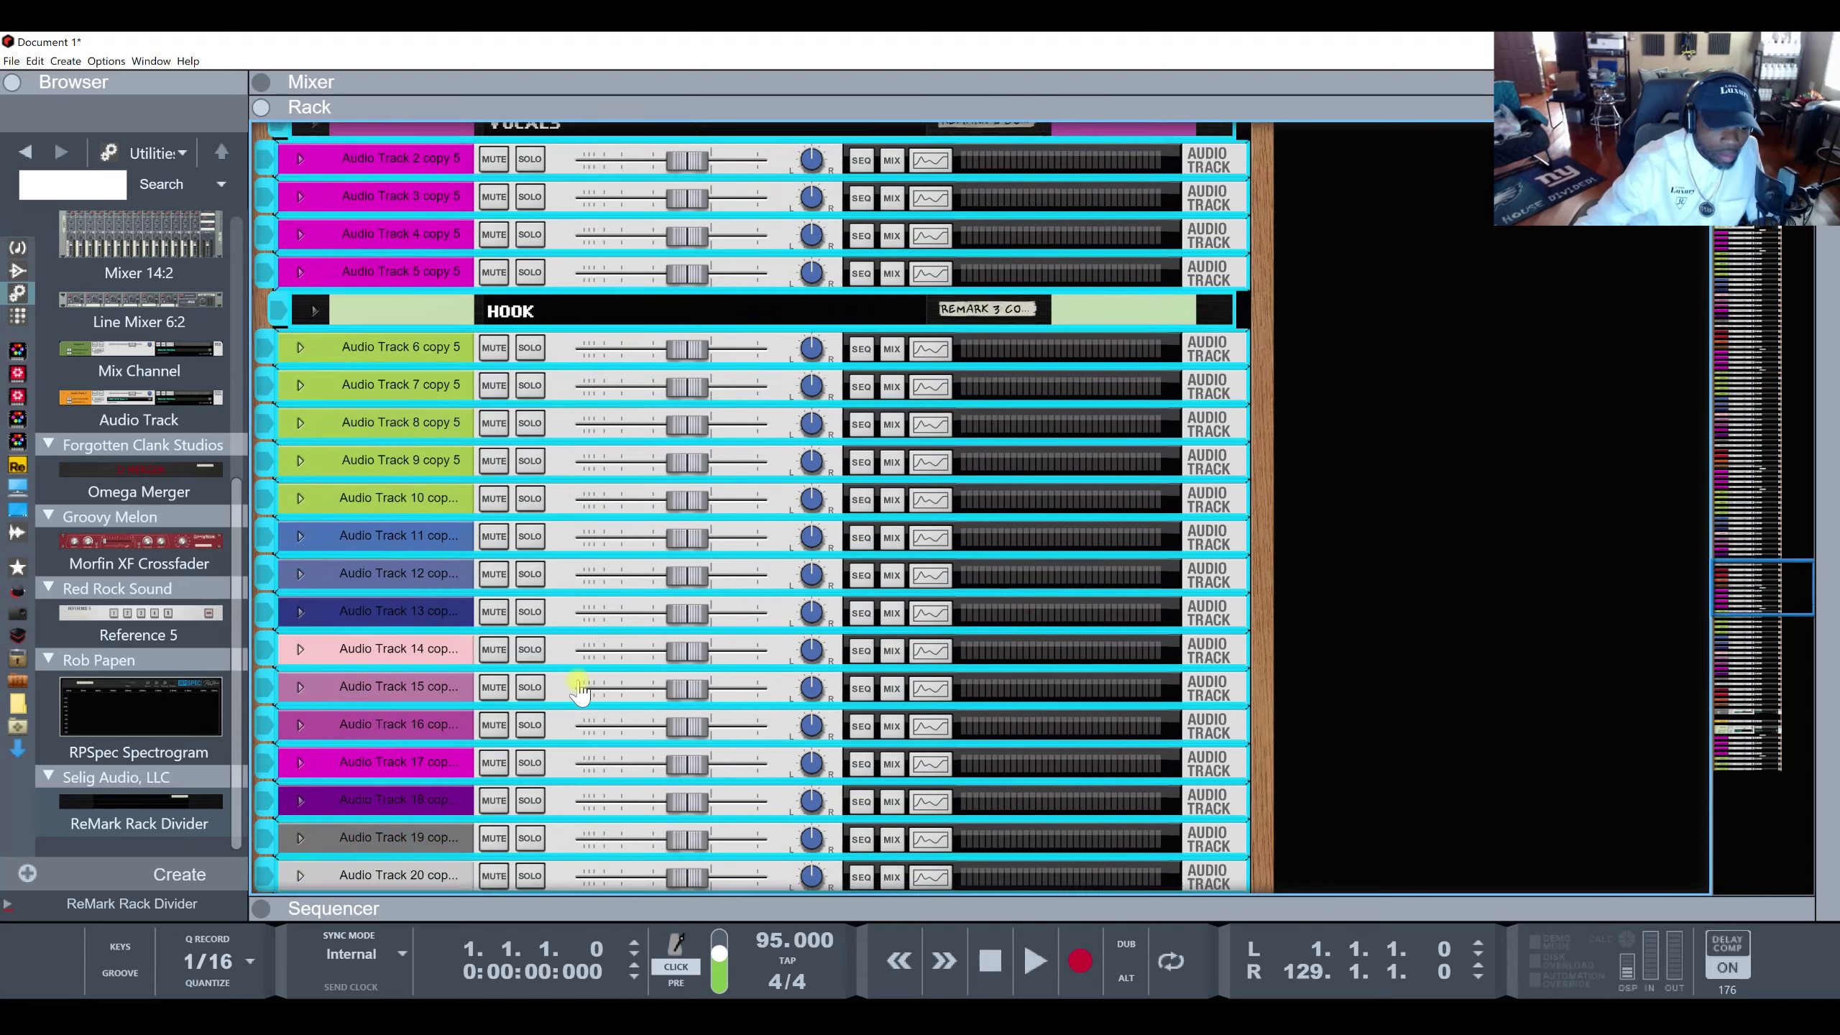
scroll(575, 692, down, 15)
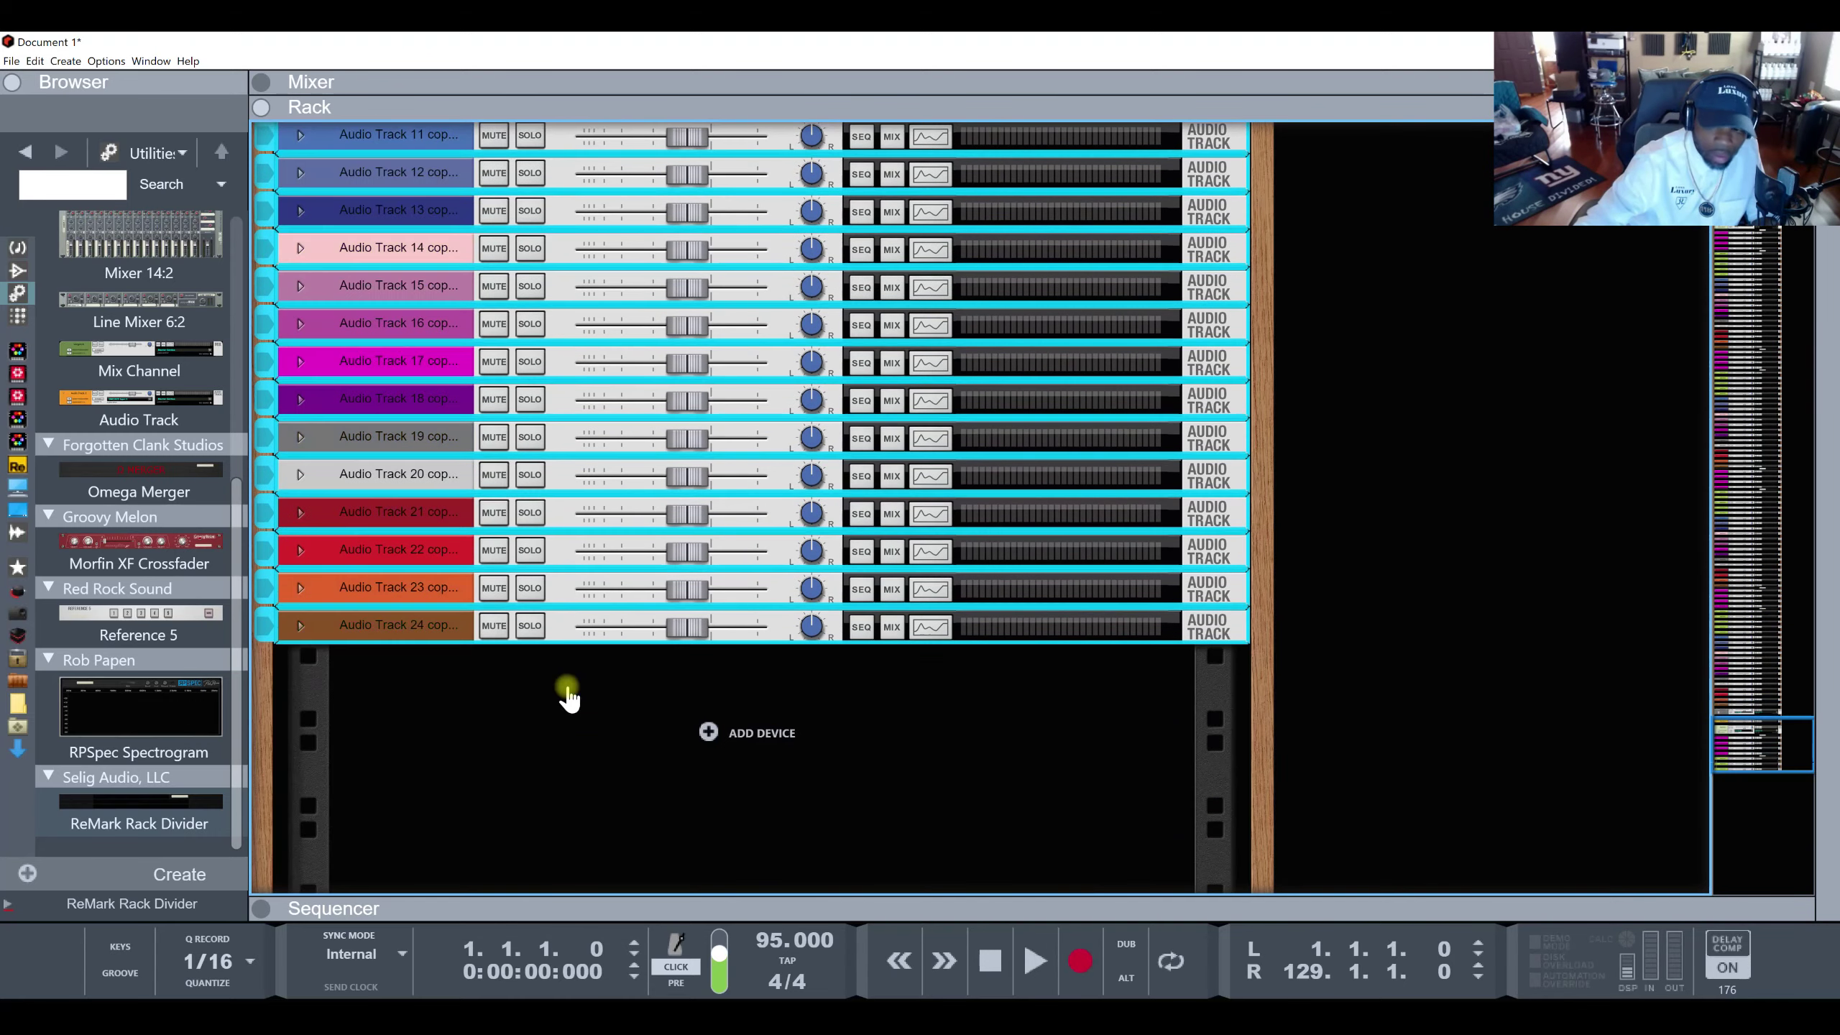
key(ctrl+v)
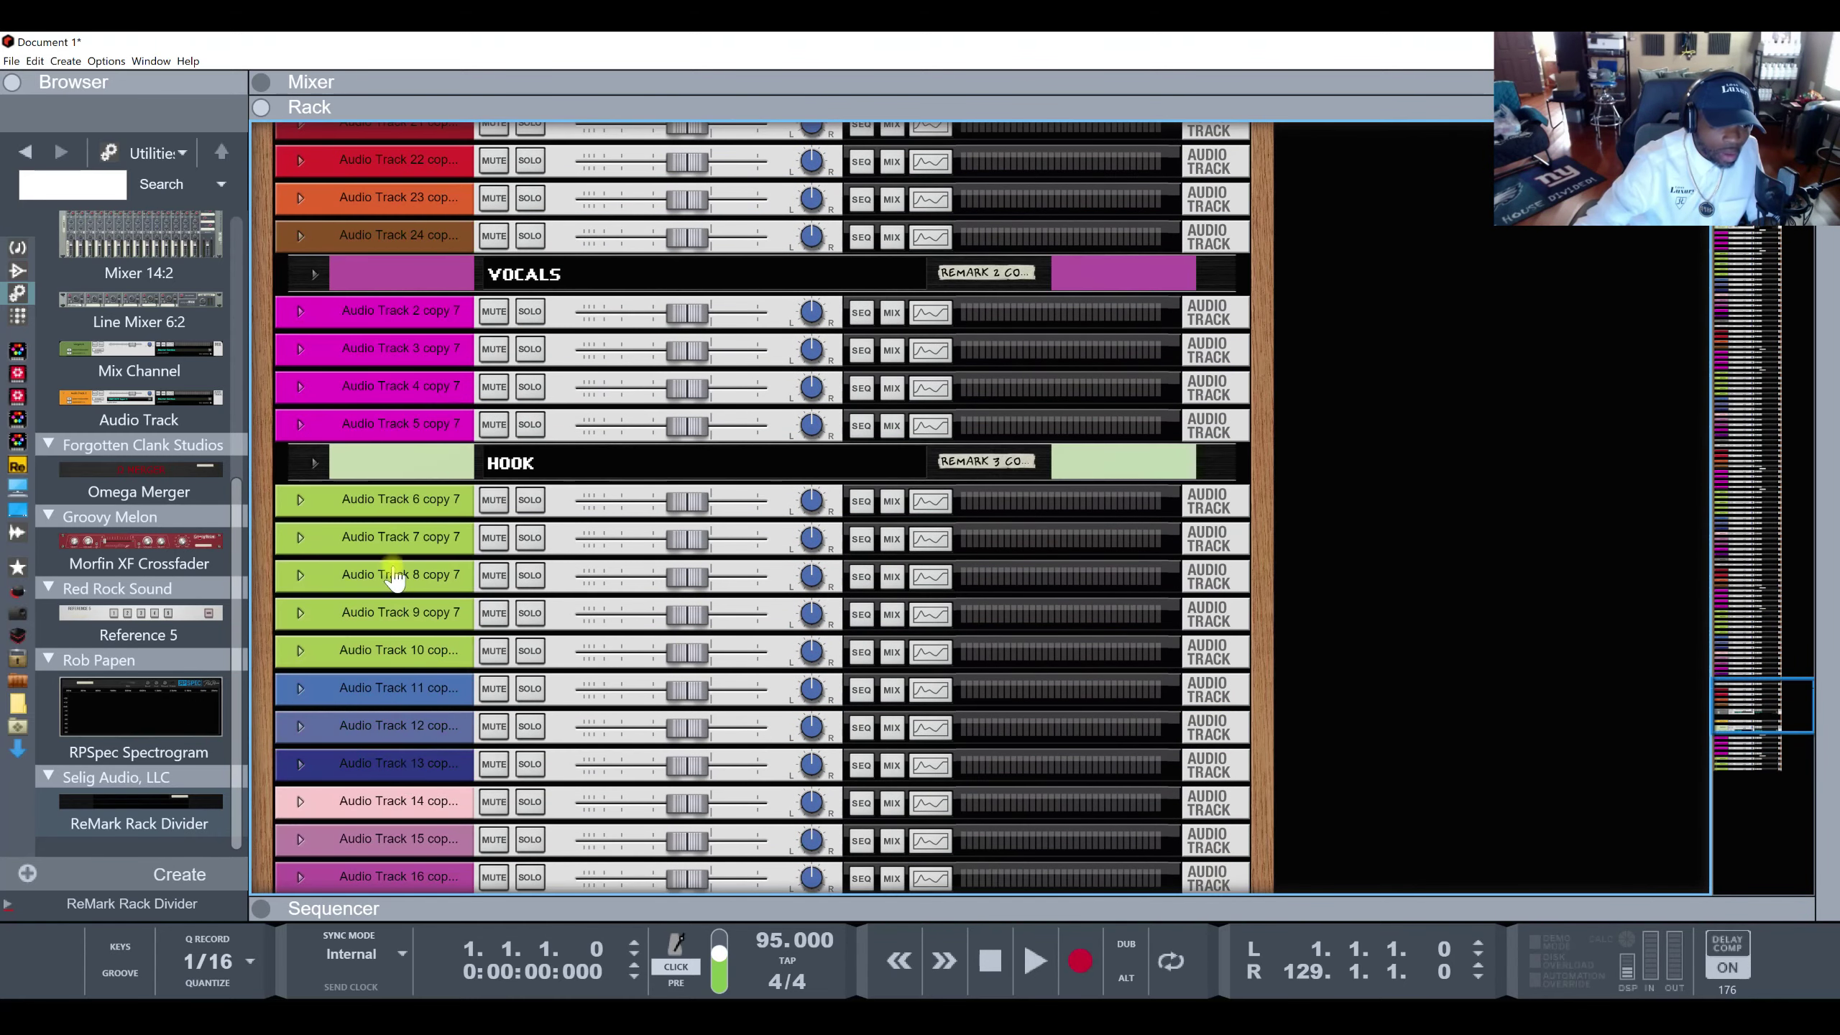
Select the tracks from track 6 through the last one and duplicate them.
click(398, 511)
scroll(478, 608, down, 6)
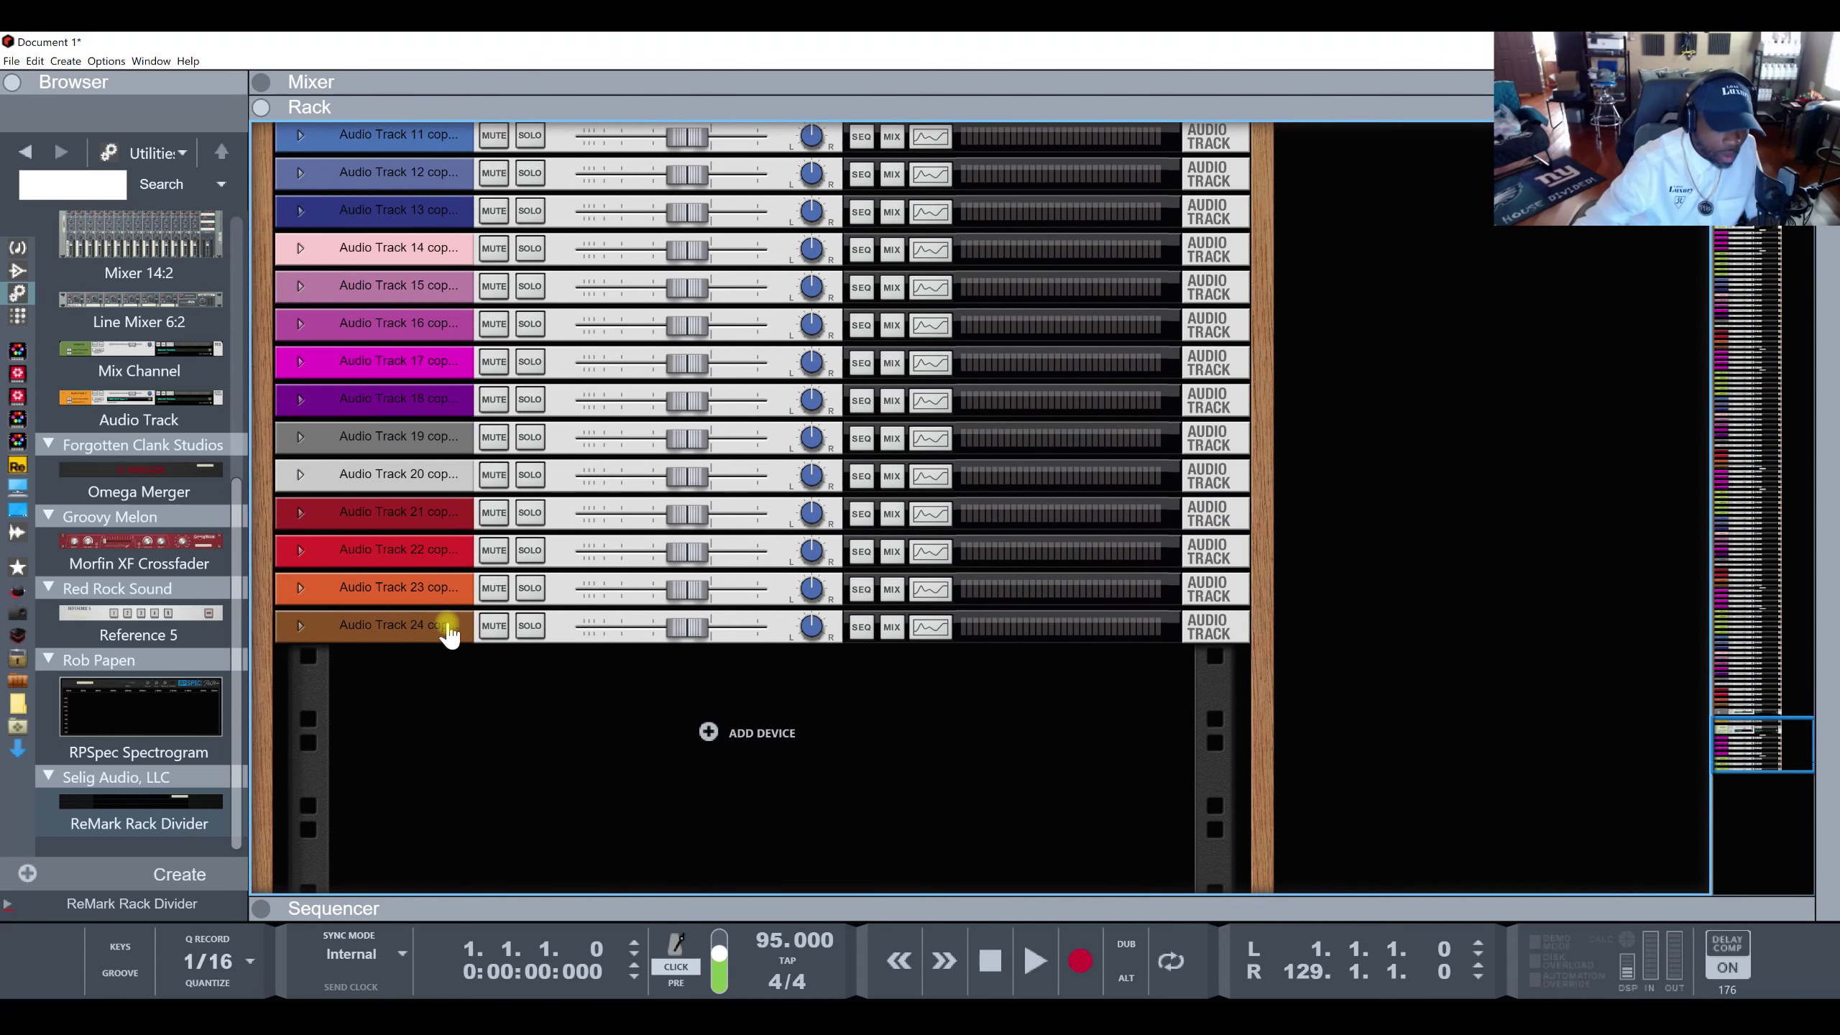
shift+click(452, 628)
right_click(454, 630)
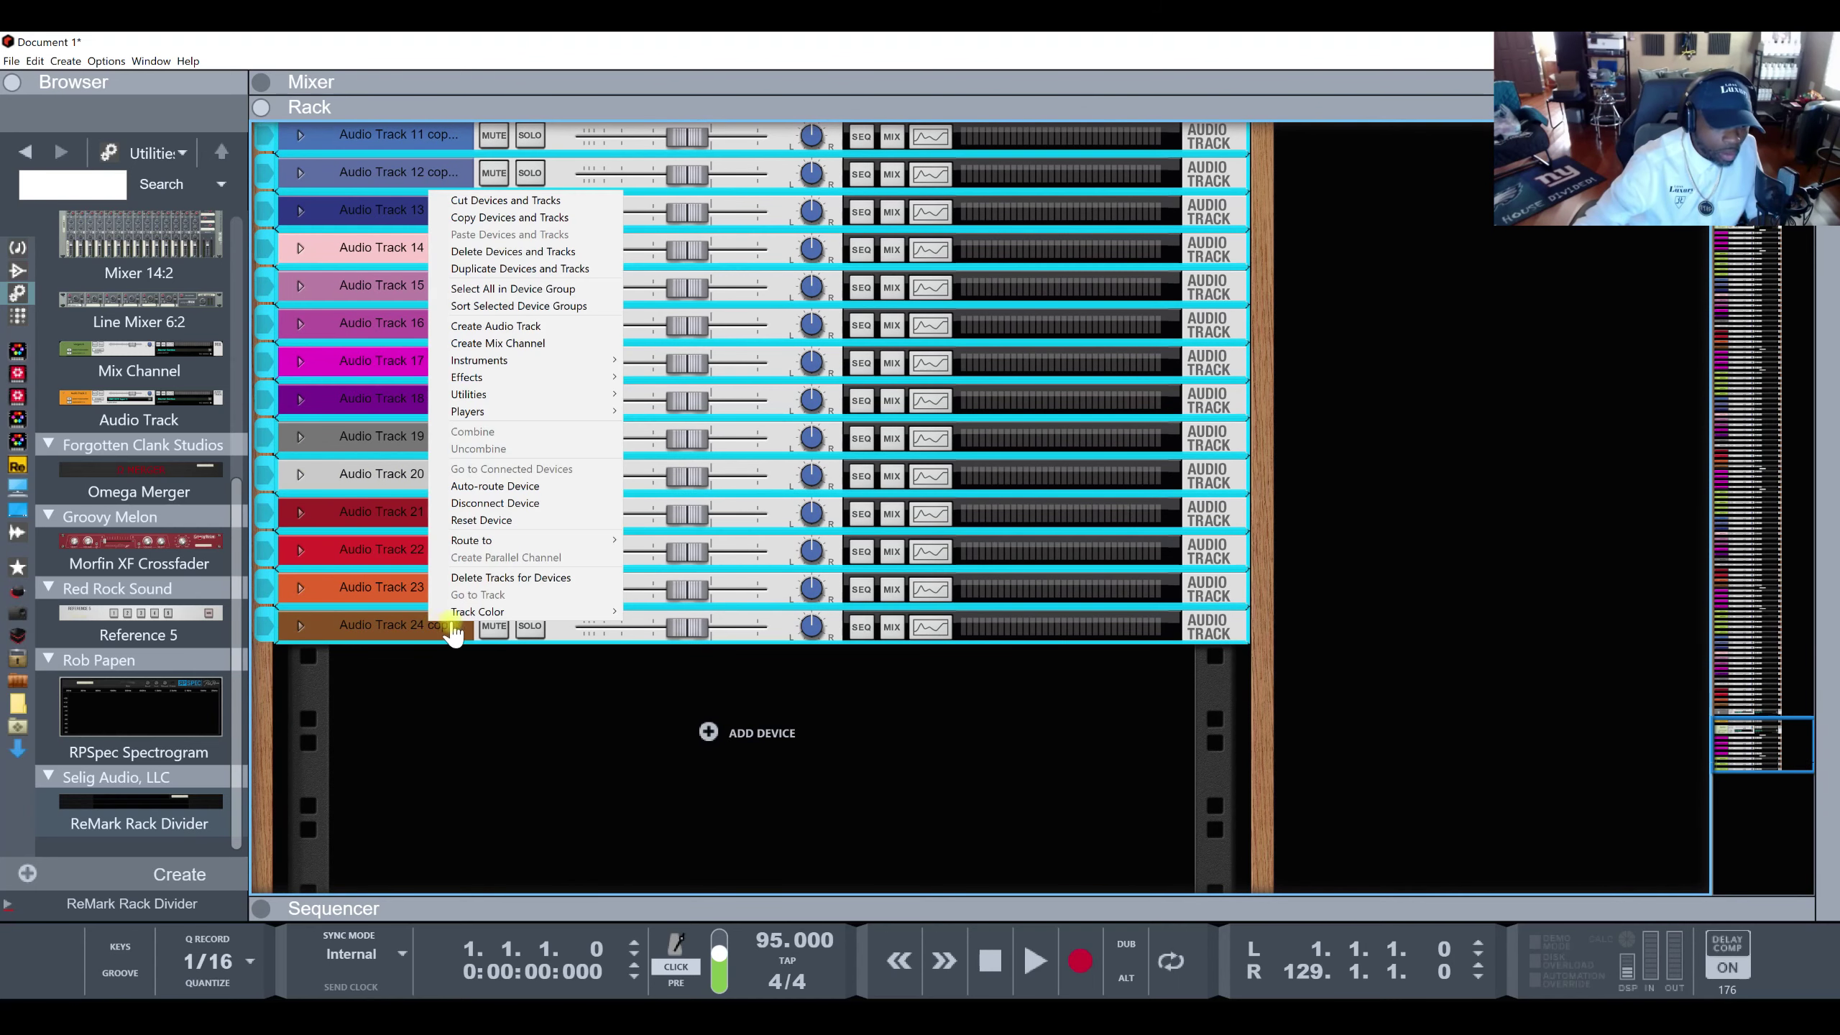
click(519, 268)
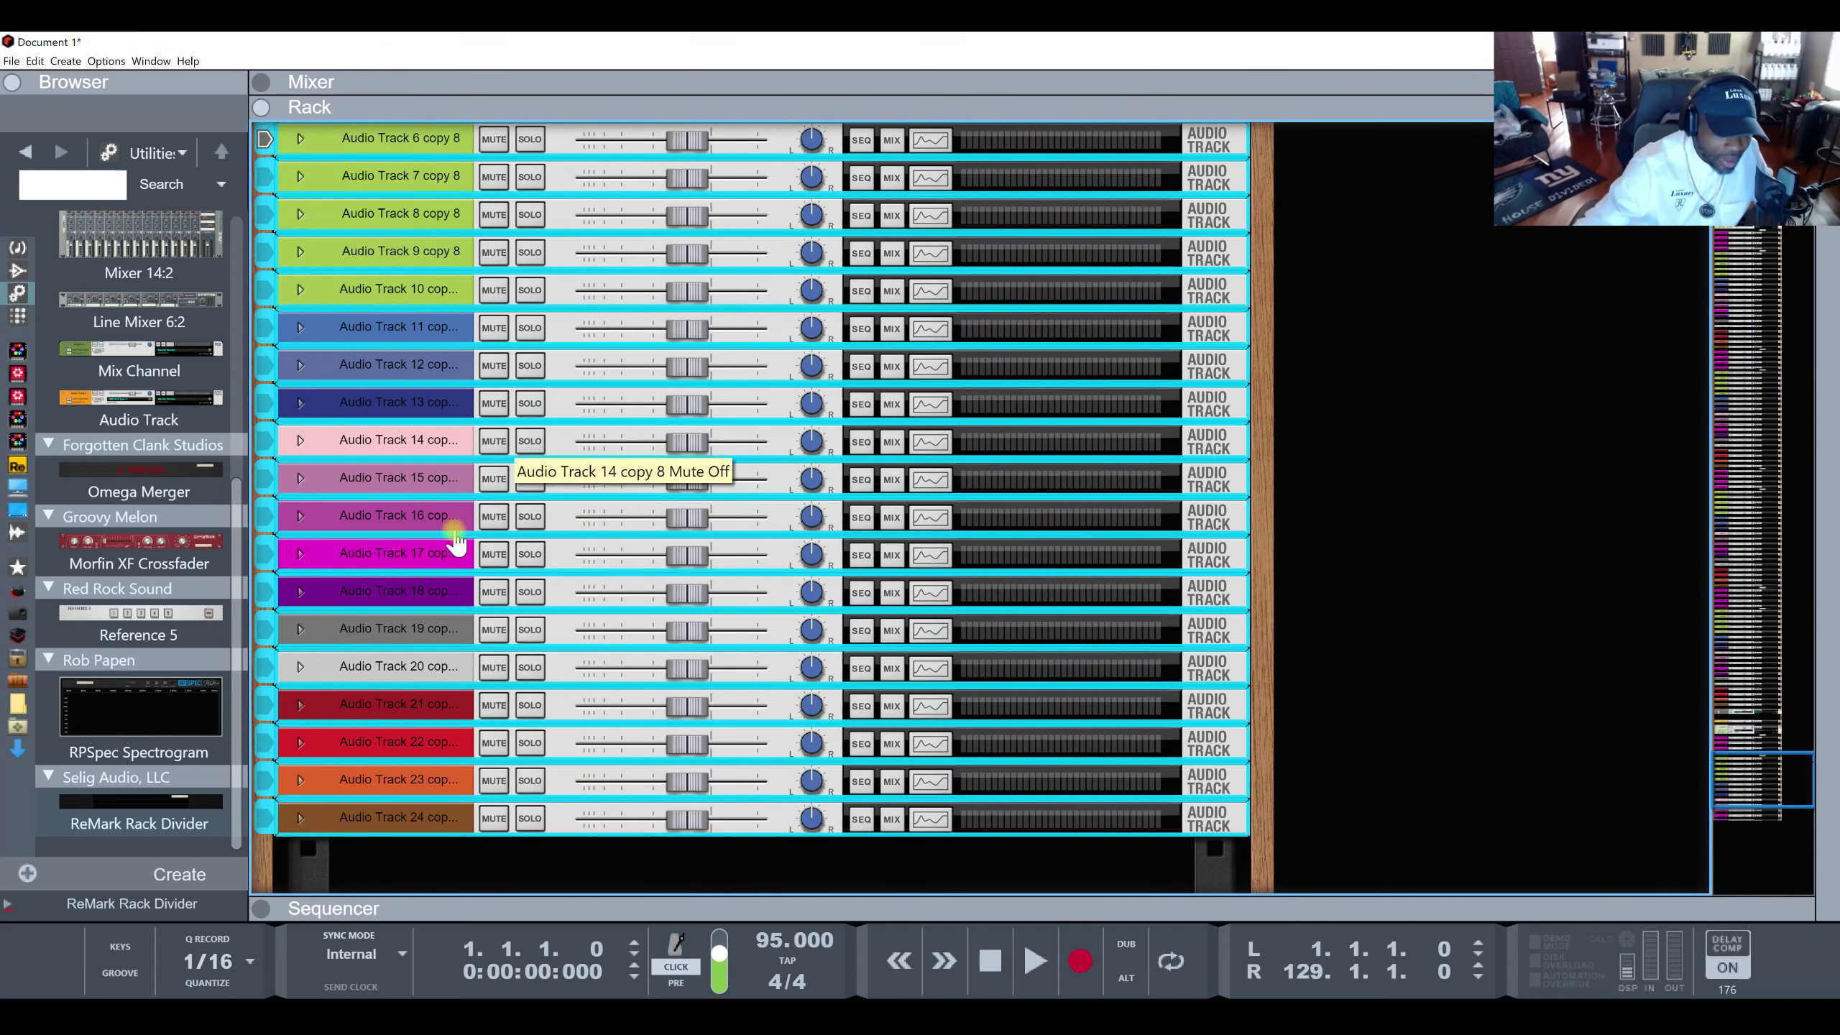
Duplicate the selected Audio Tracks 6–24 once more.
right_click(398, 822)
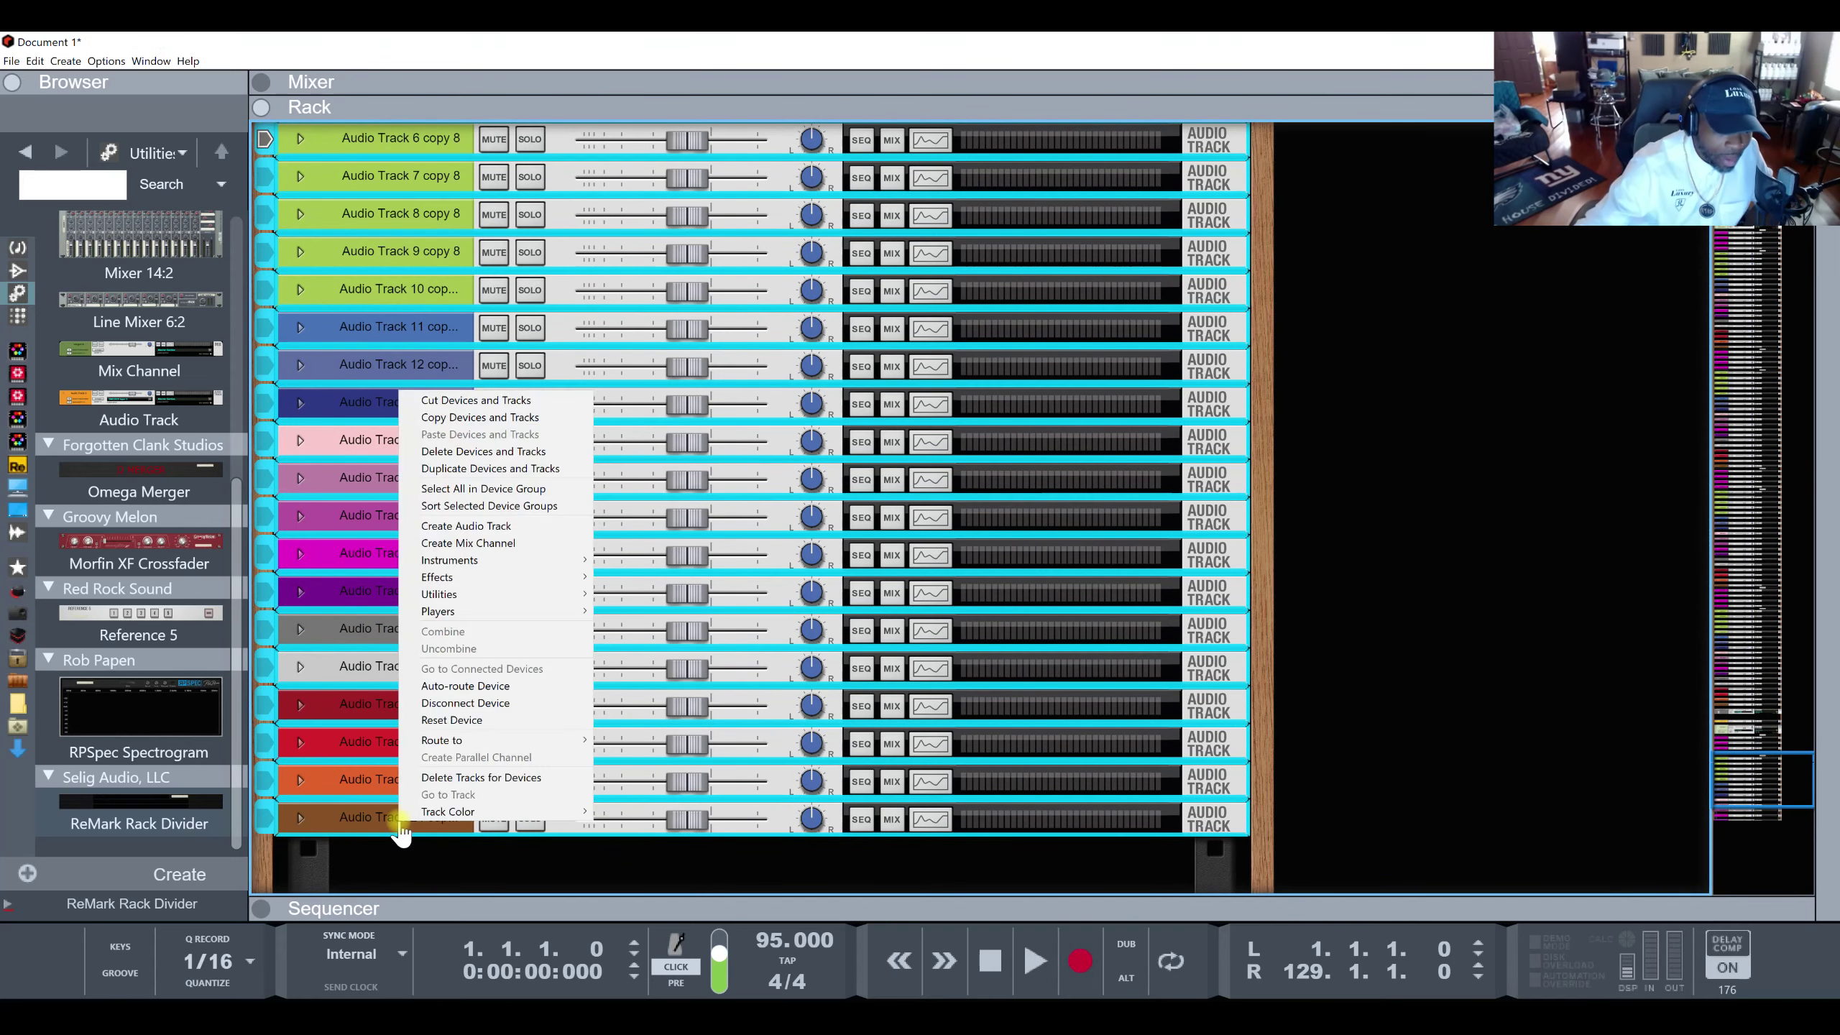
click(458, 468)
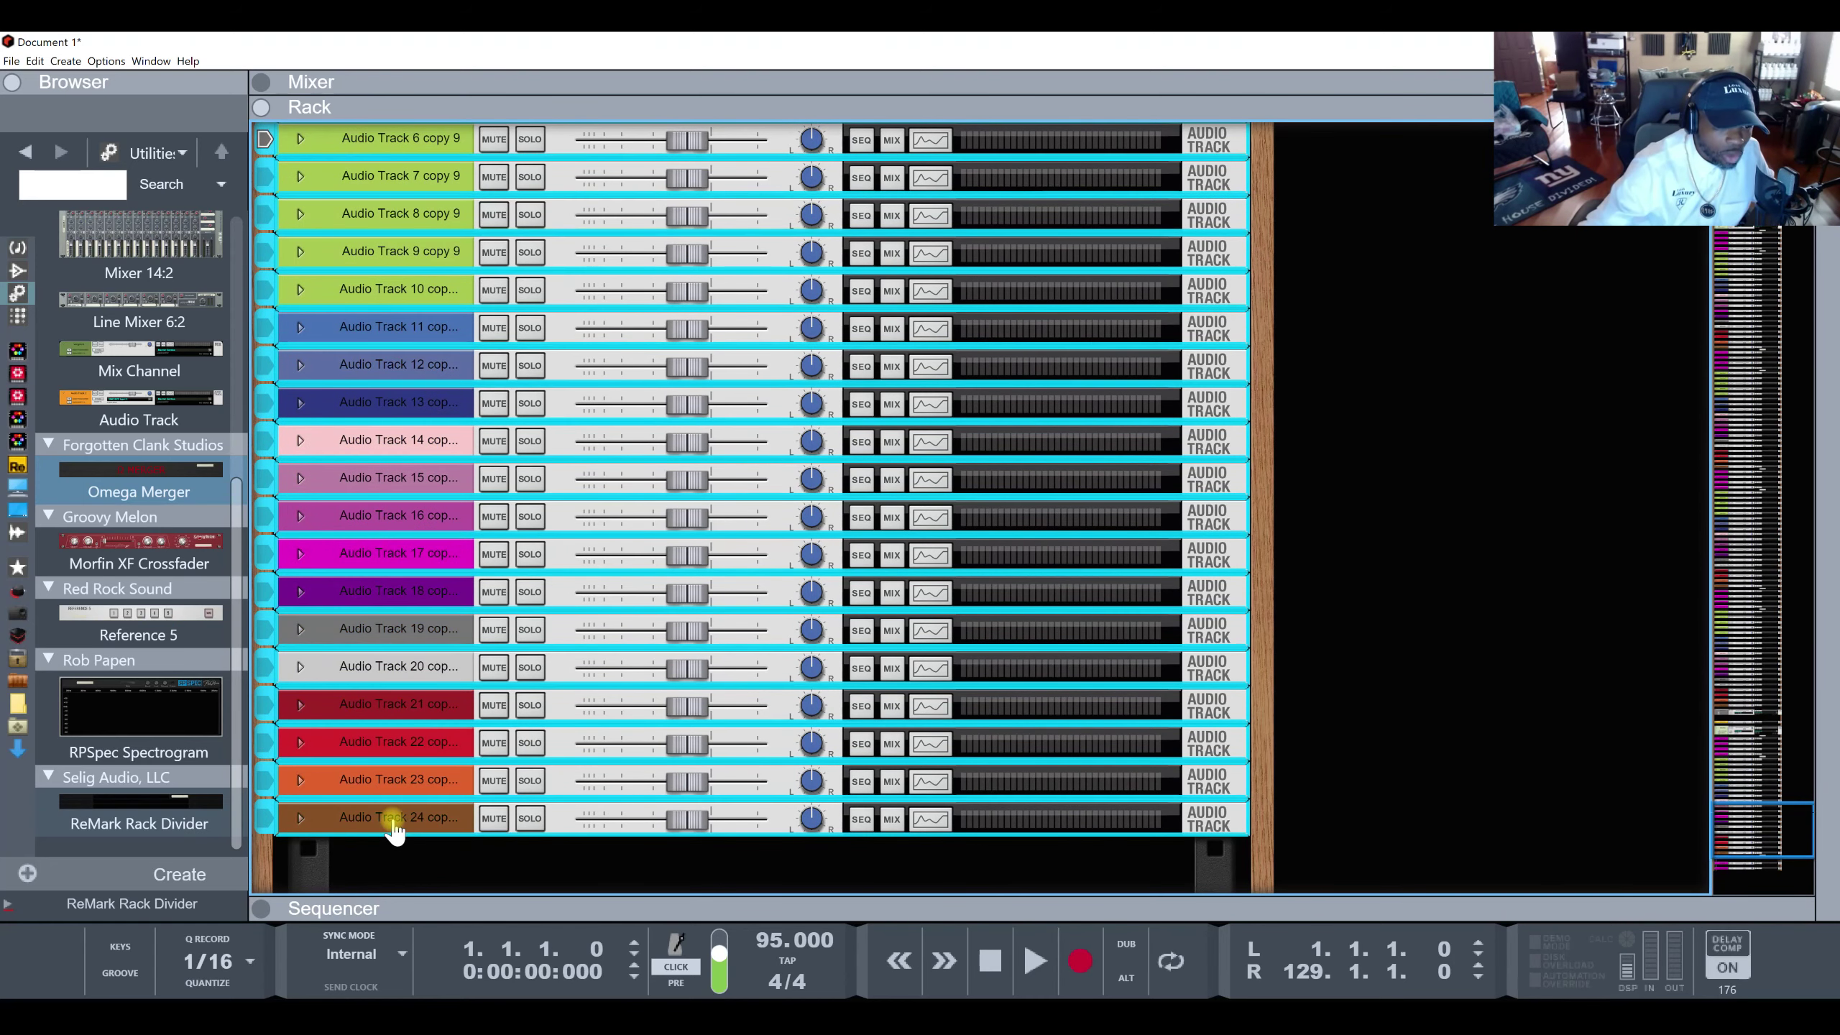
right_click(394, 823)
Duplicate the selected tracks once more, jump to the rack's end, and clear the selection.
click(460, 466)
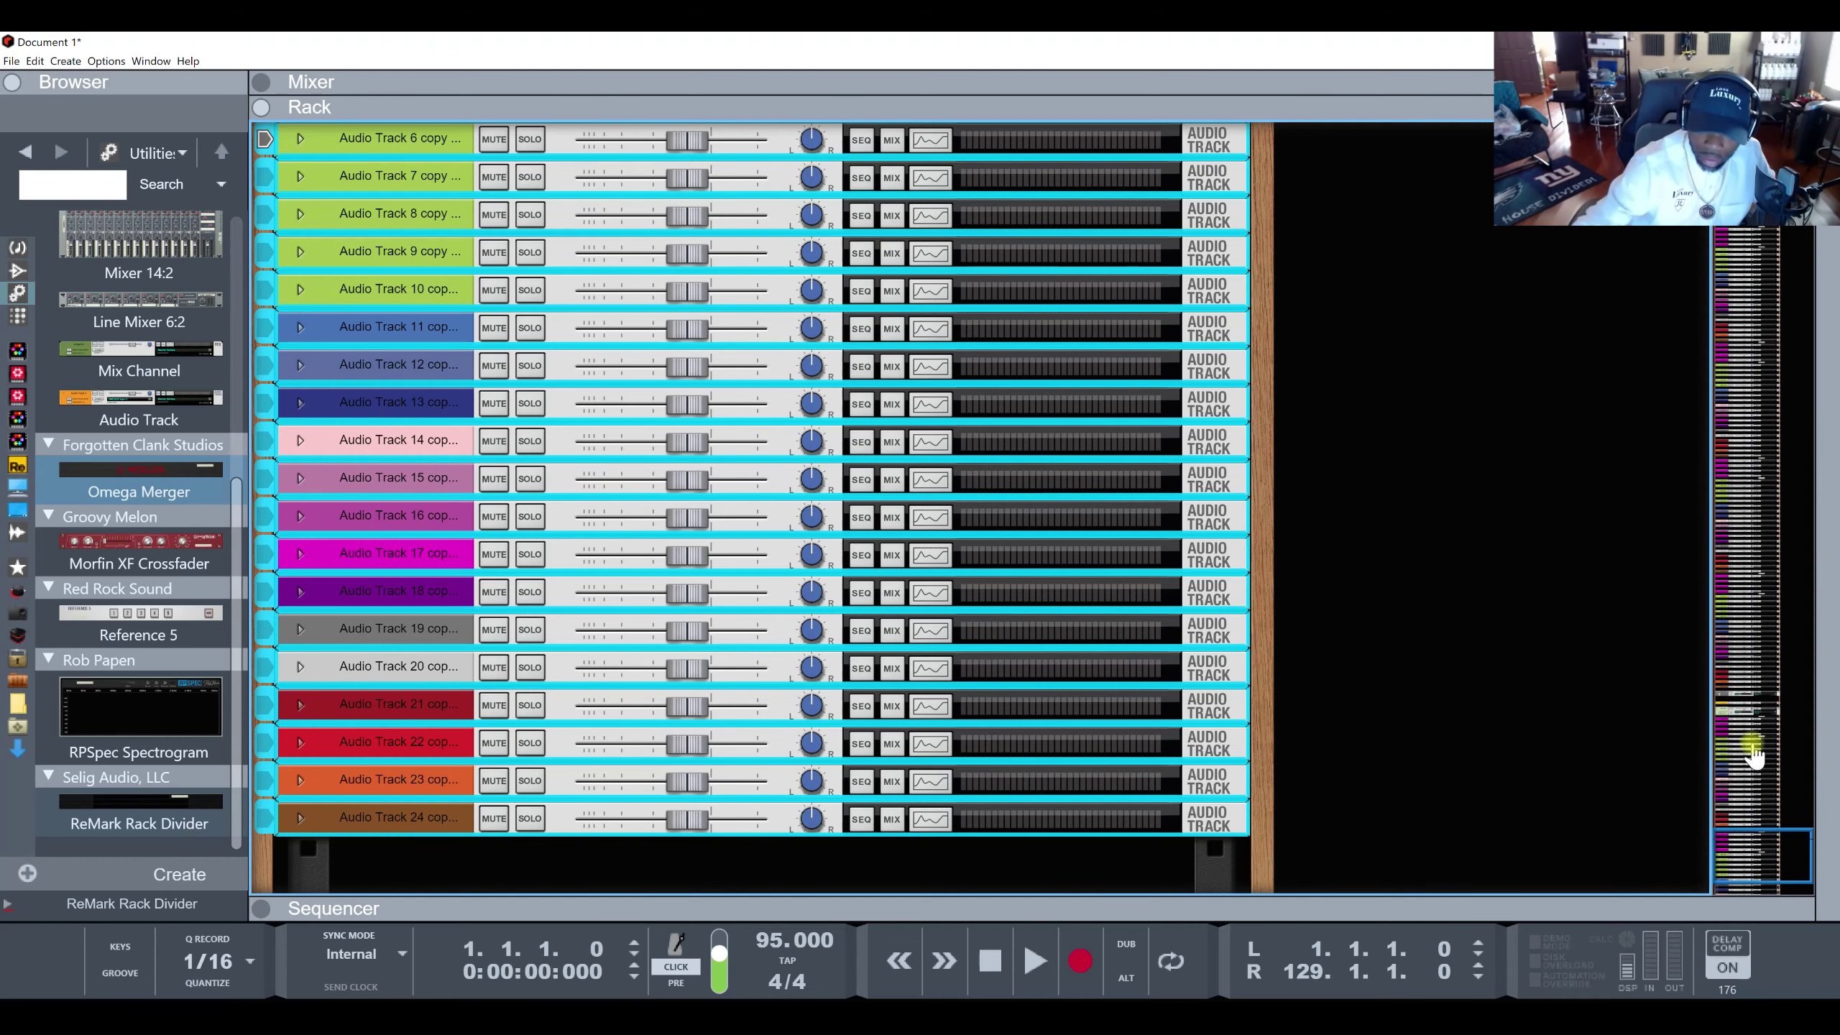
drag(1752, 855, 1774, 931)
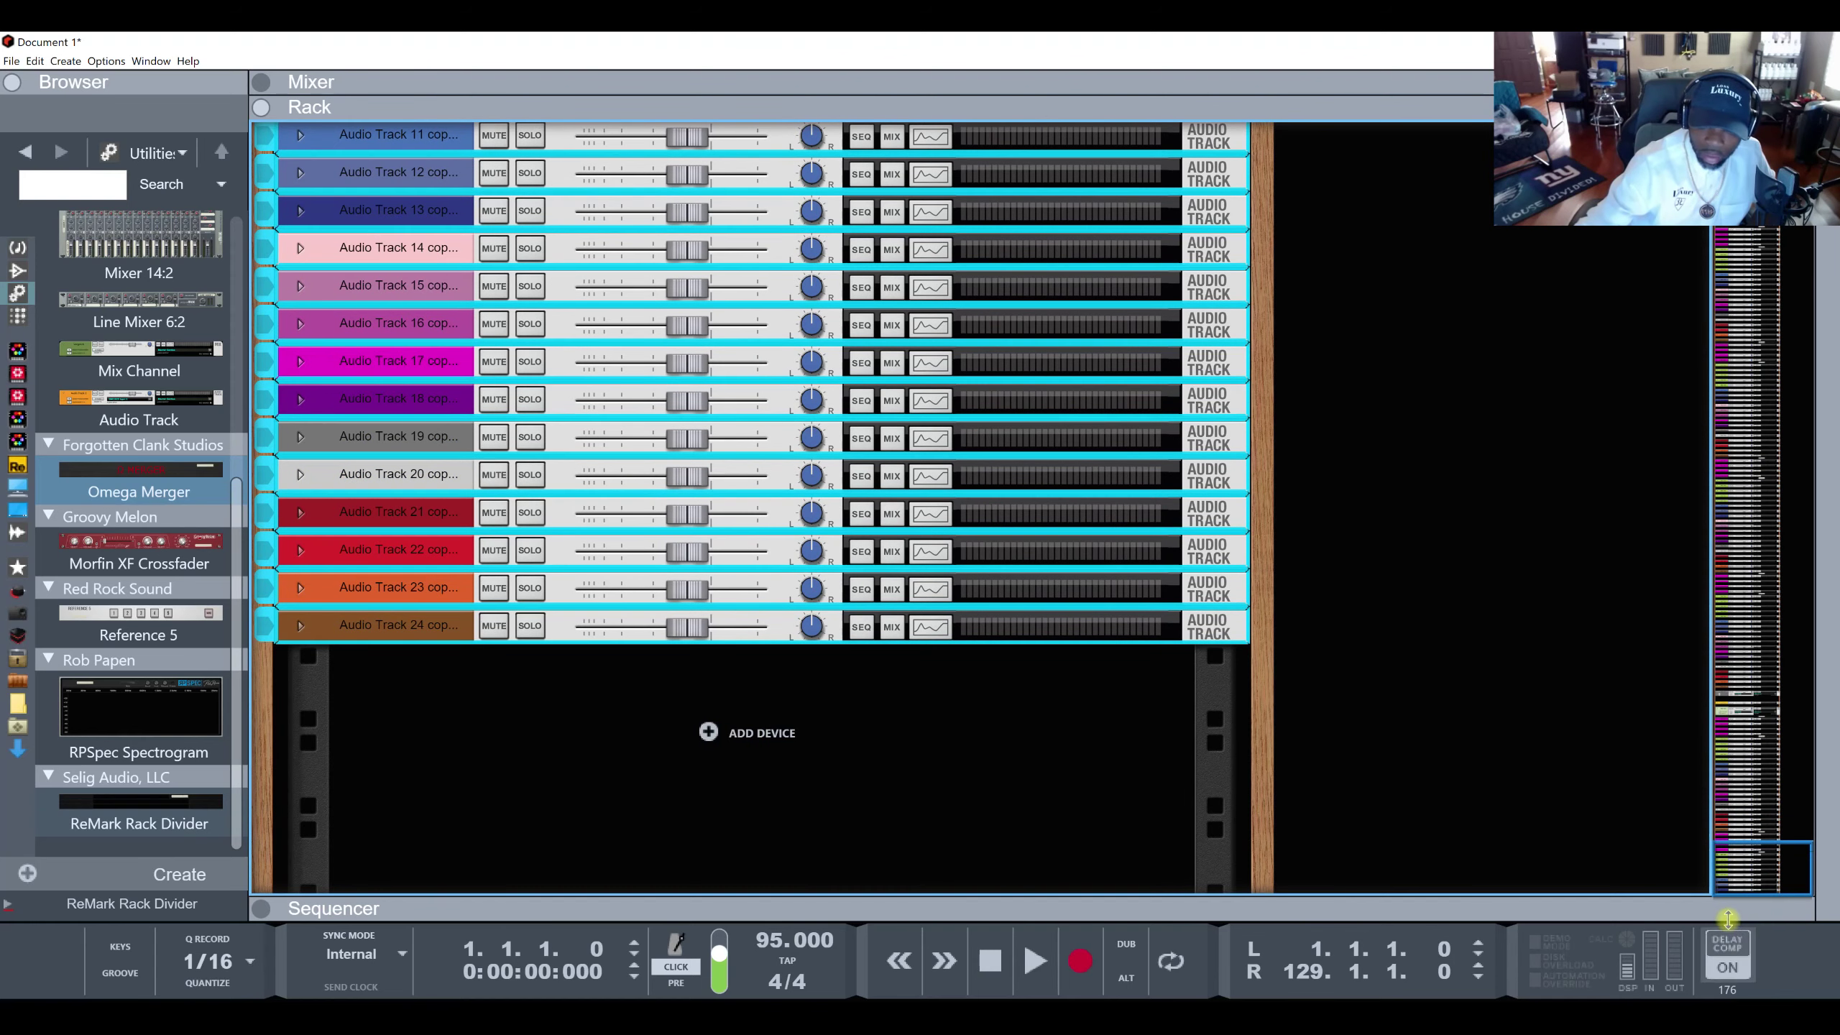
click(422, 692)
Duplicate Audio Tracks 19 through 24 and scroll down to the new copies at the rack's end.
click(386, 440)
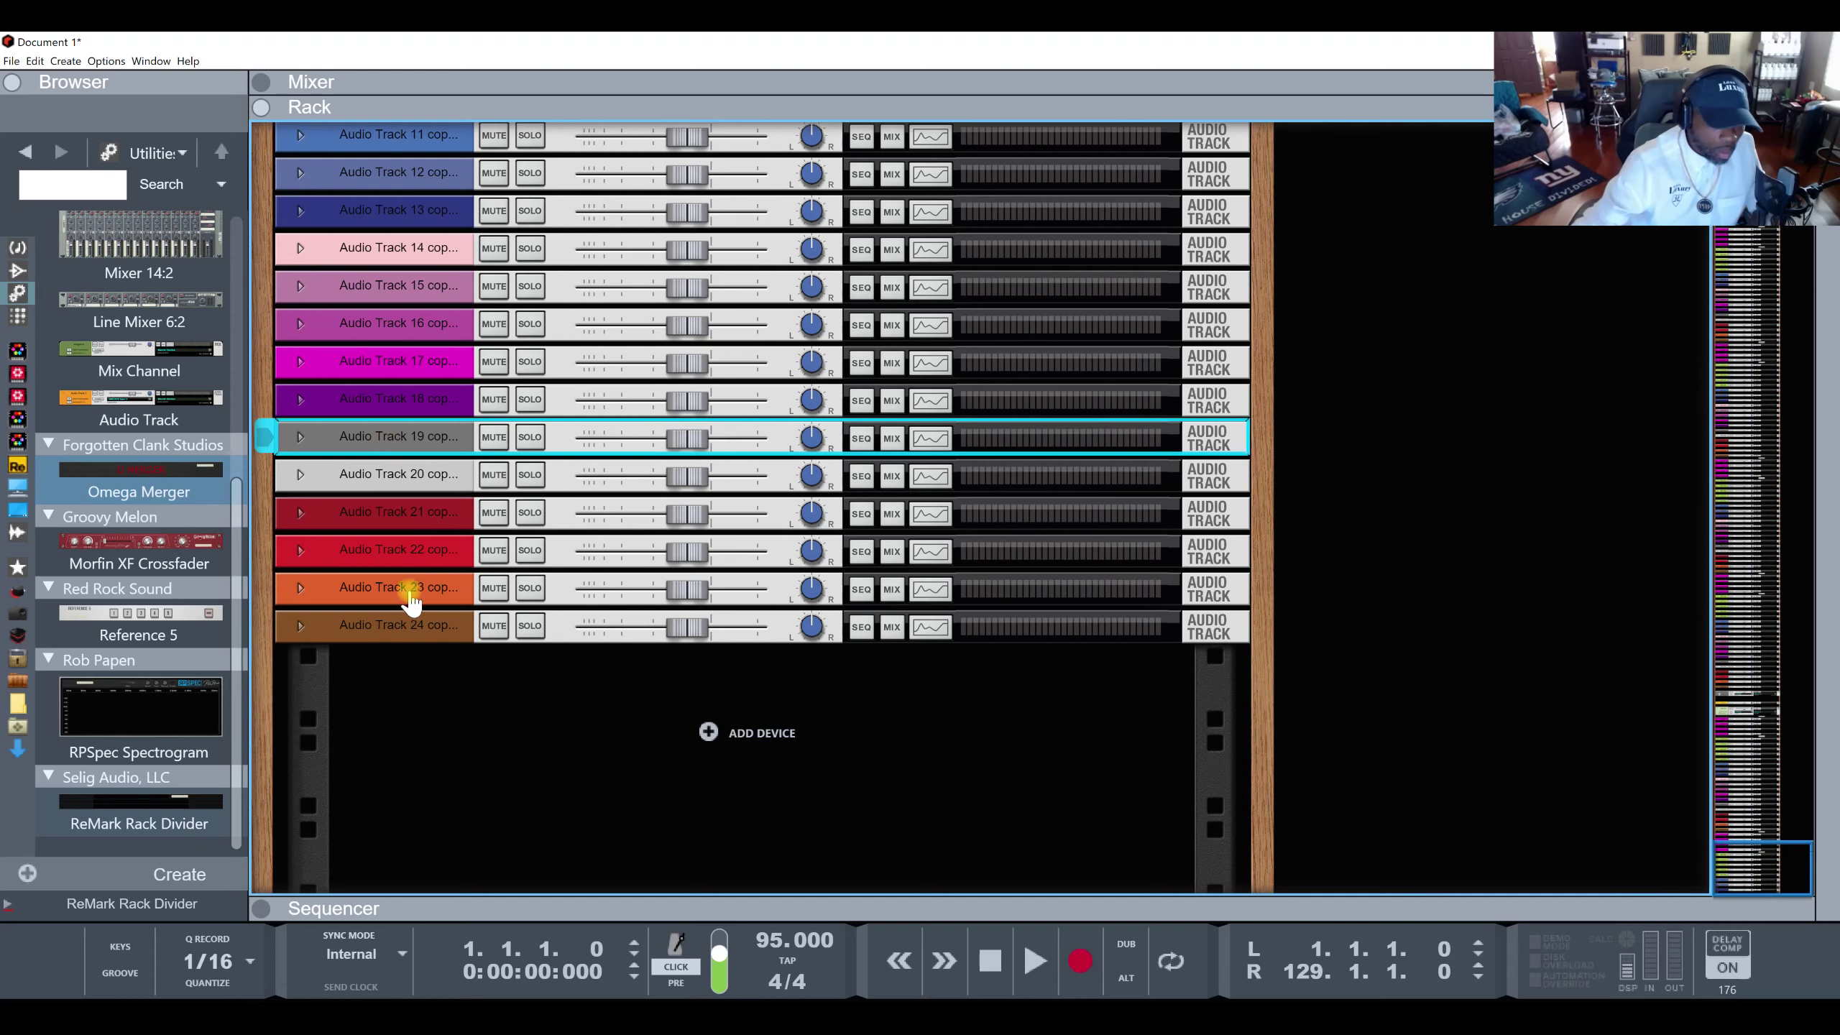
shift+click(410, 625)
right_click(410, 626)
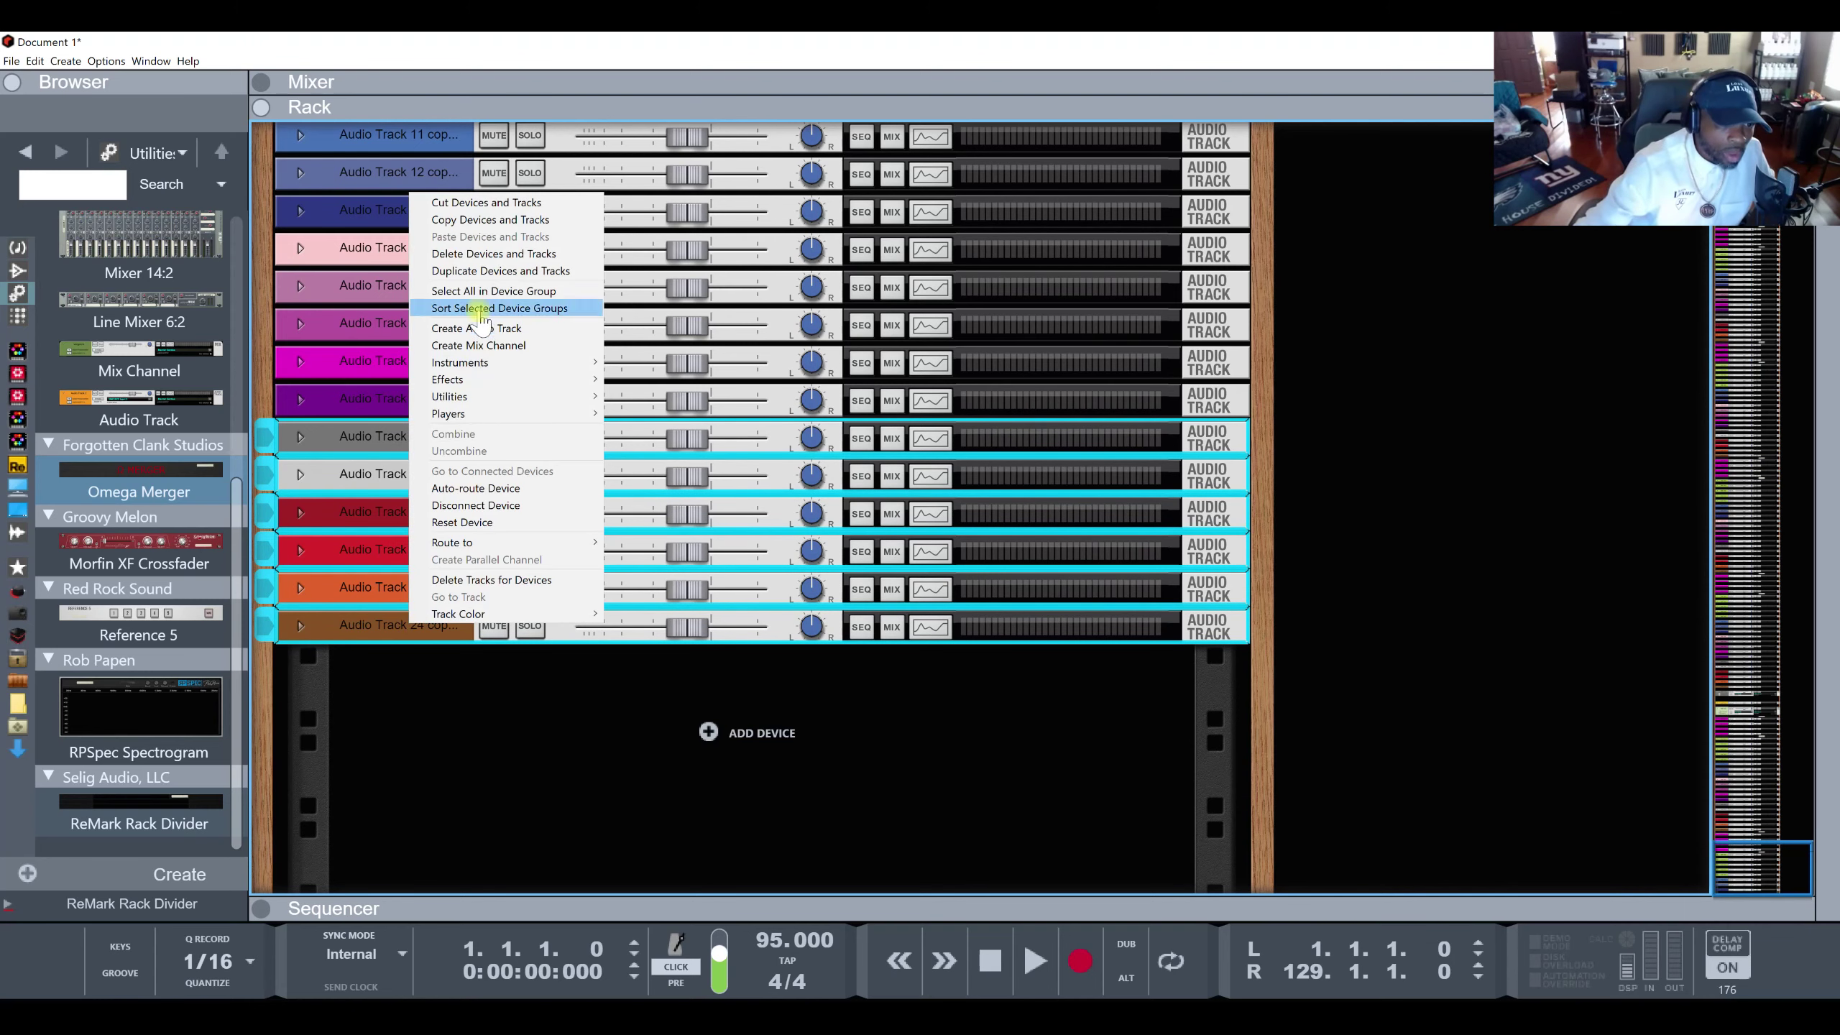
click(481, 270)
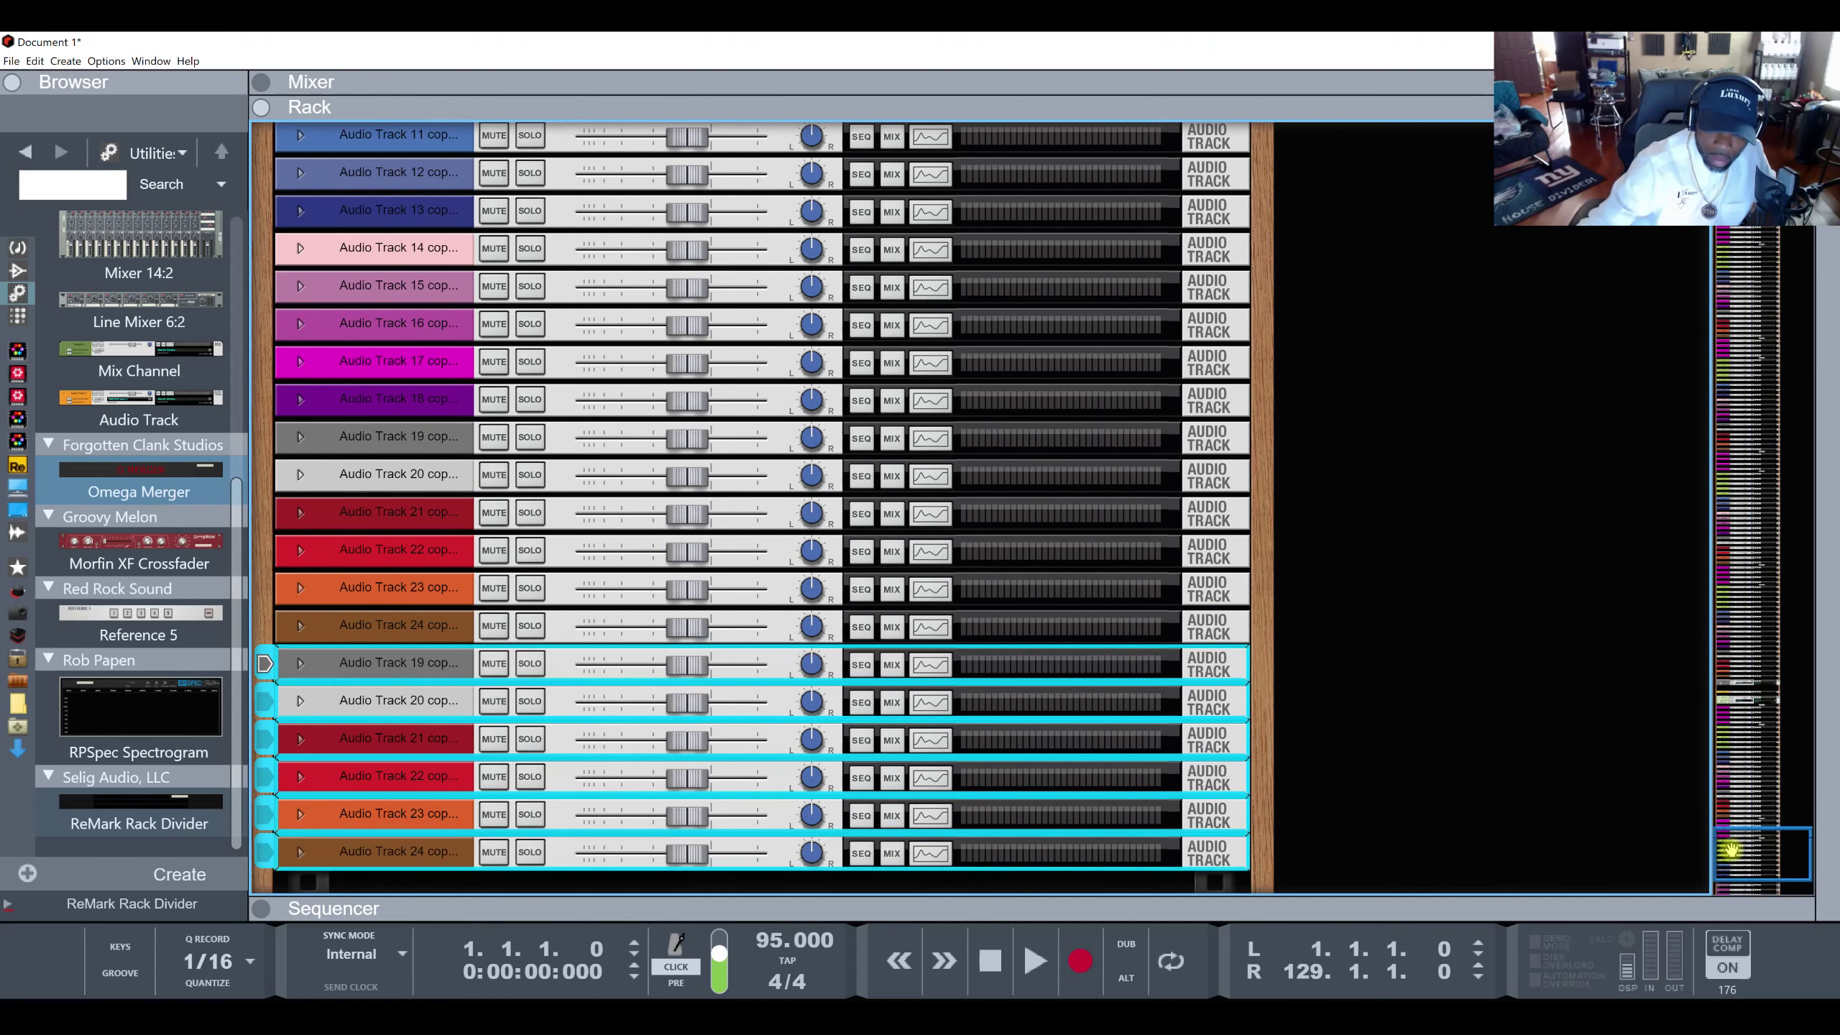
drag(1731, 849, 1760, 733)
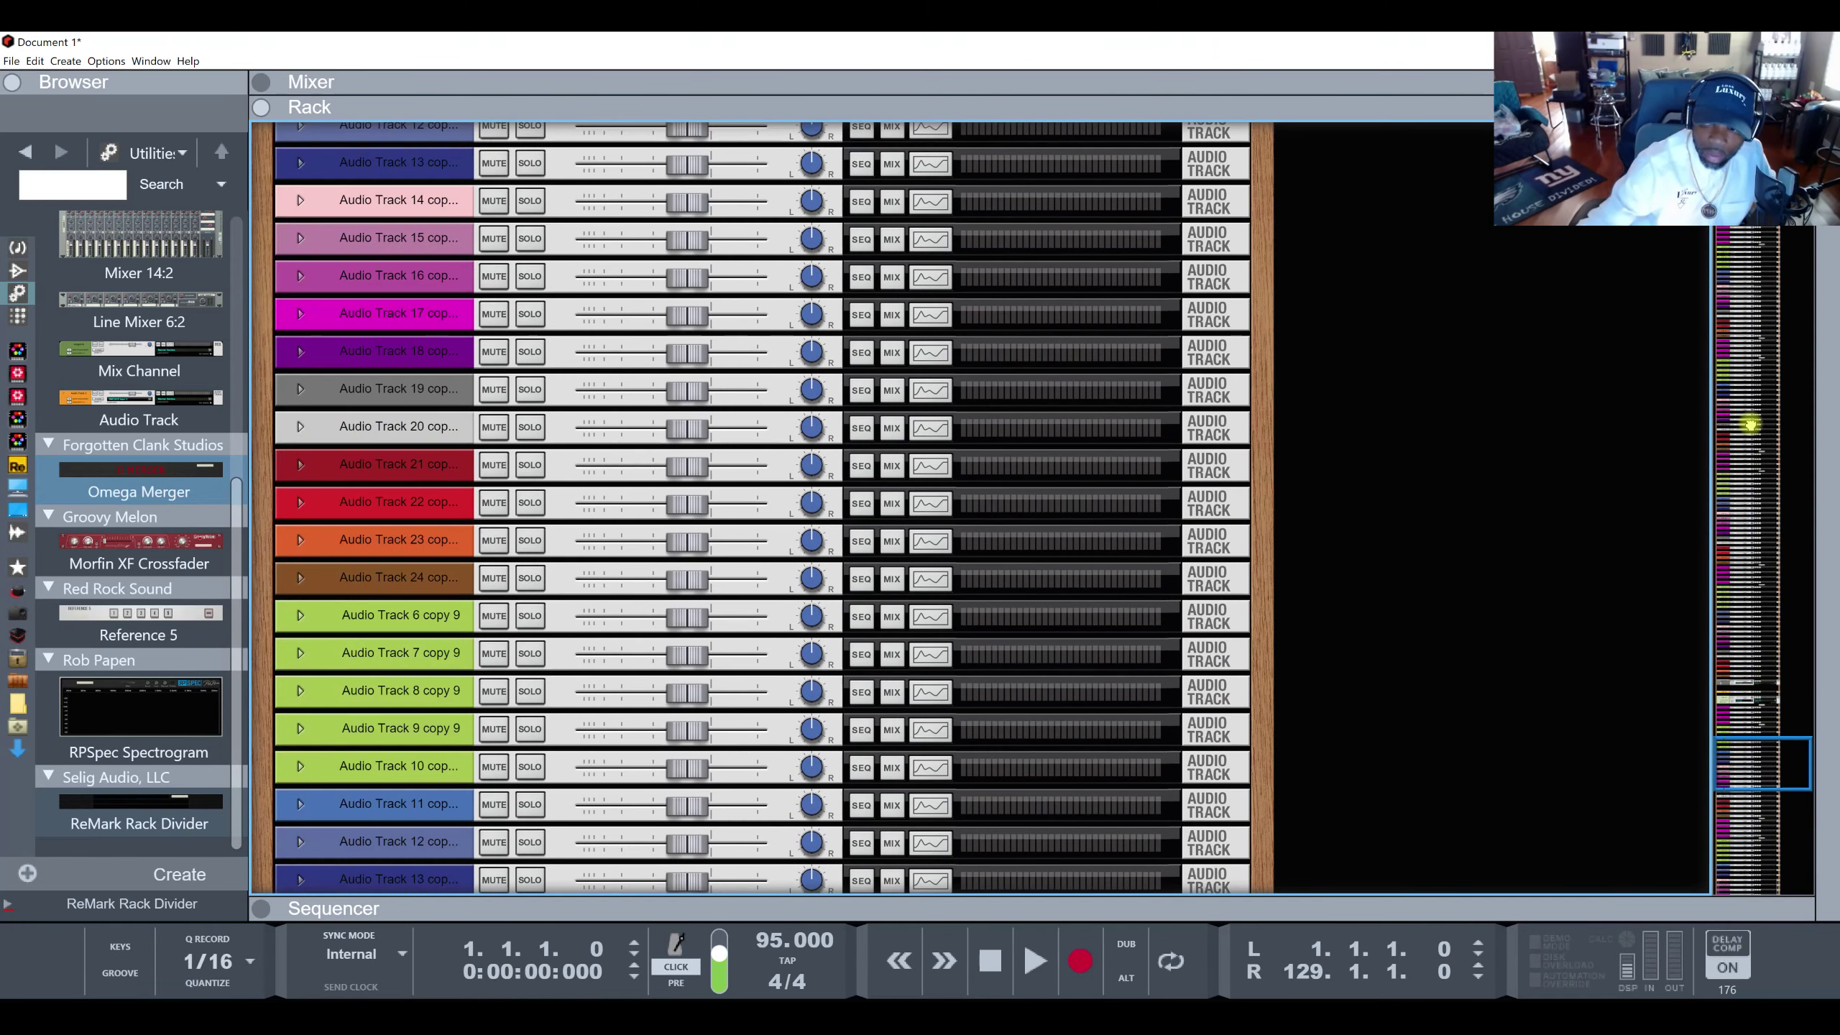
scroll(725, 652, down, 10)
right_click(394, 690)
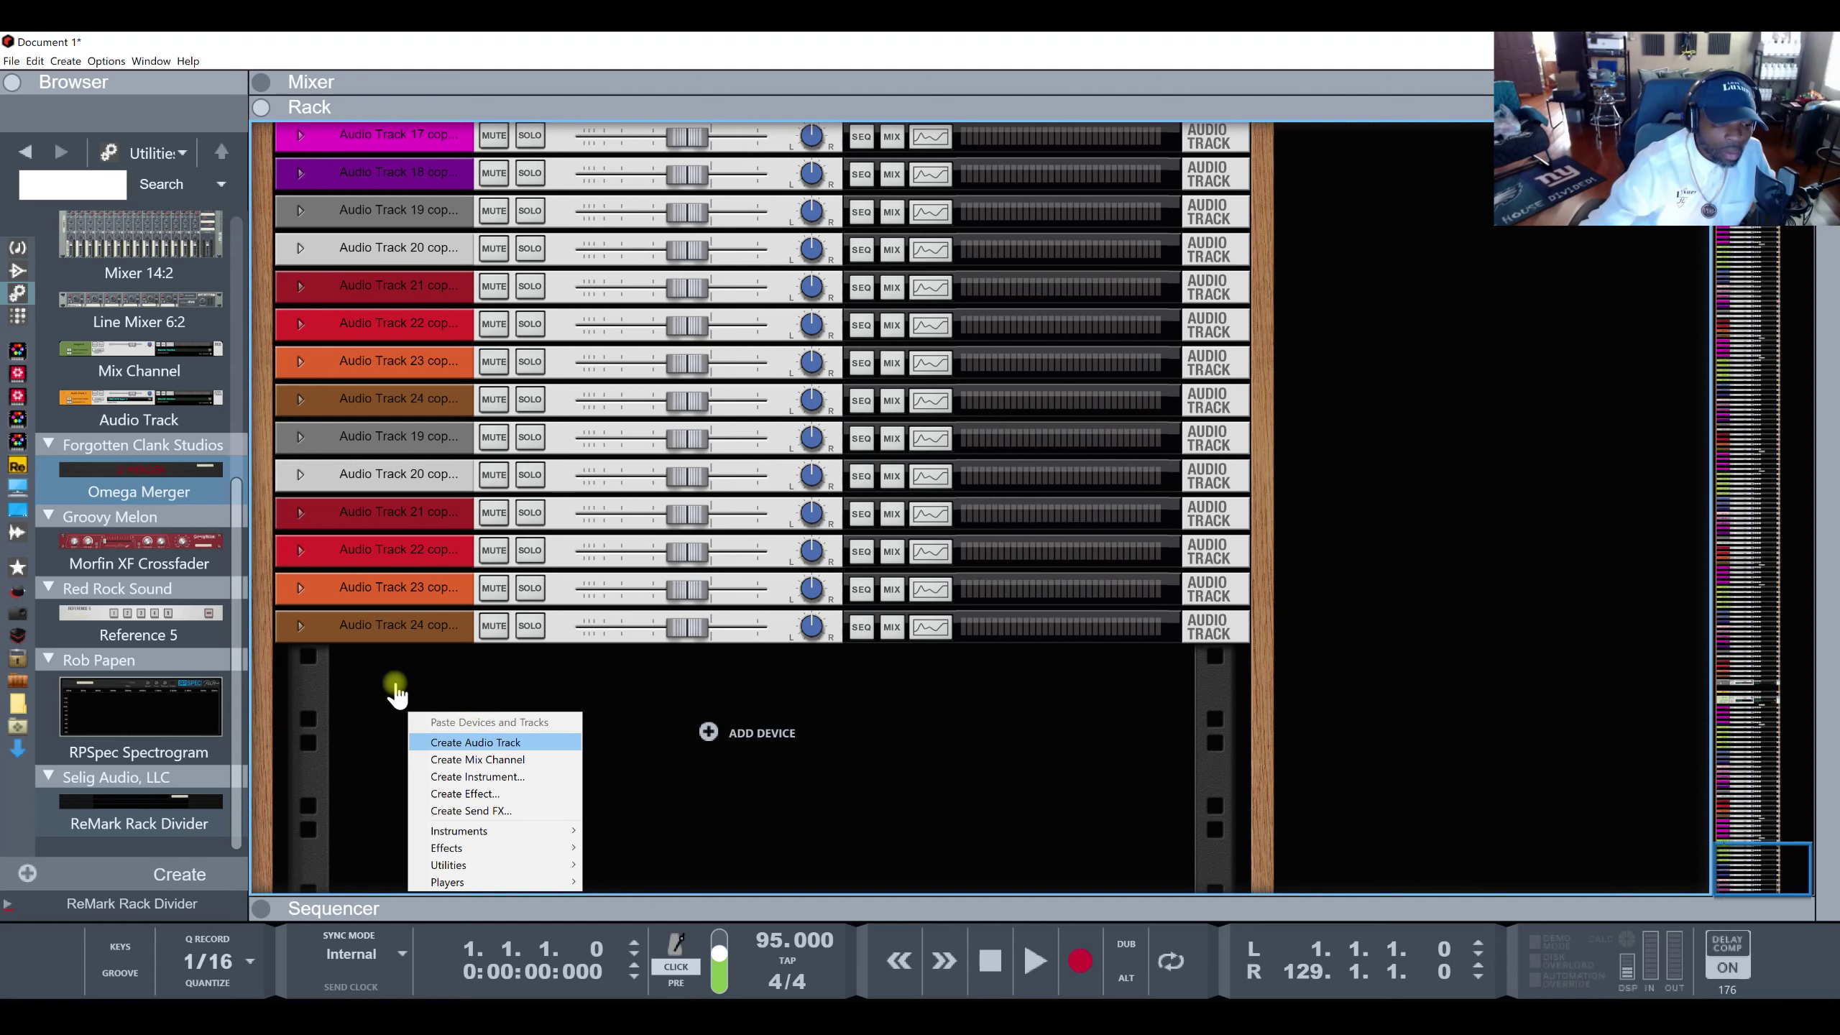
Select Audio Tracks 20 through 24 and duplicate their devices and tracks.
click(362, 679)
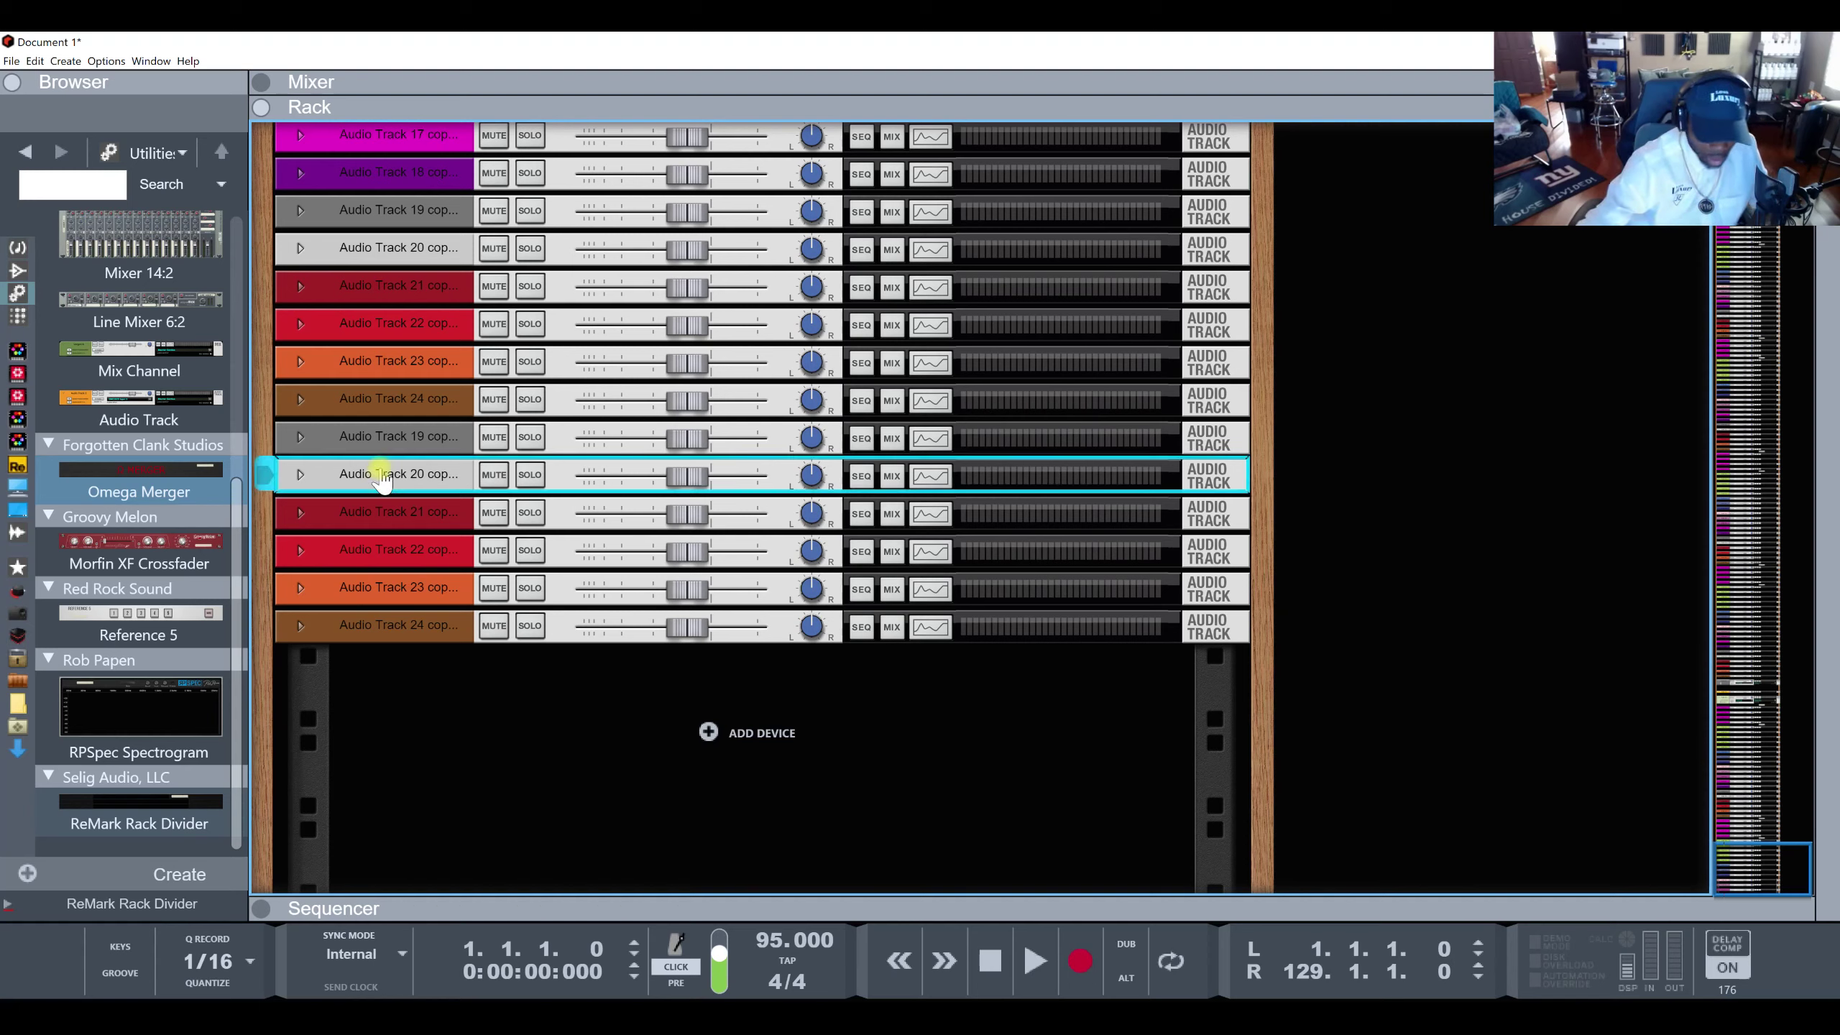
shift+click(394, 628)
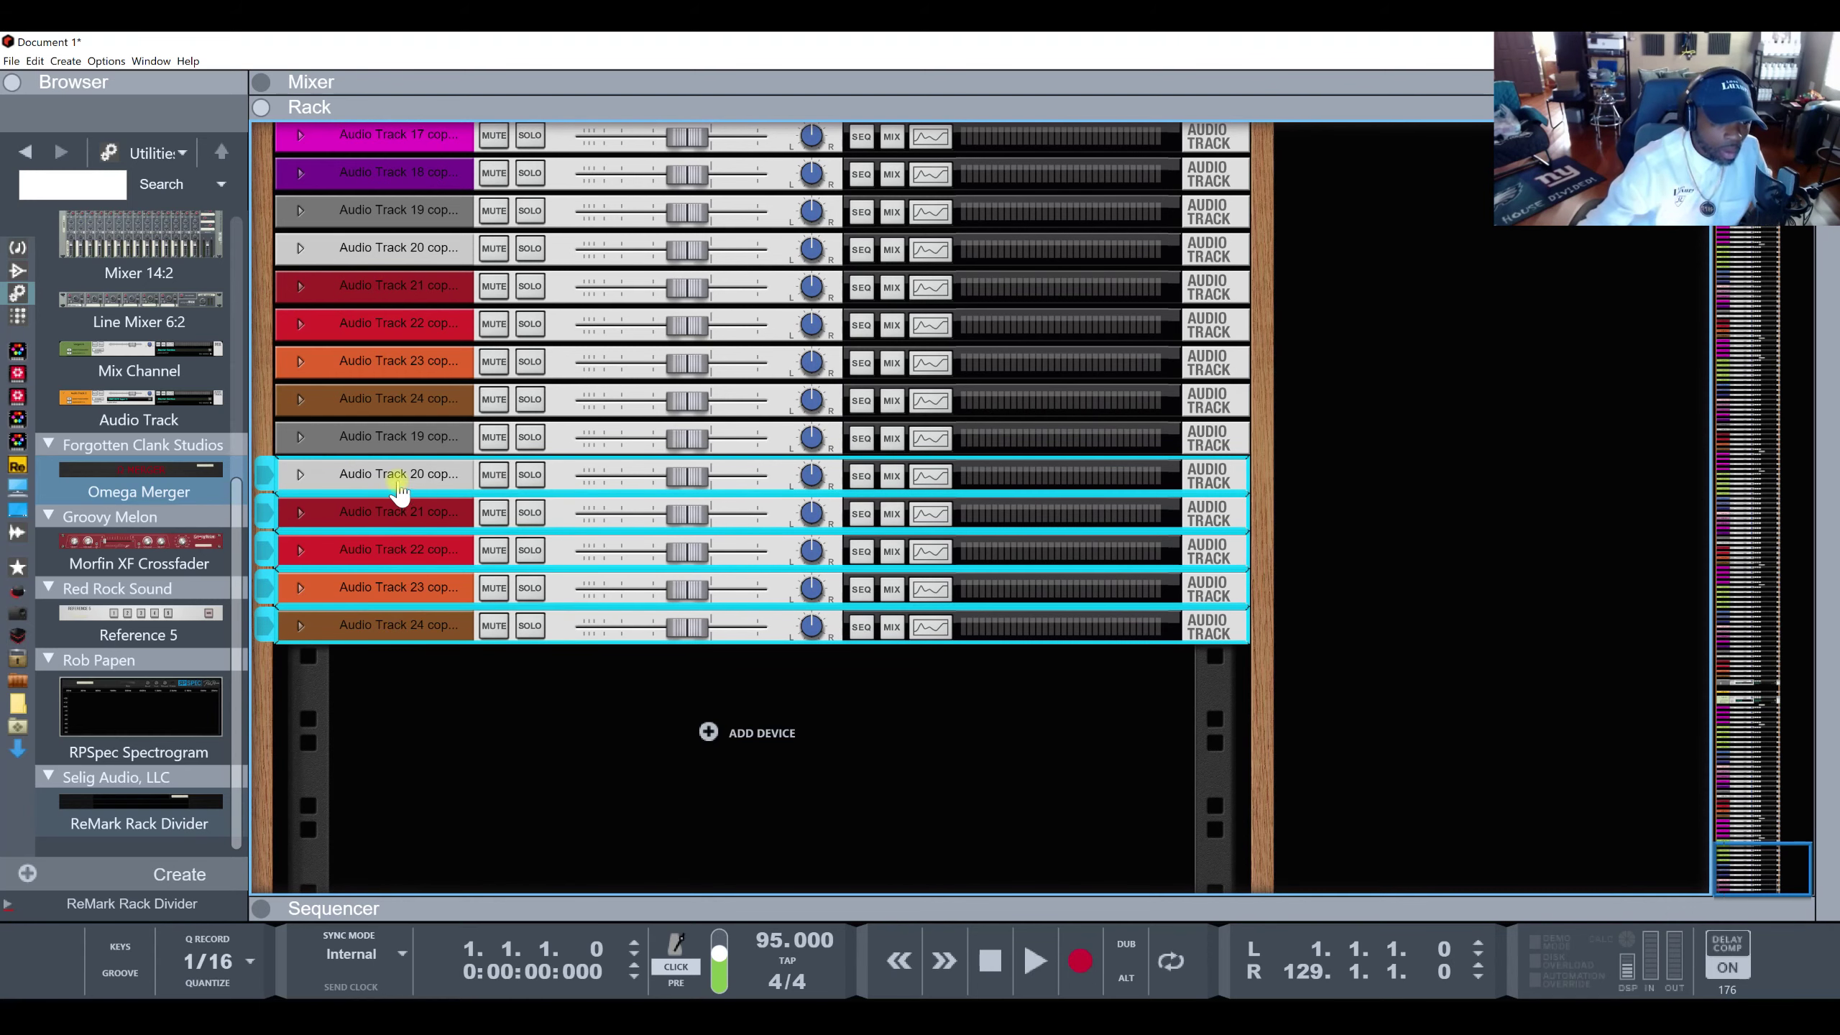
right_click(399, 487)
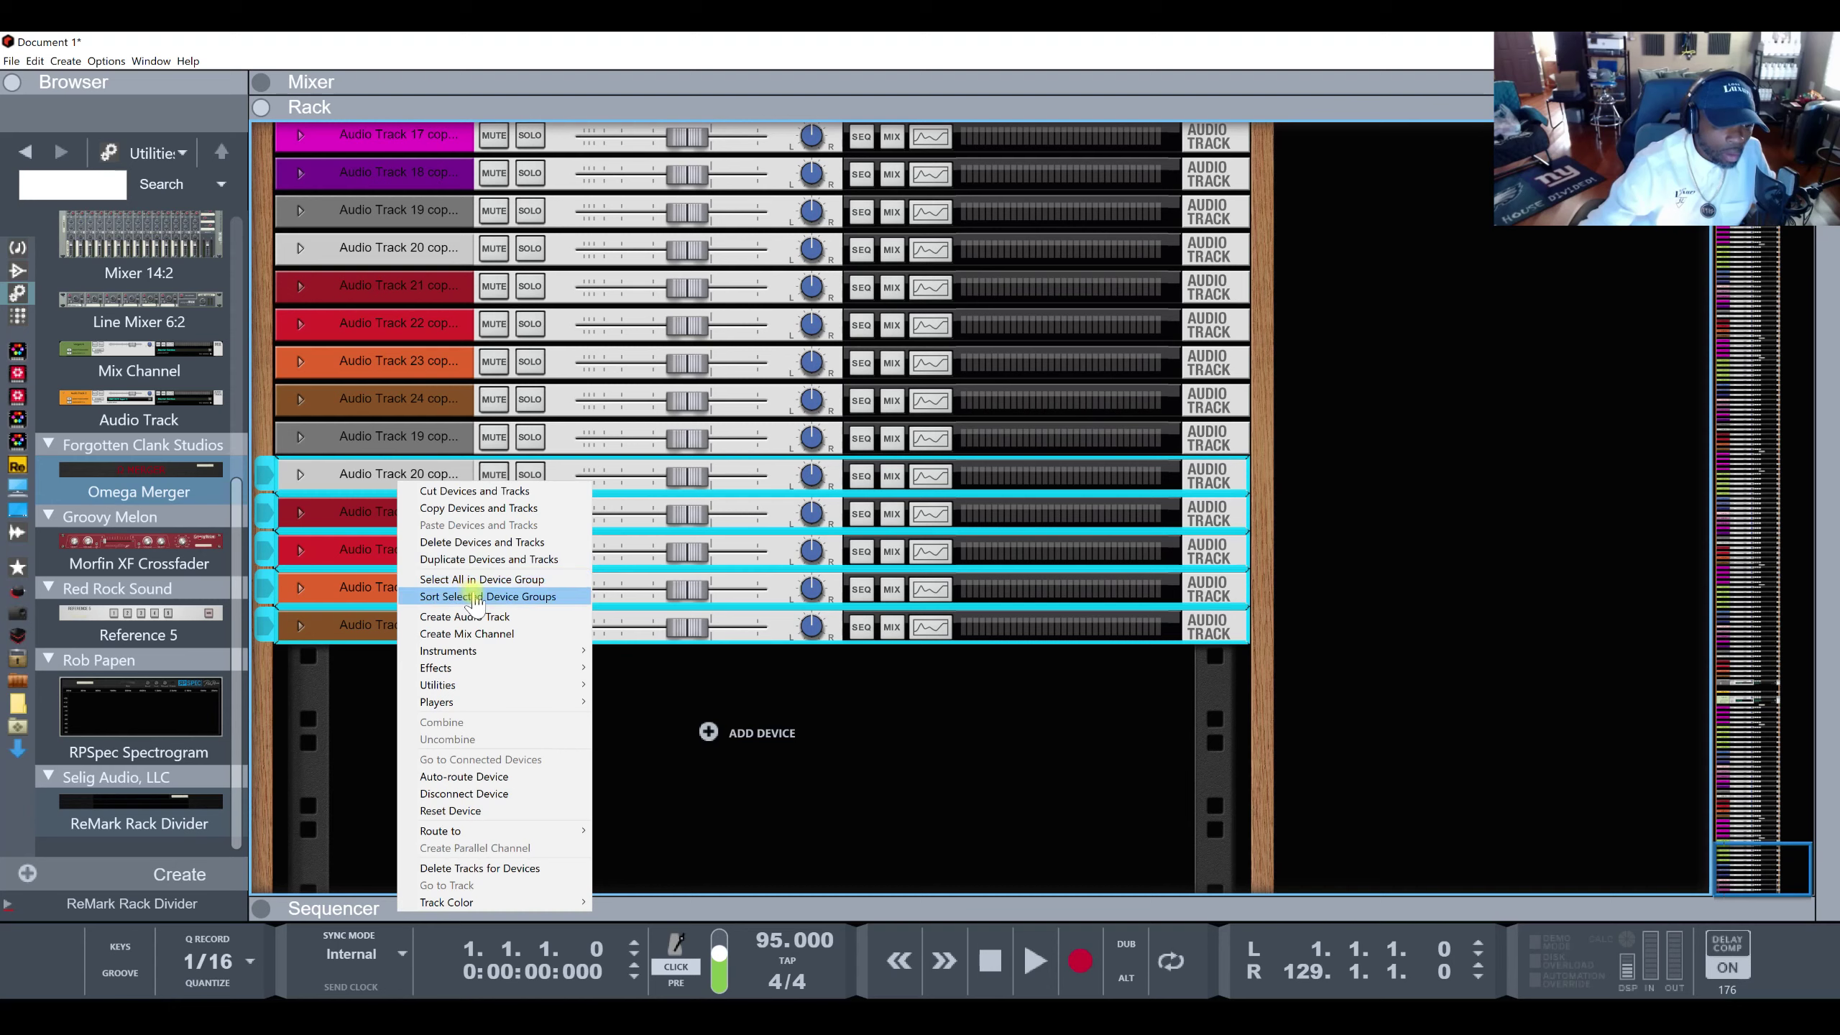
click(478, 564)
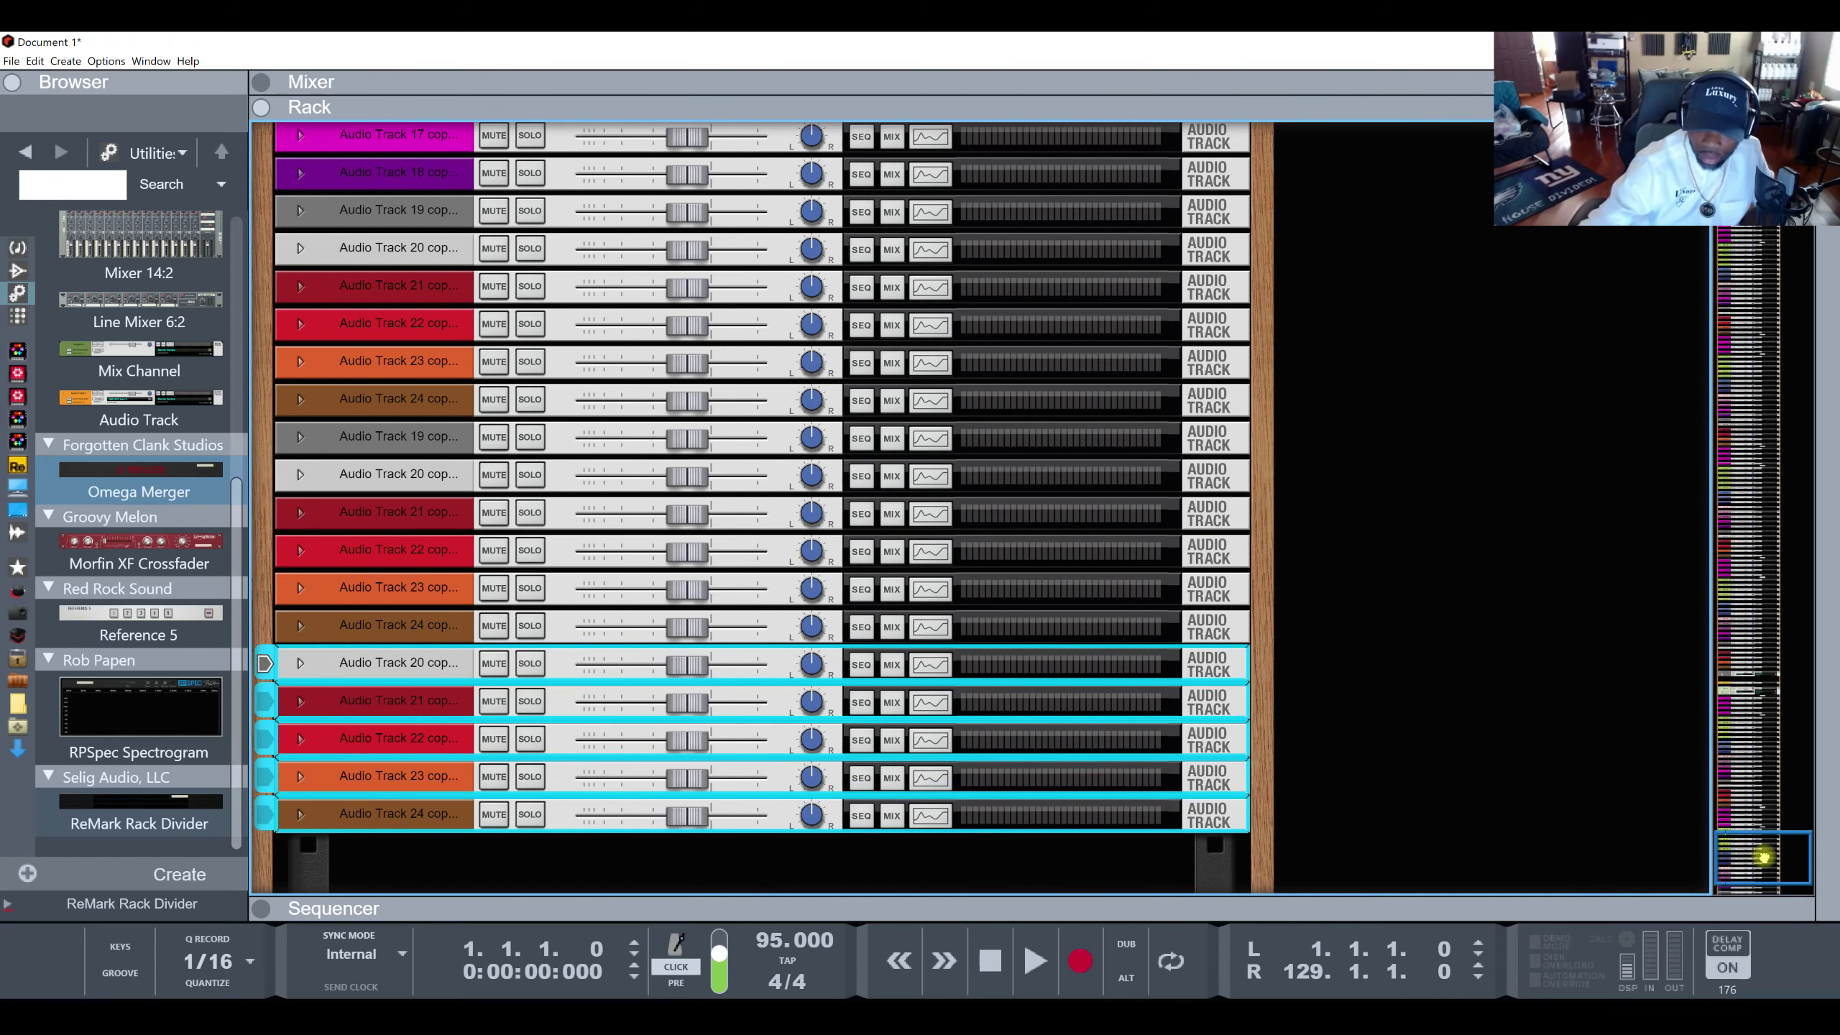
Check the new copies at the rack's end, then return to the top of the rack.
drag(1764, 856, 1769, 915)
drag(1754, 844, 1749, 939)
drag(1732, 708, 1742, 319)
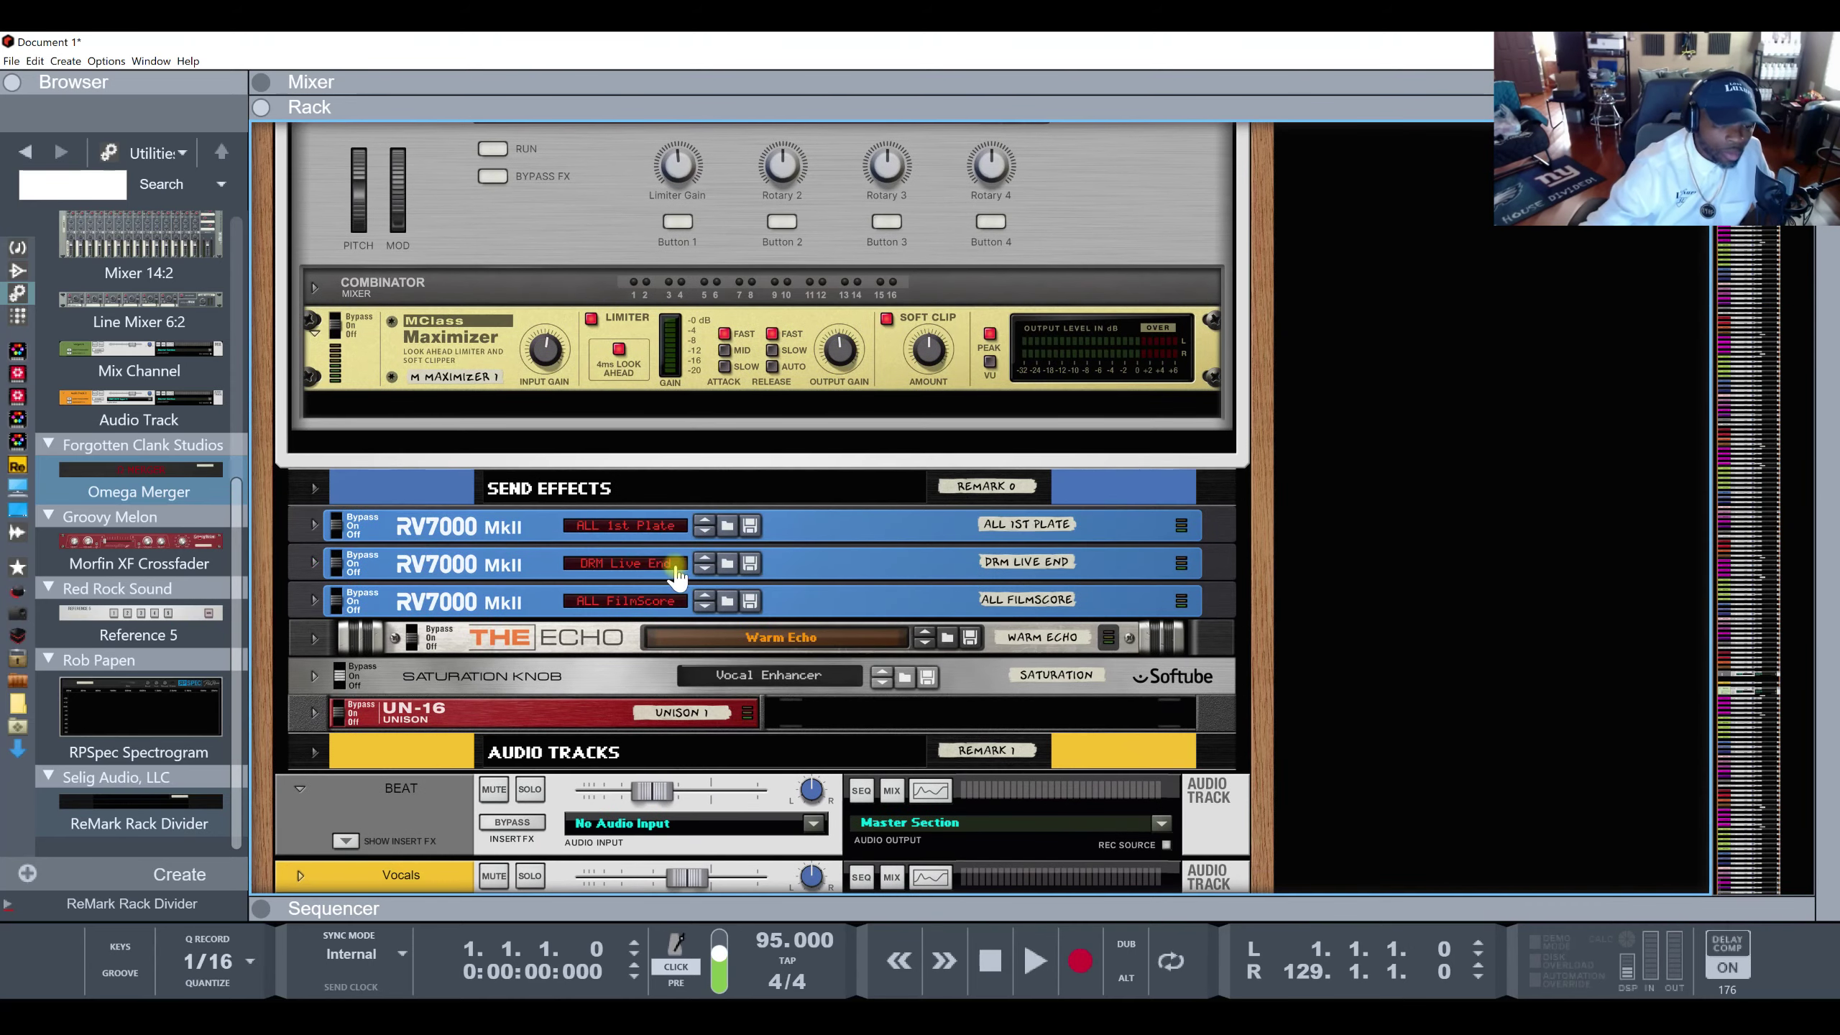
scroll(670, 578, down, 10)
scroll(670, 577, down, 15)
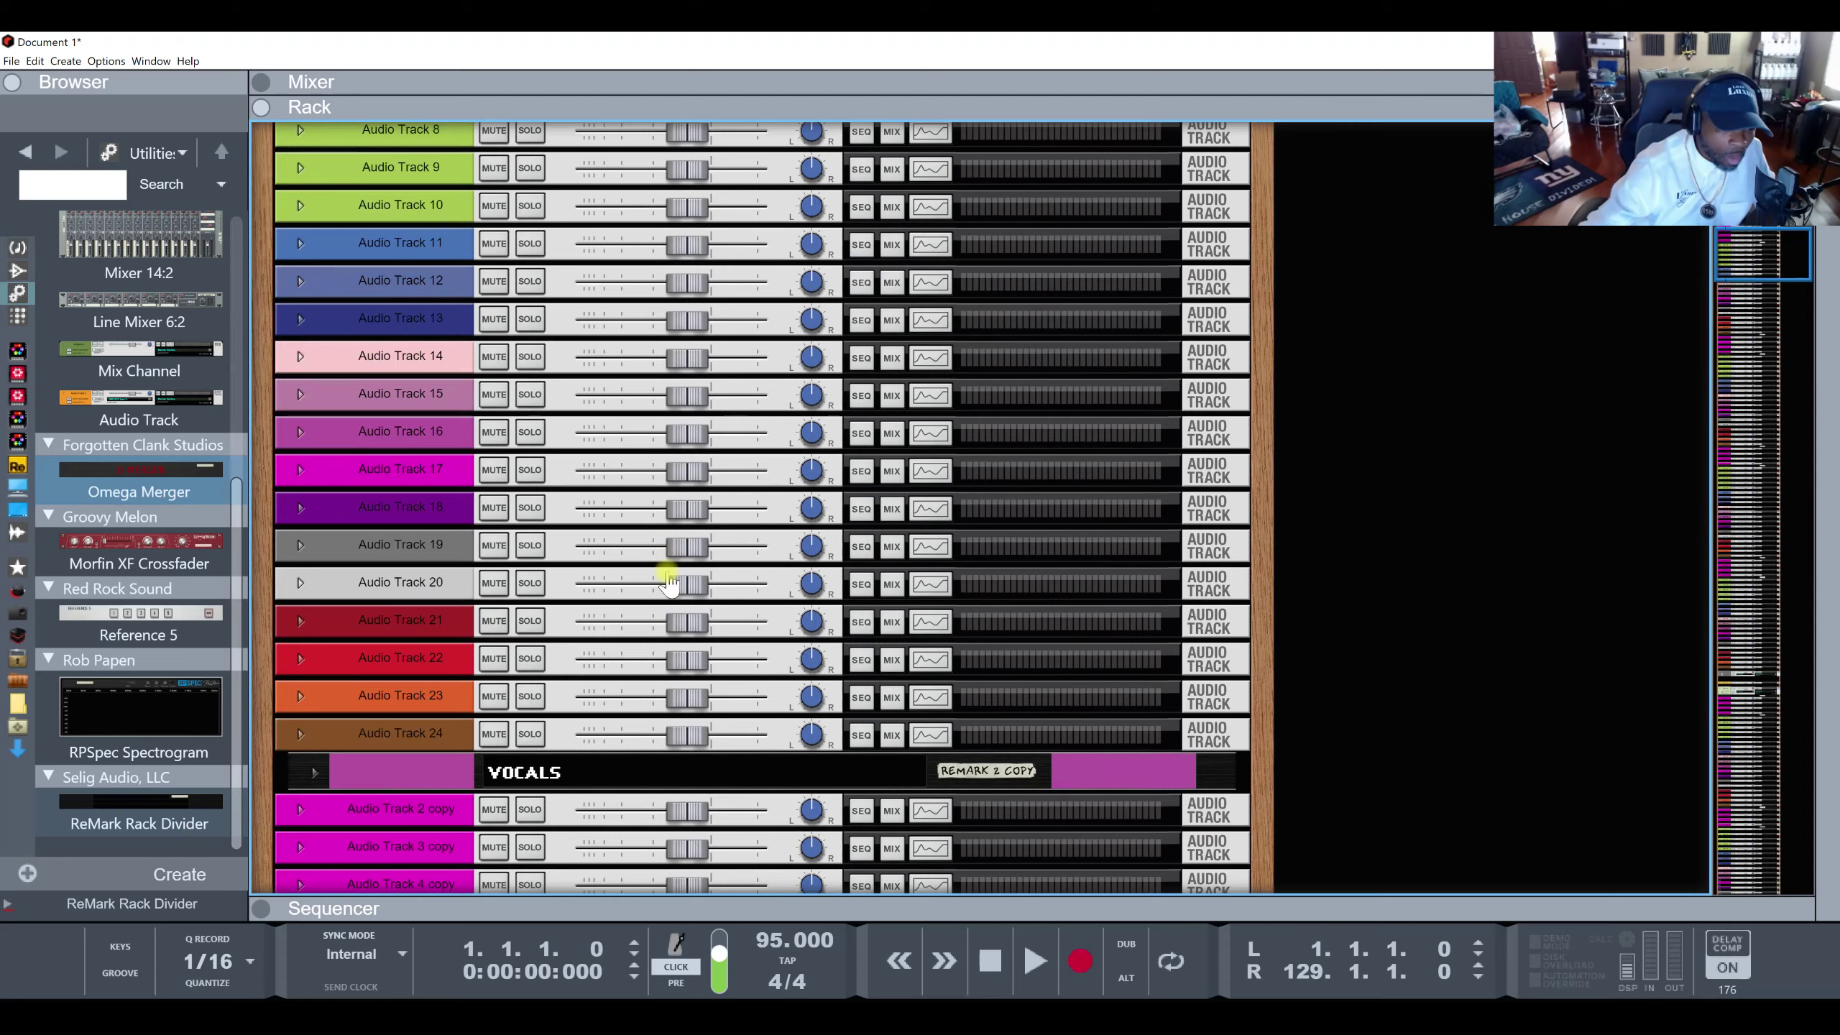
scroll(667, 580, down, 20)
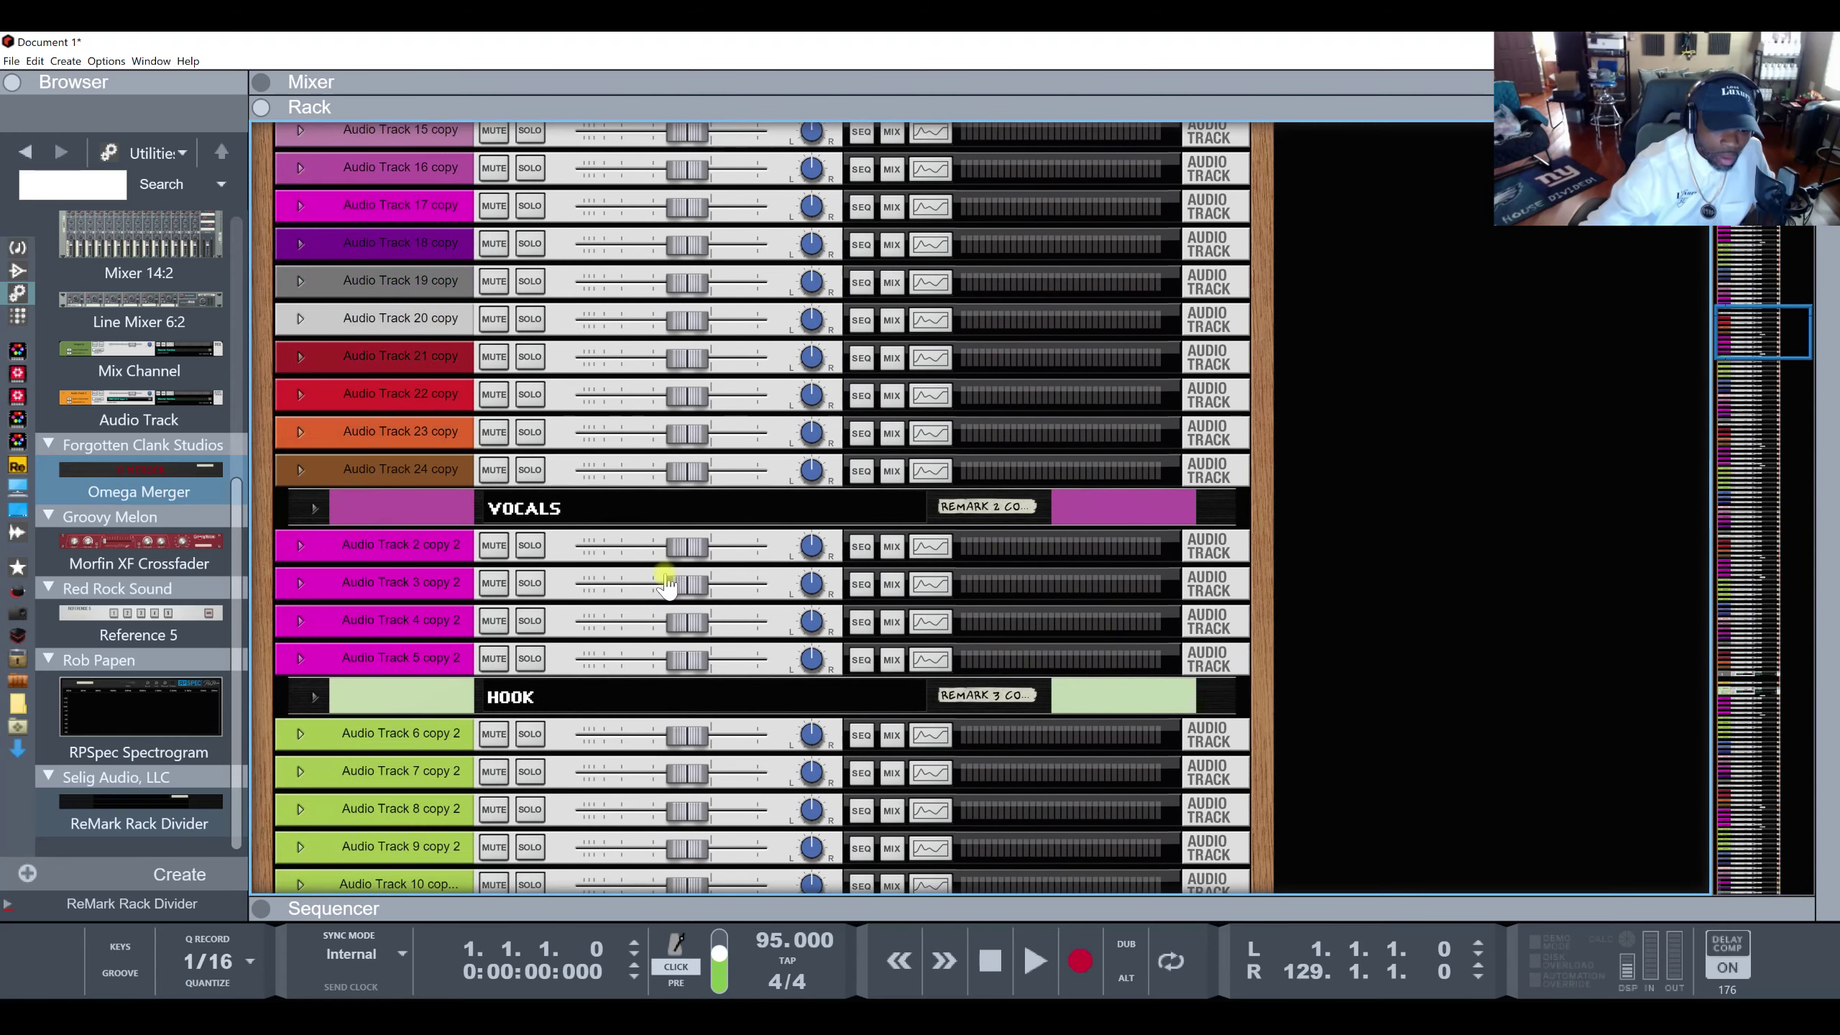
scroll(665, 580, down, 15)
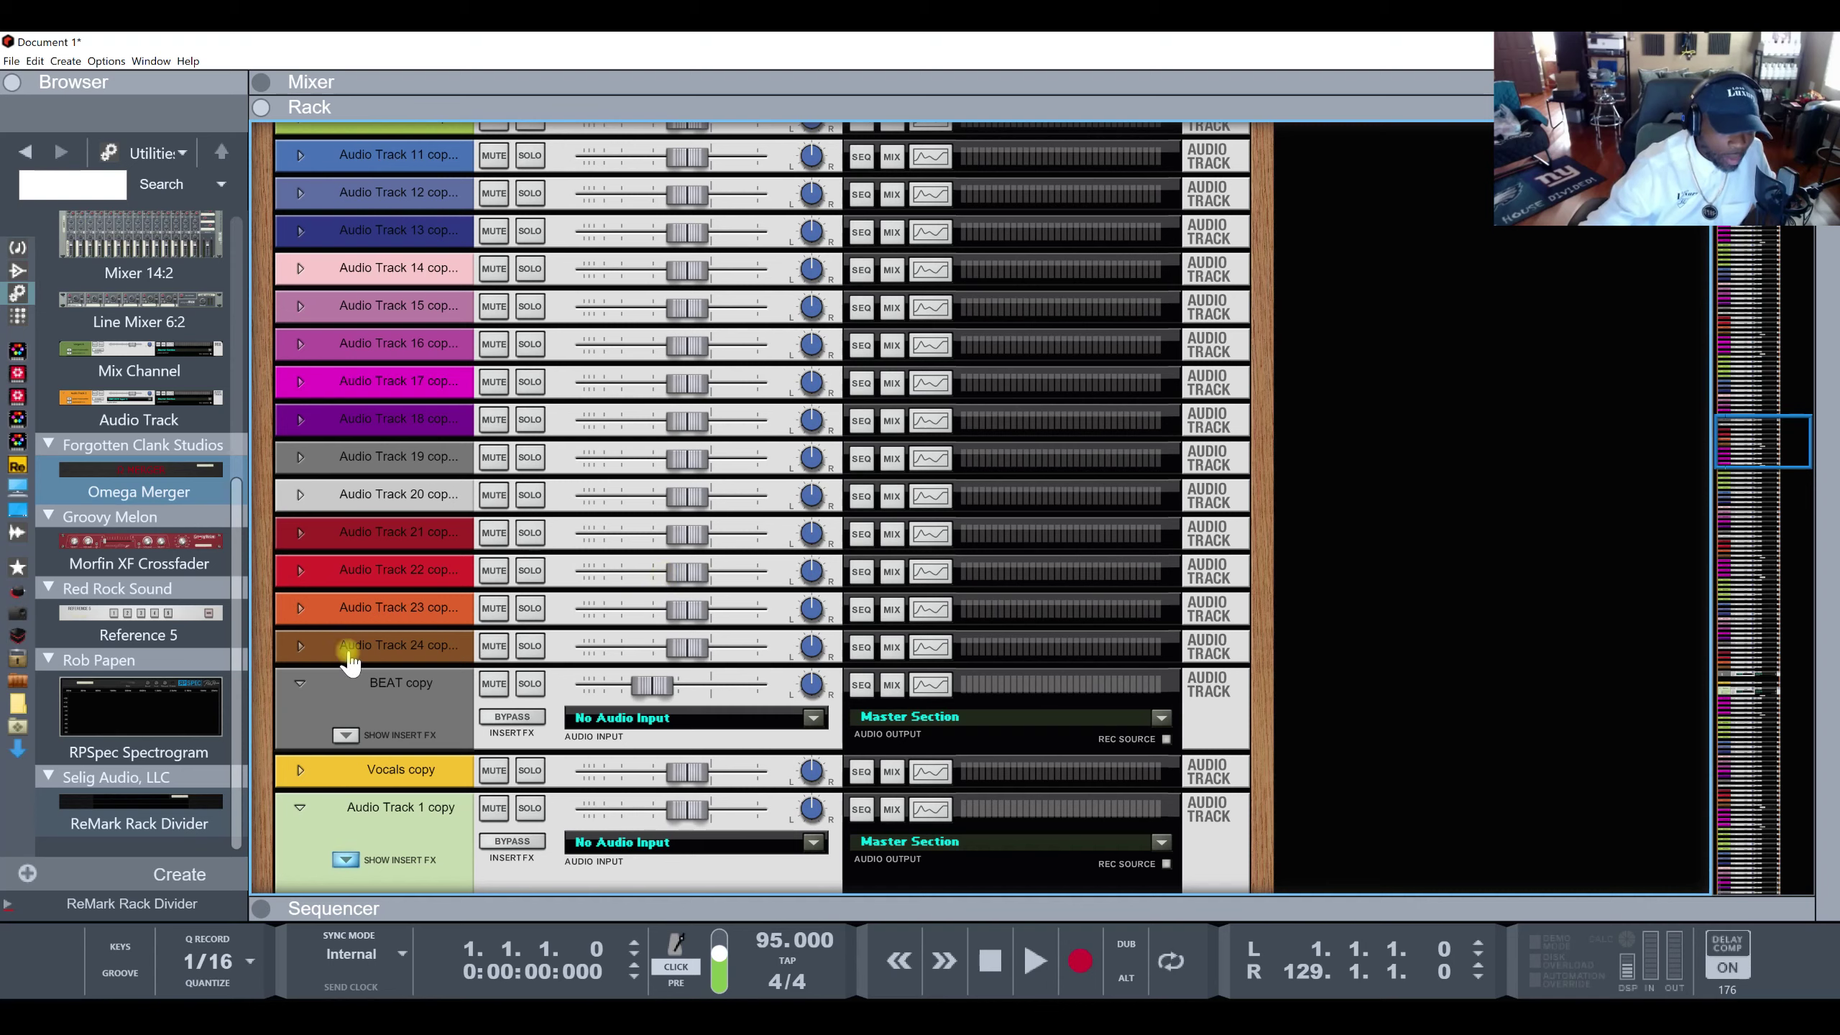
click(346, 736)
click(346, 736)
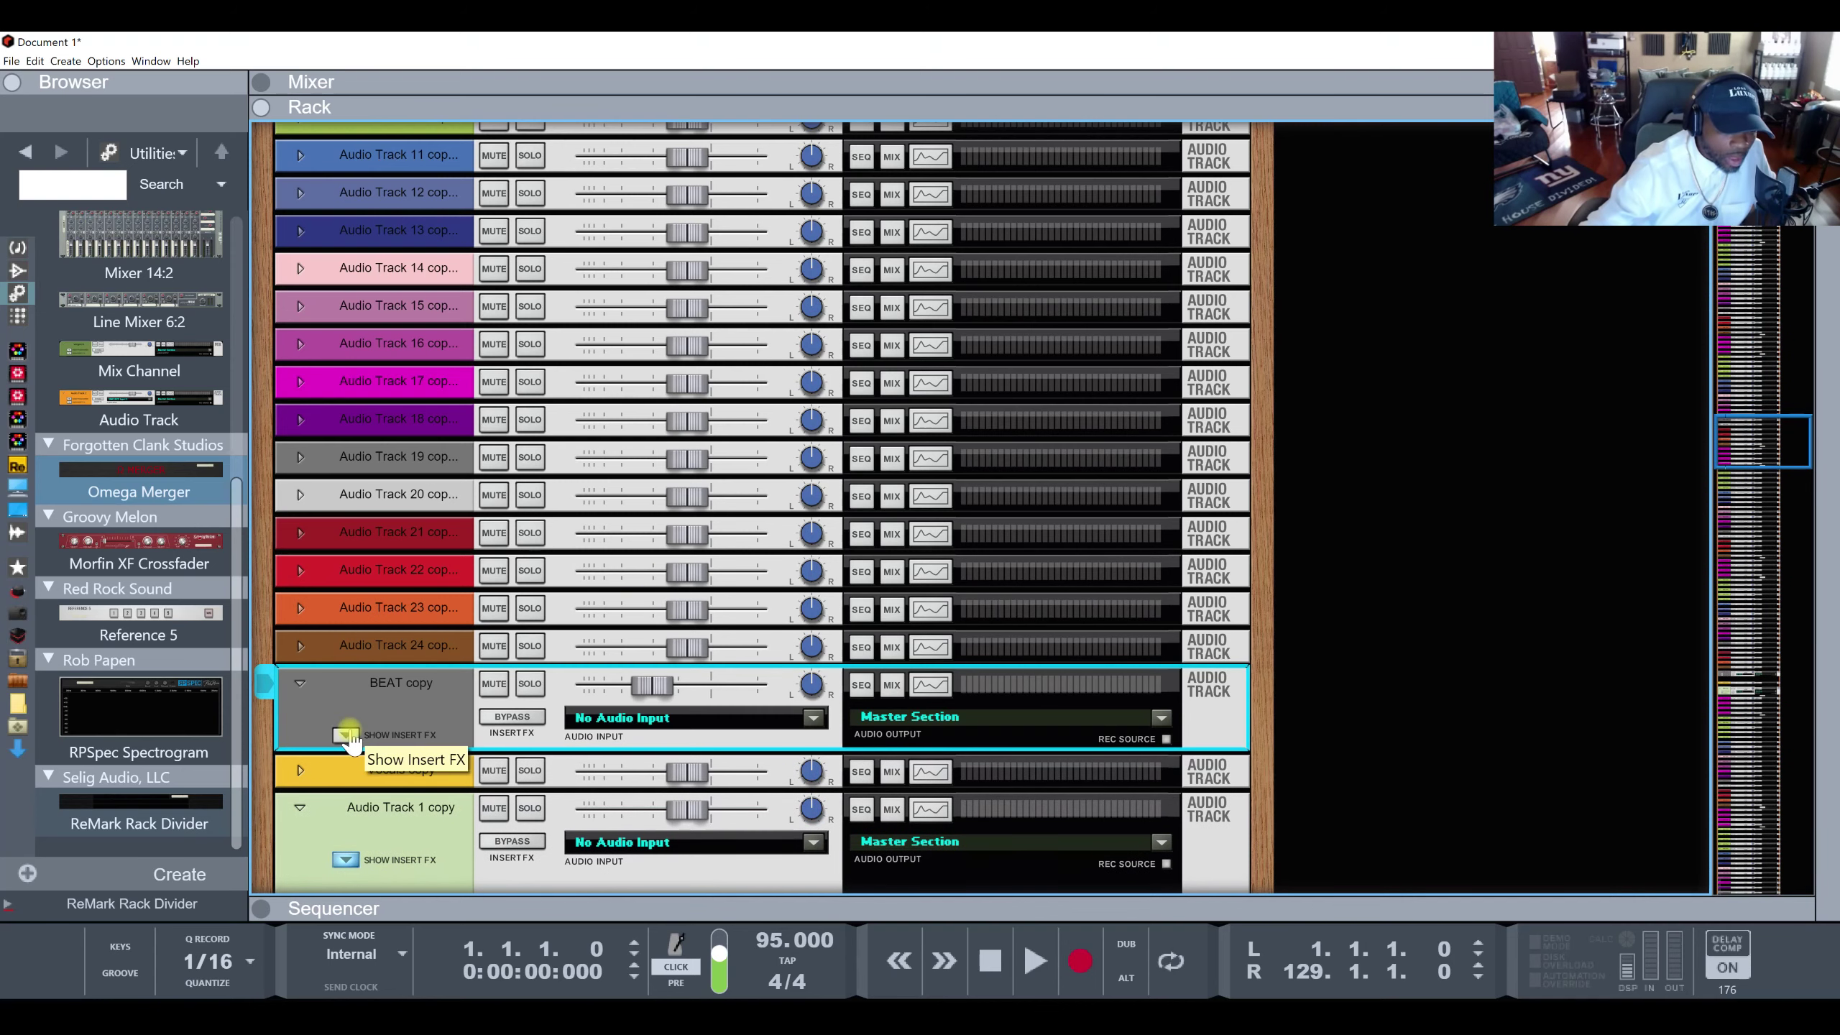